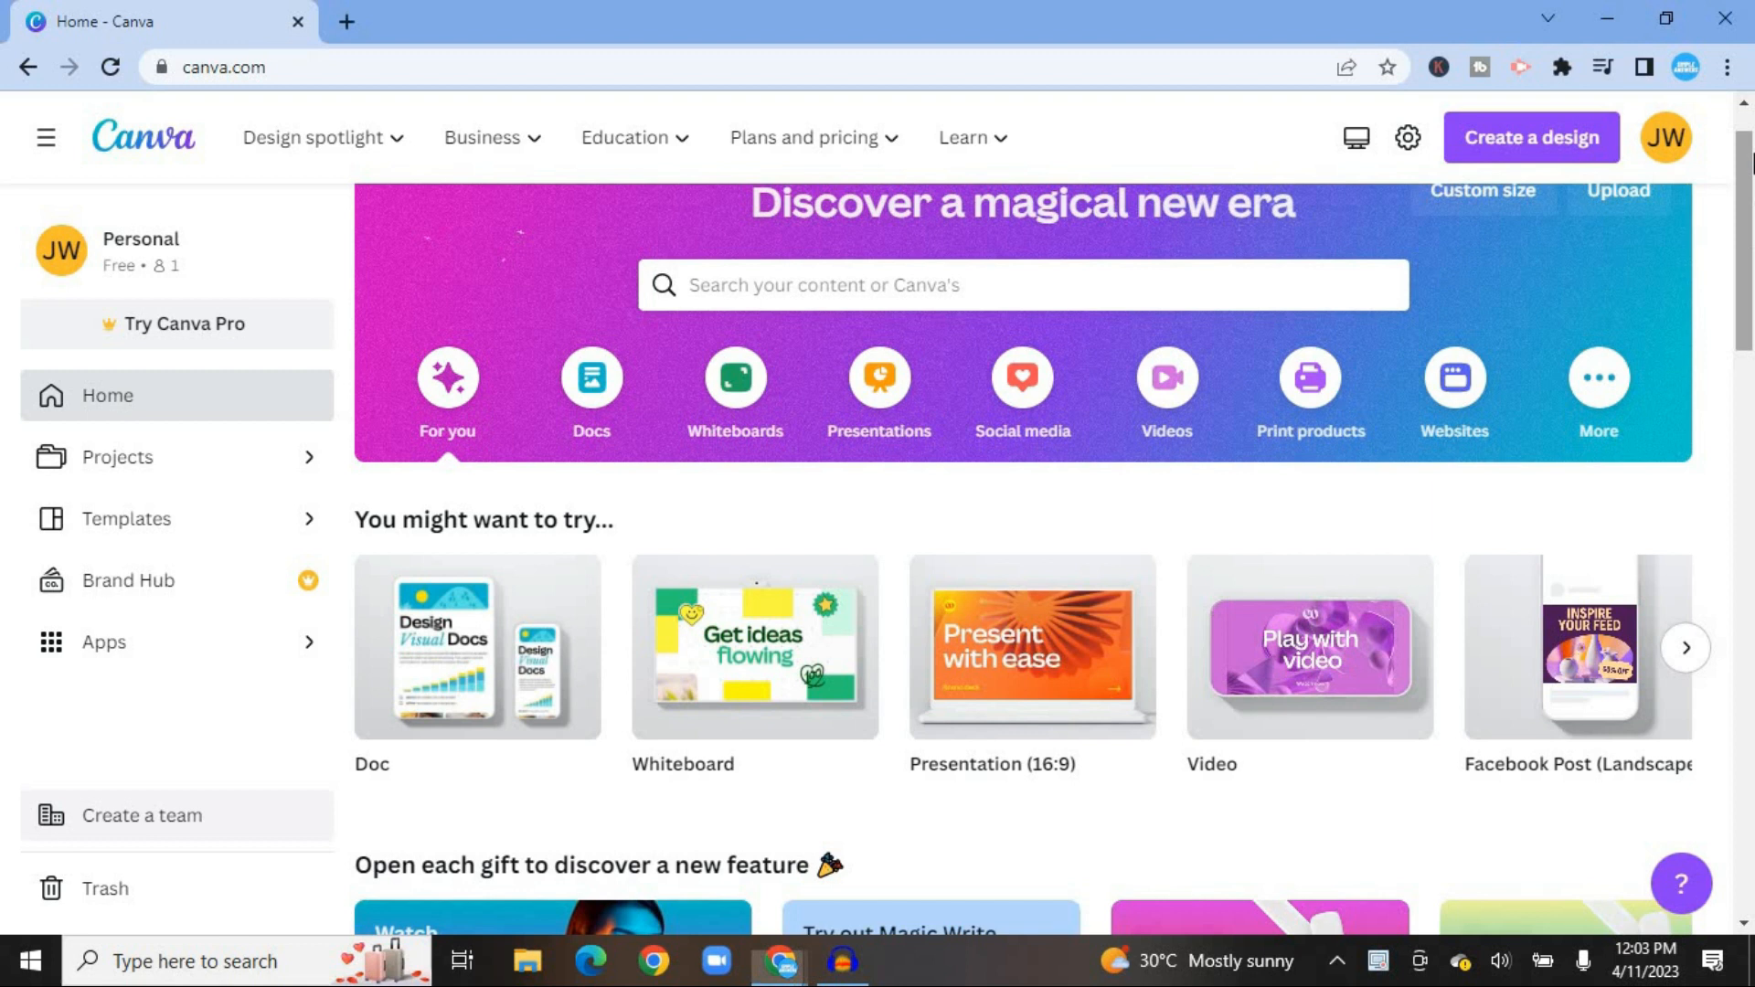
# - Search the available design types for "facebooks", then clear the search and close the list
pyautogui.scroll(1, 1752, 163)
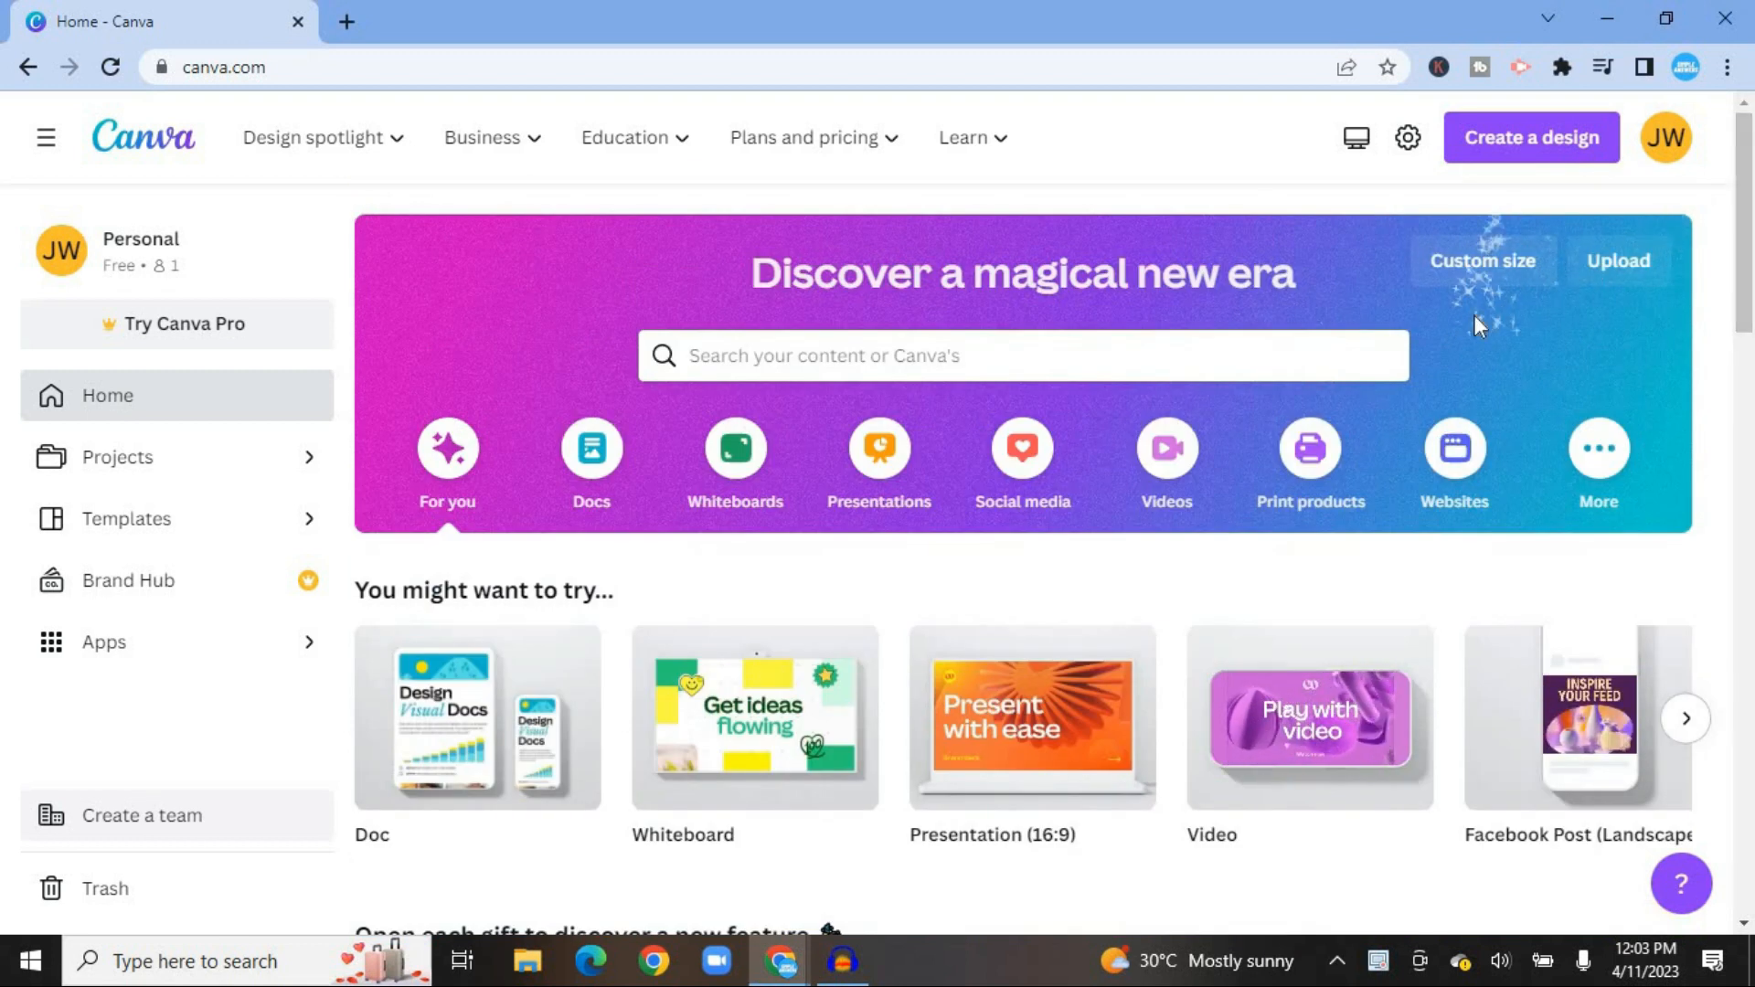
pyautogui.click(1552, 144)
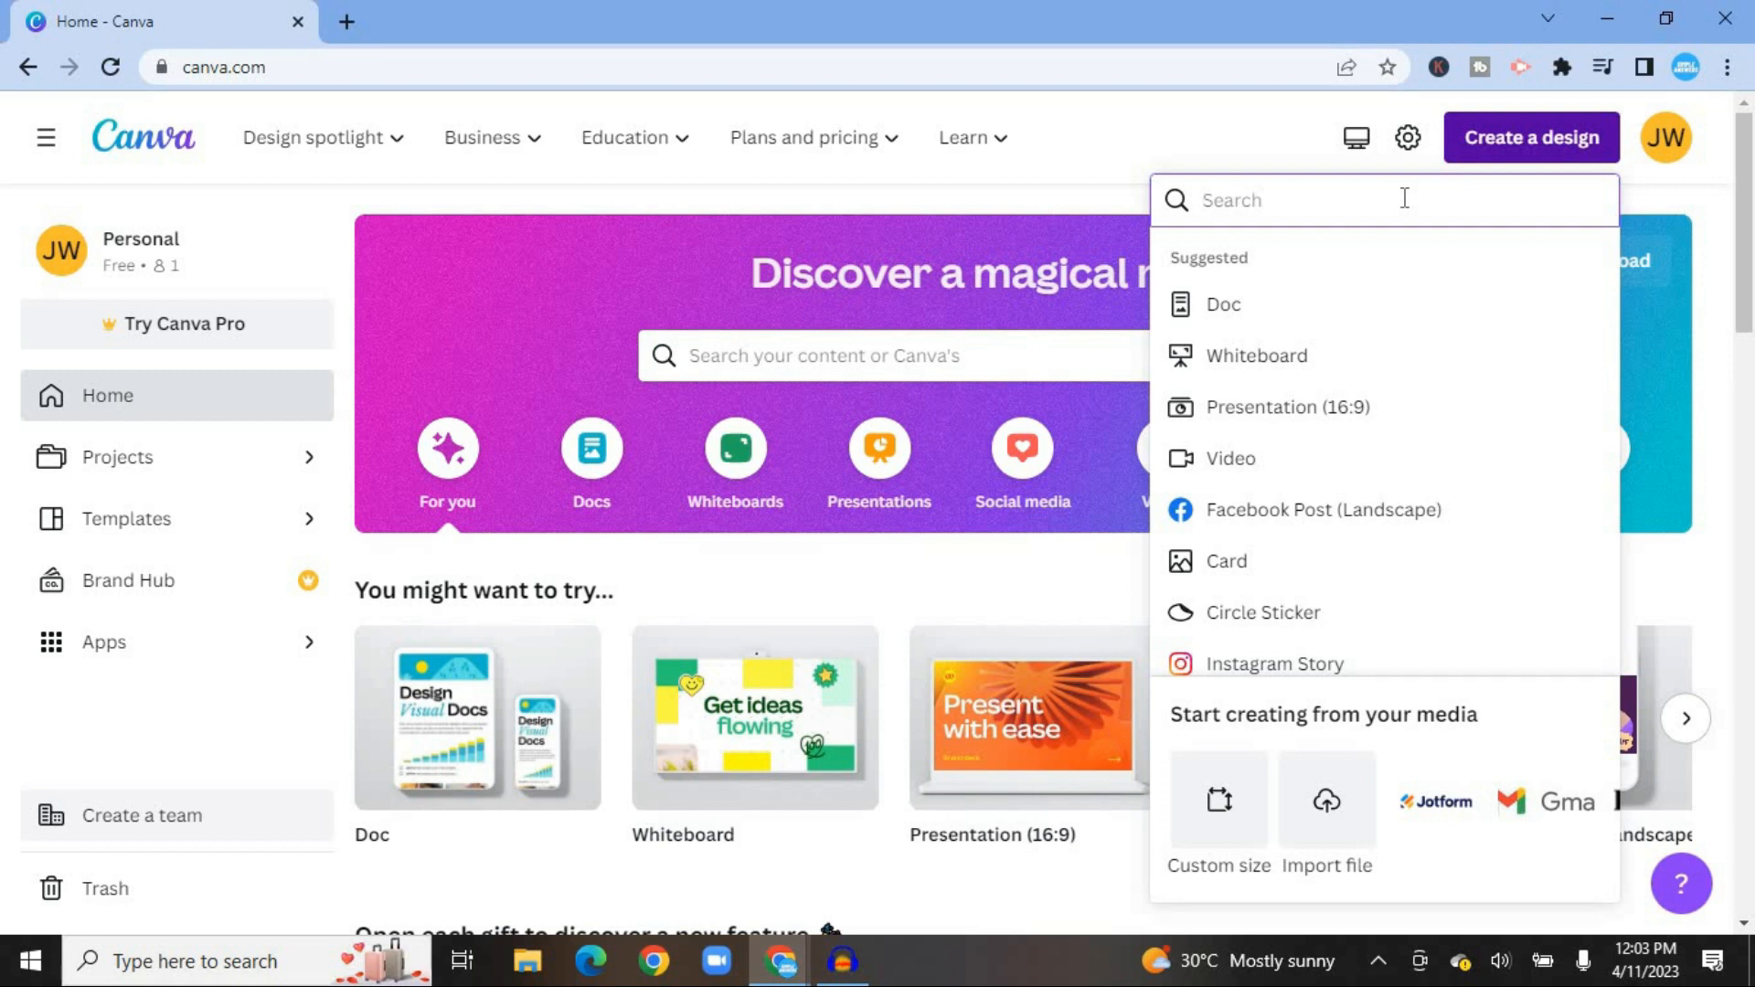
pyautogui.write('facebooks')
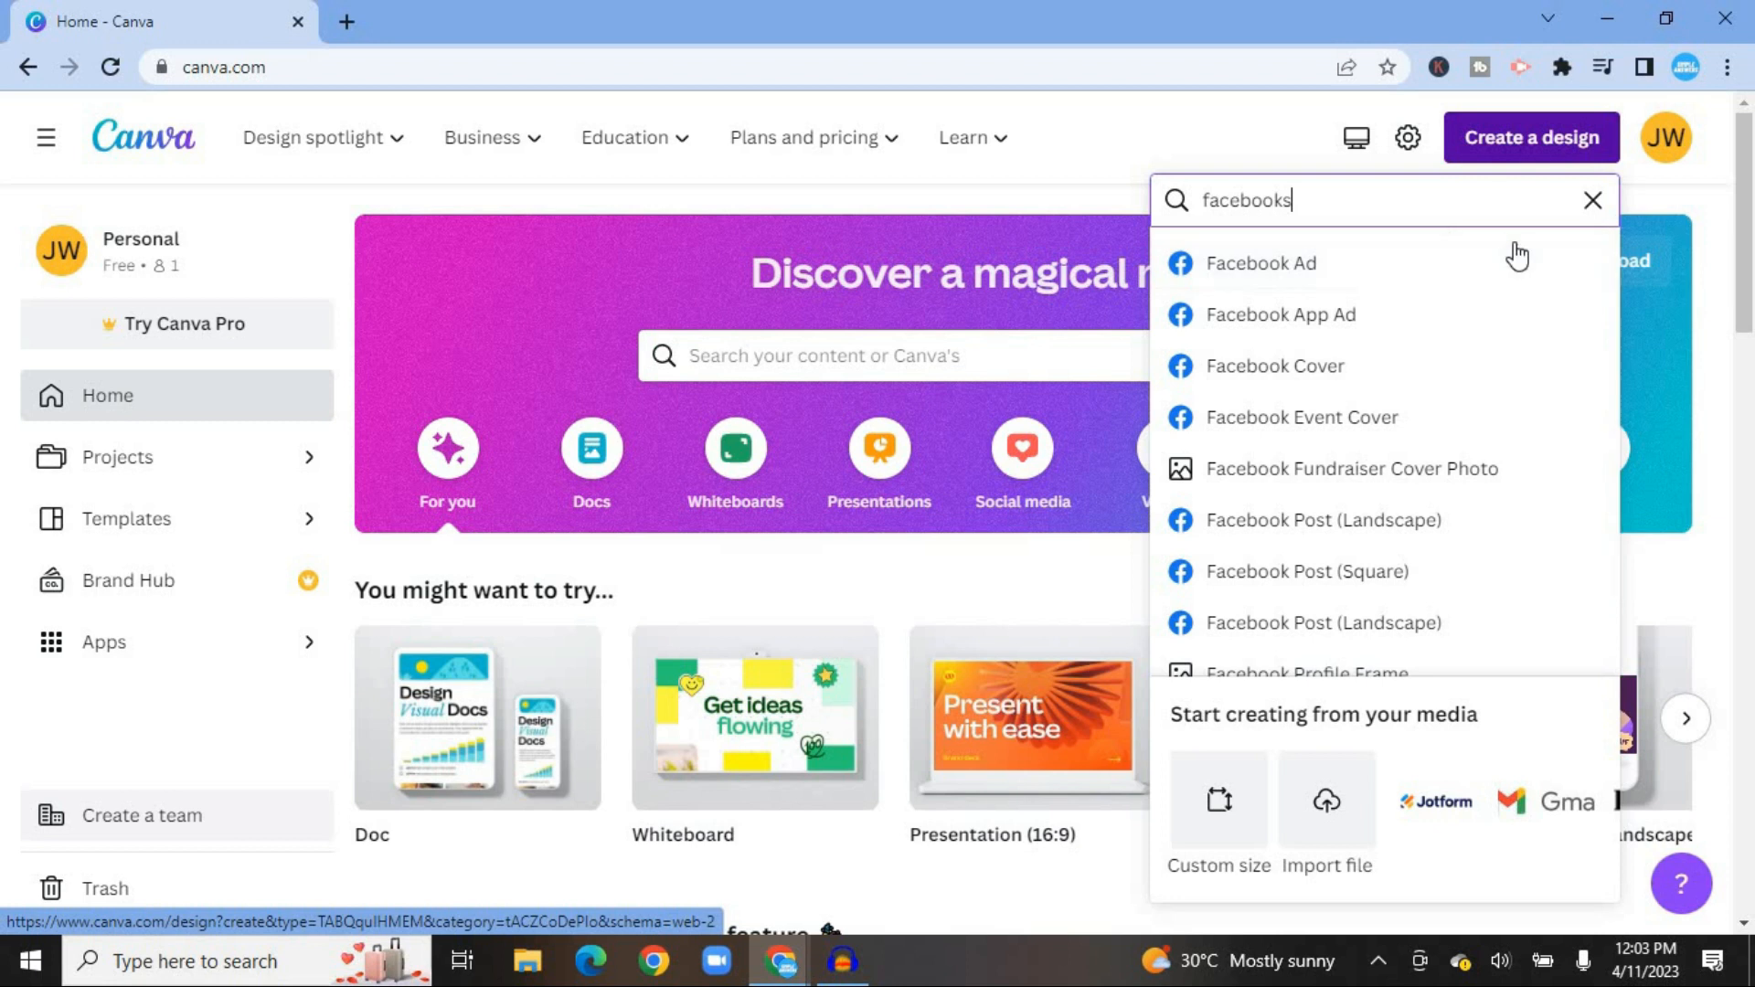
pyautogui.click(1592, 201)
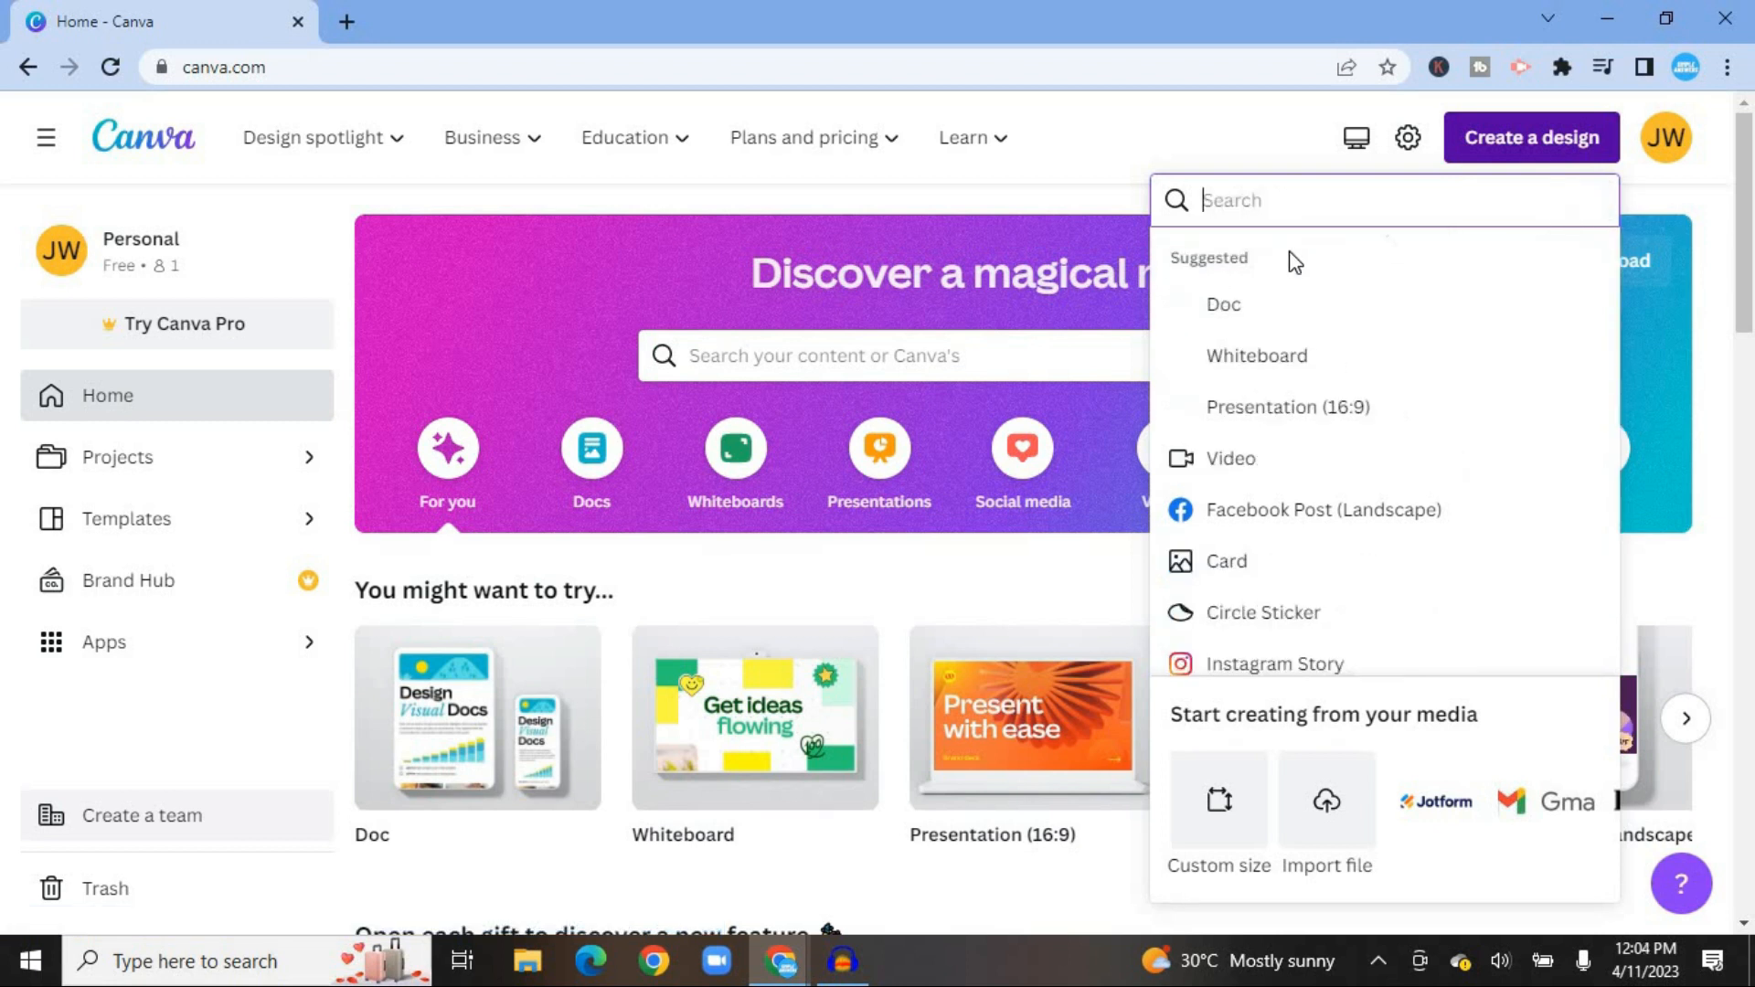
pyautogui.click(1054, 257)
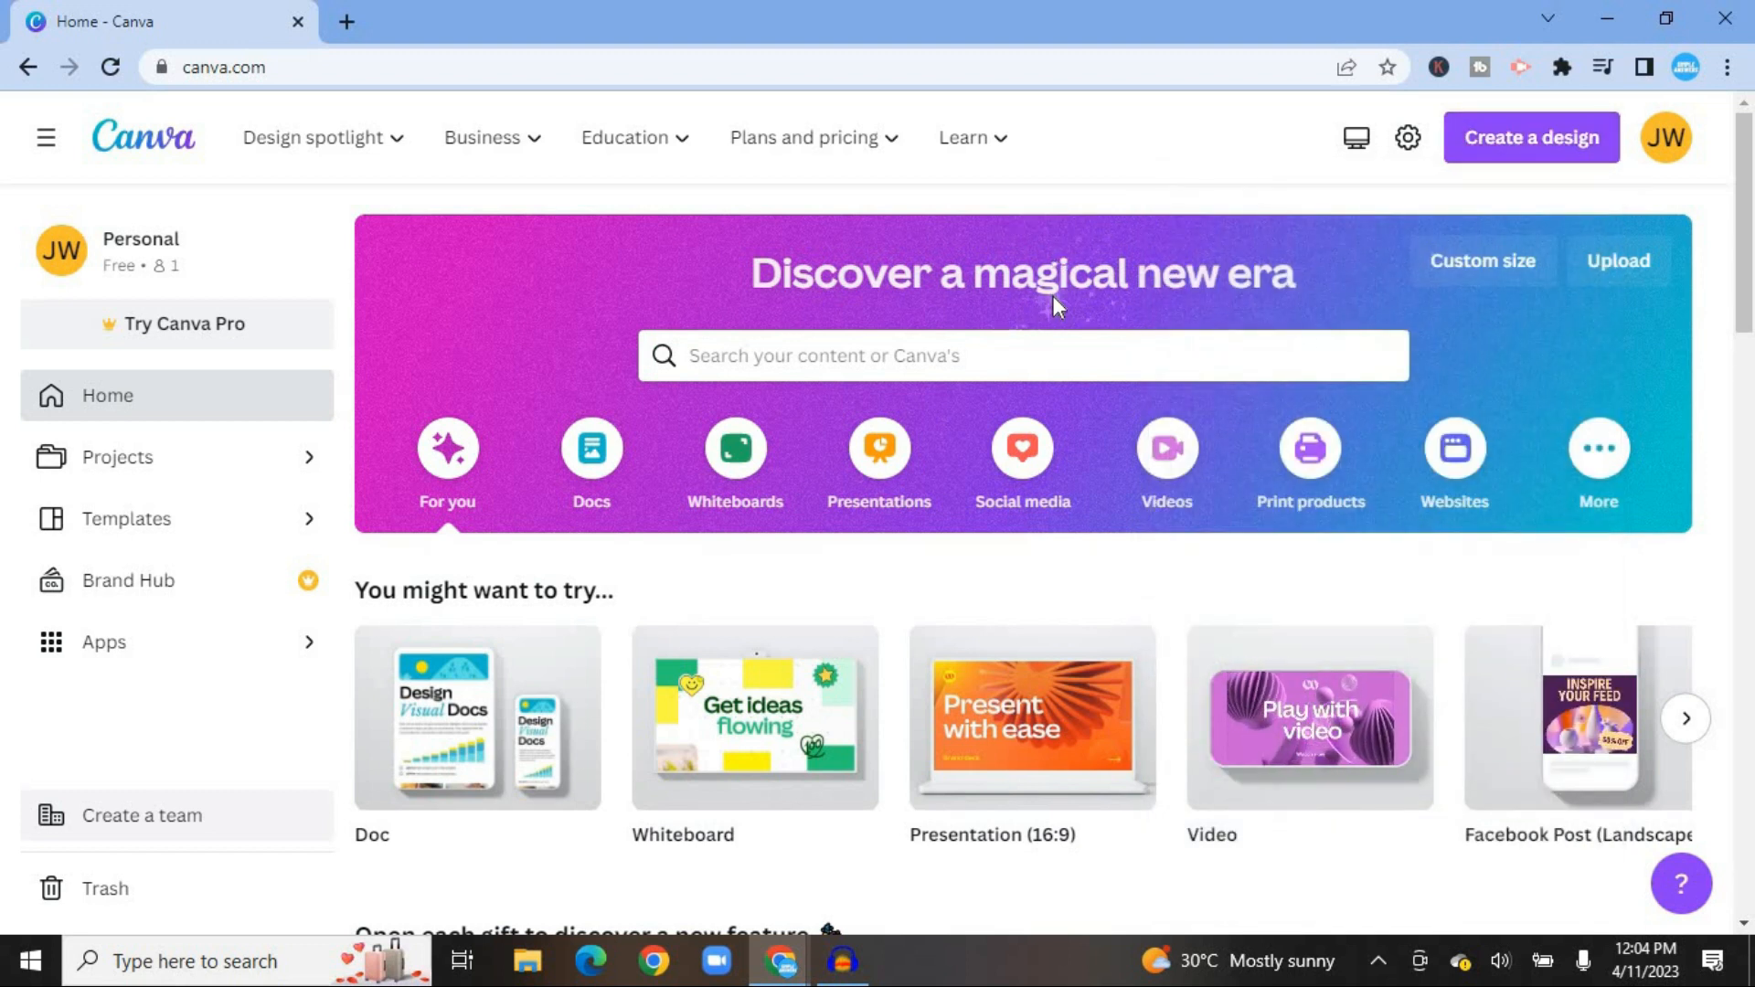
pyautogui.click(1505, 265)
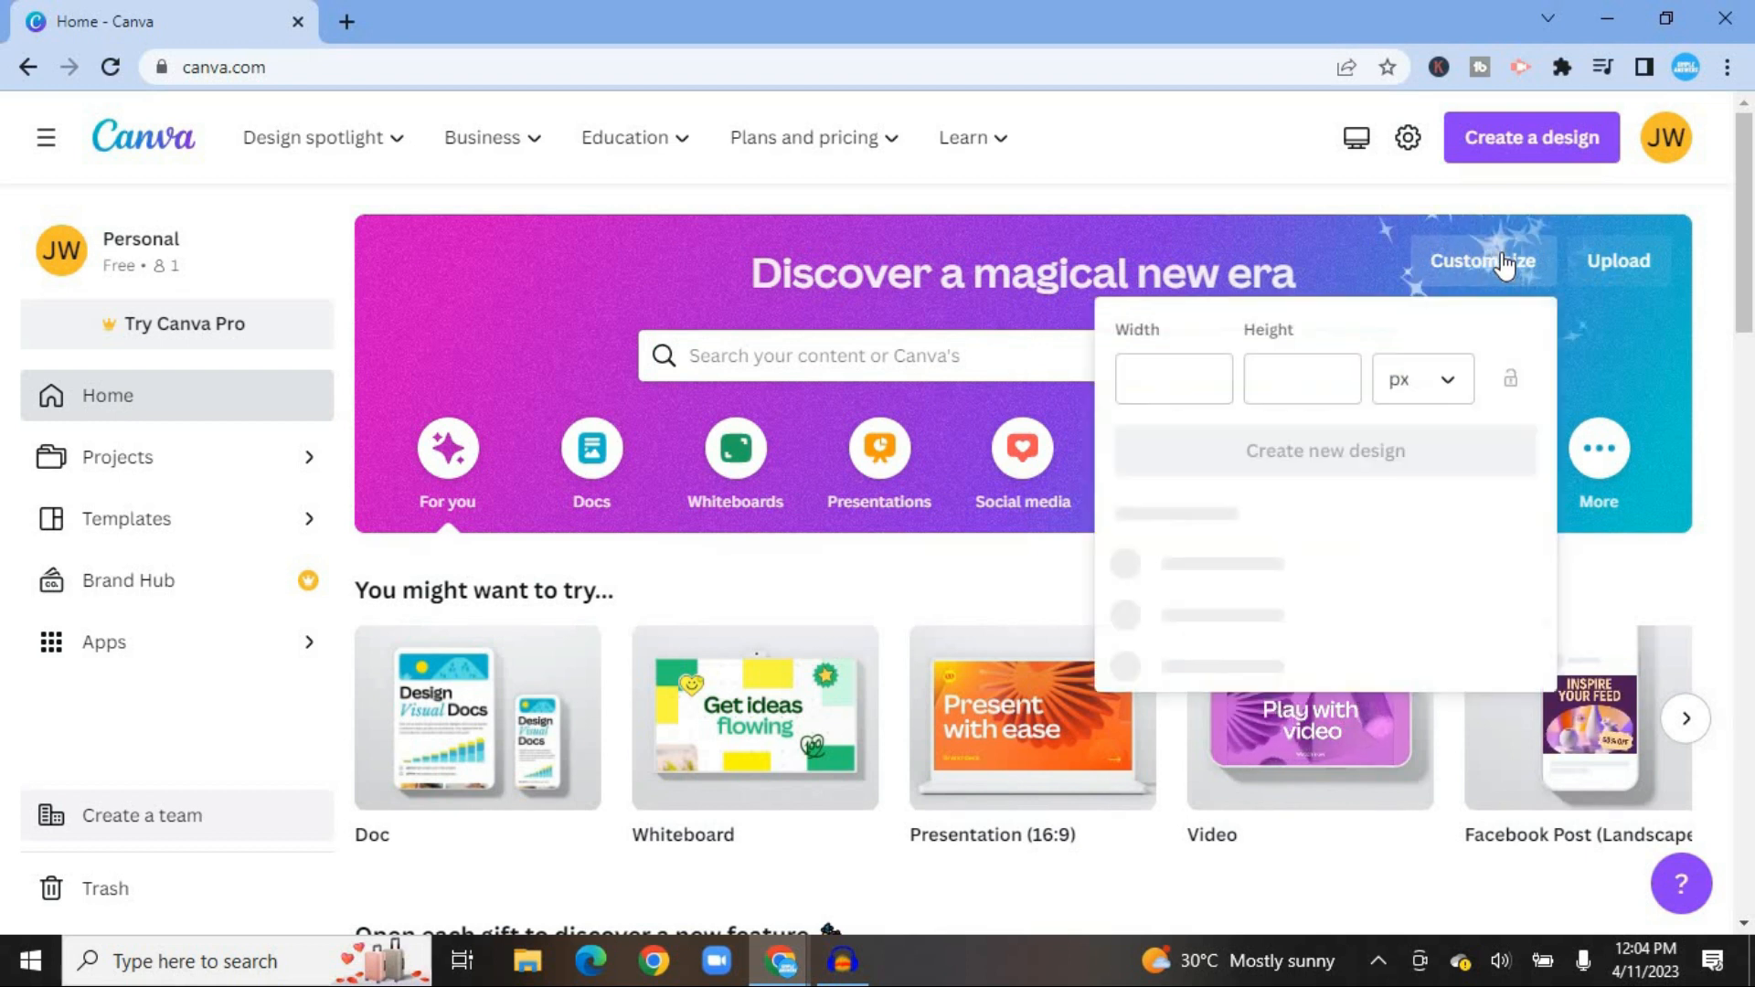
pyautogui.click(1167, 395)
pyautogui.write('400')
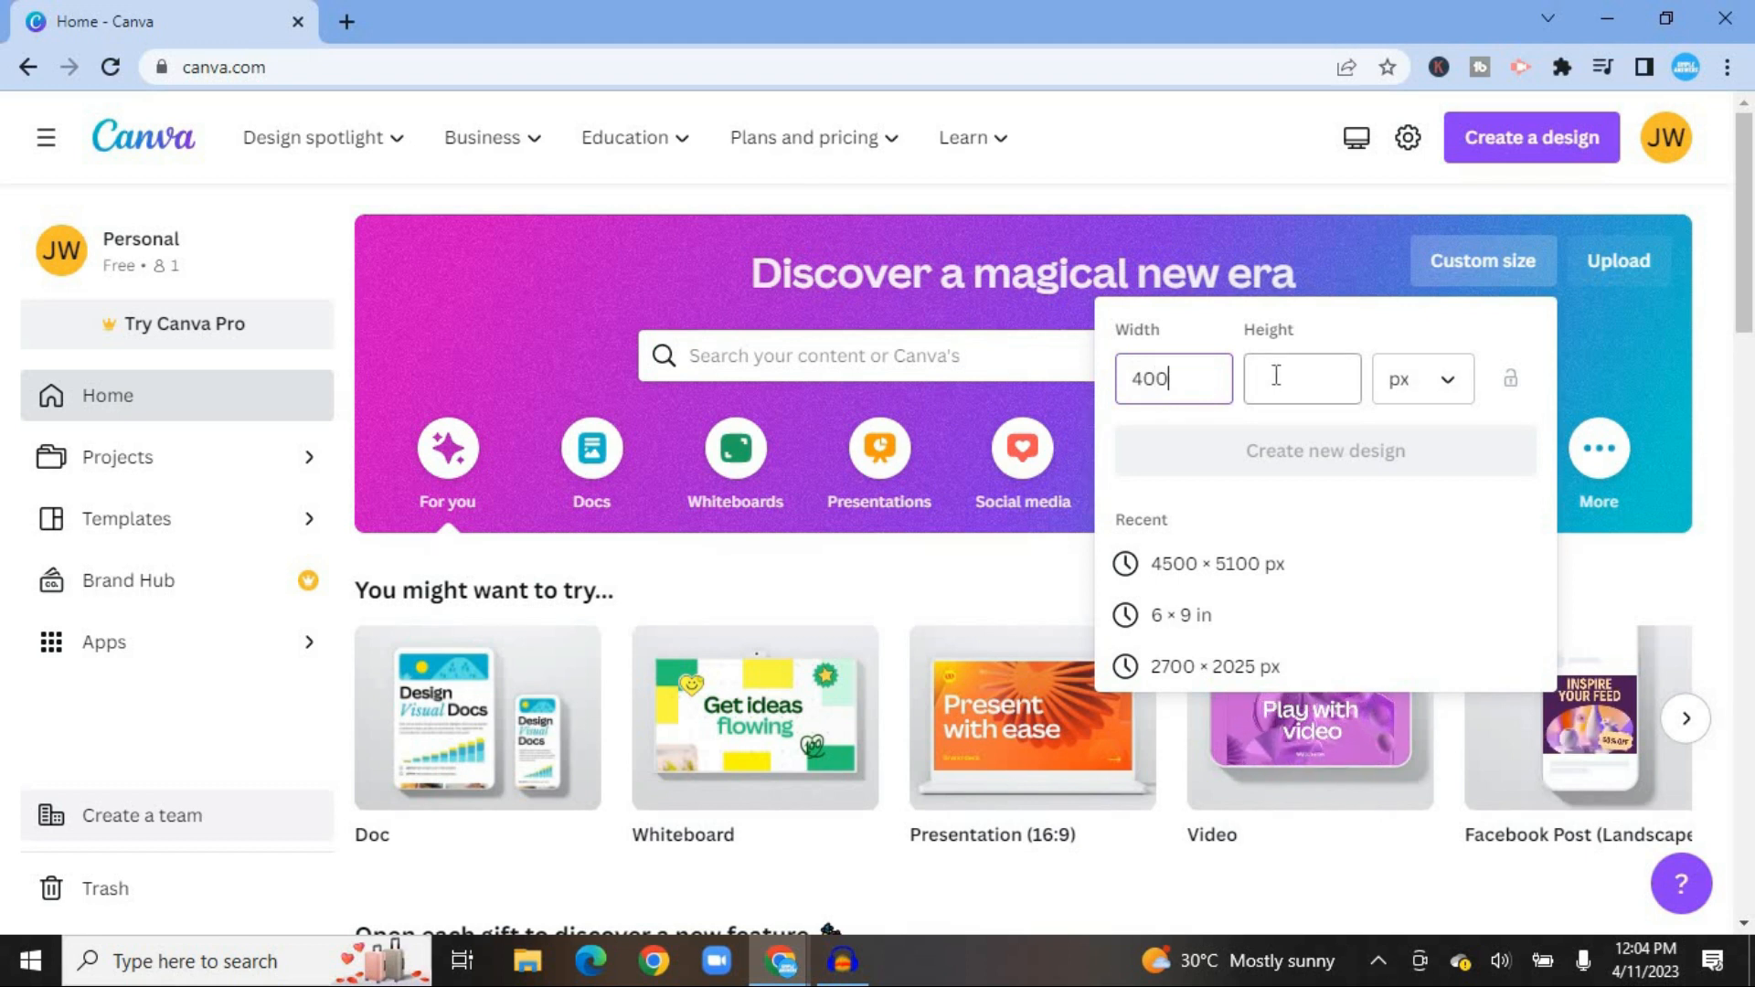
pyautogui.click(1274, 376)
pyautogui.write('400')
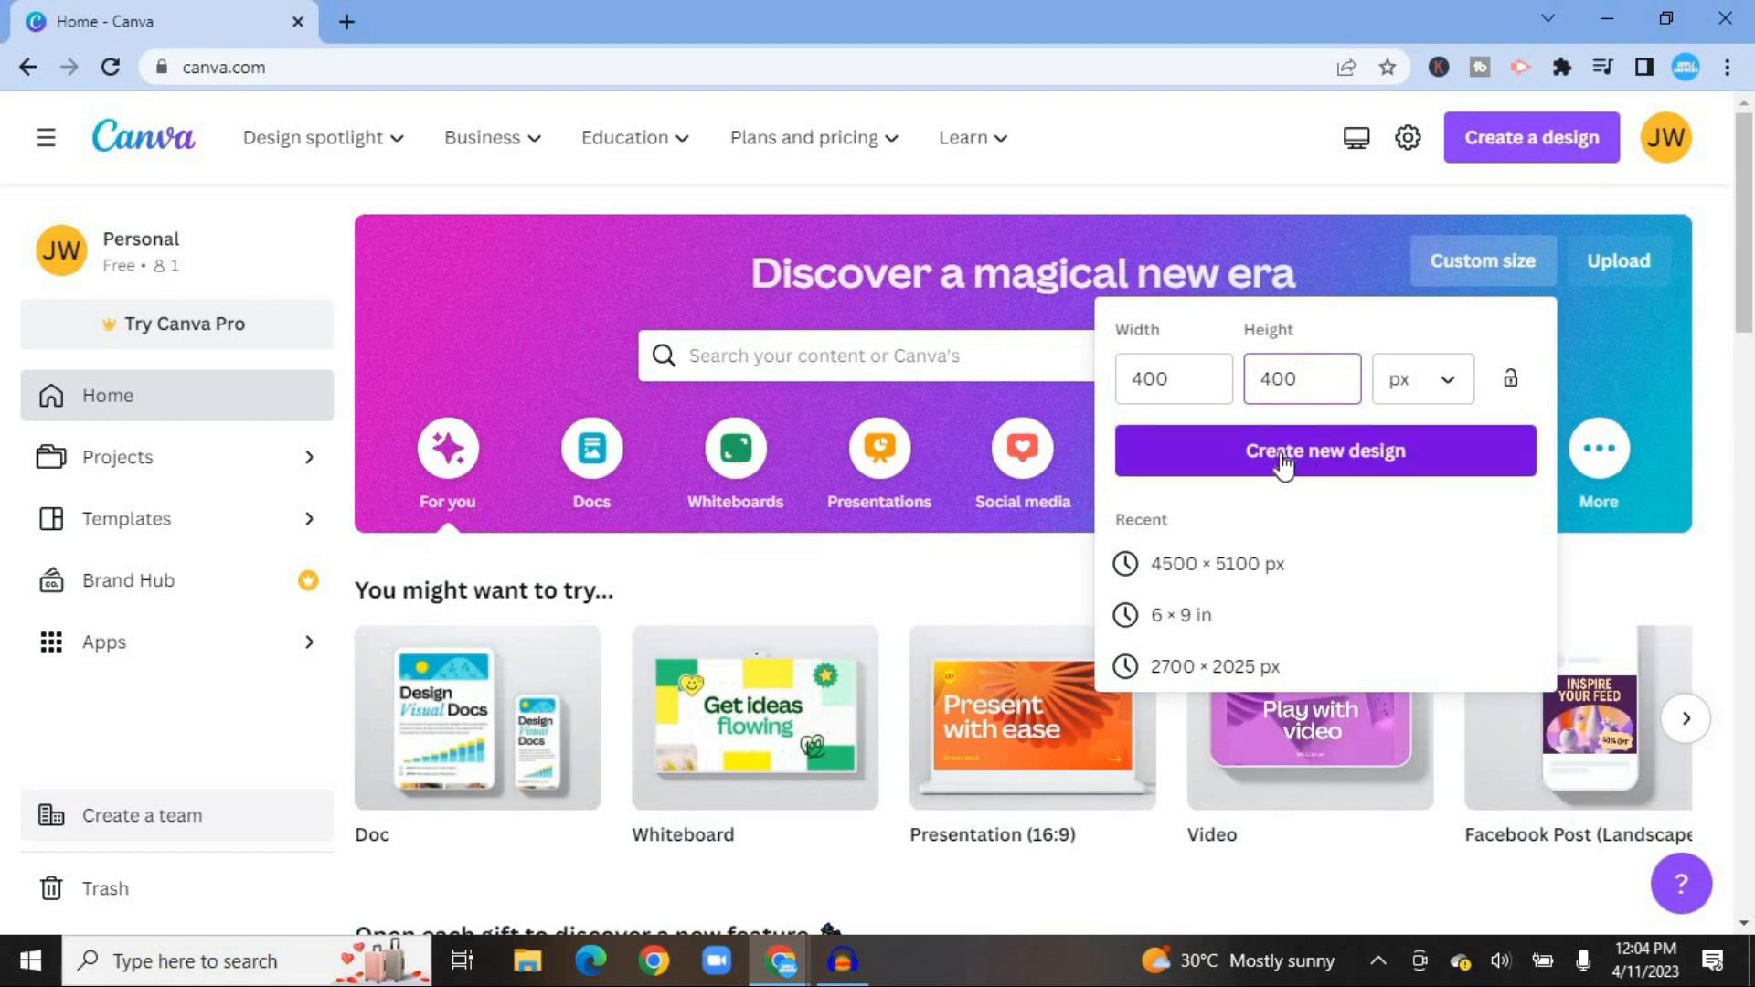
pyautogui.click(744, 302)
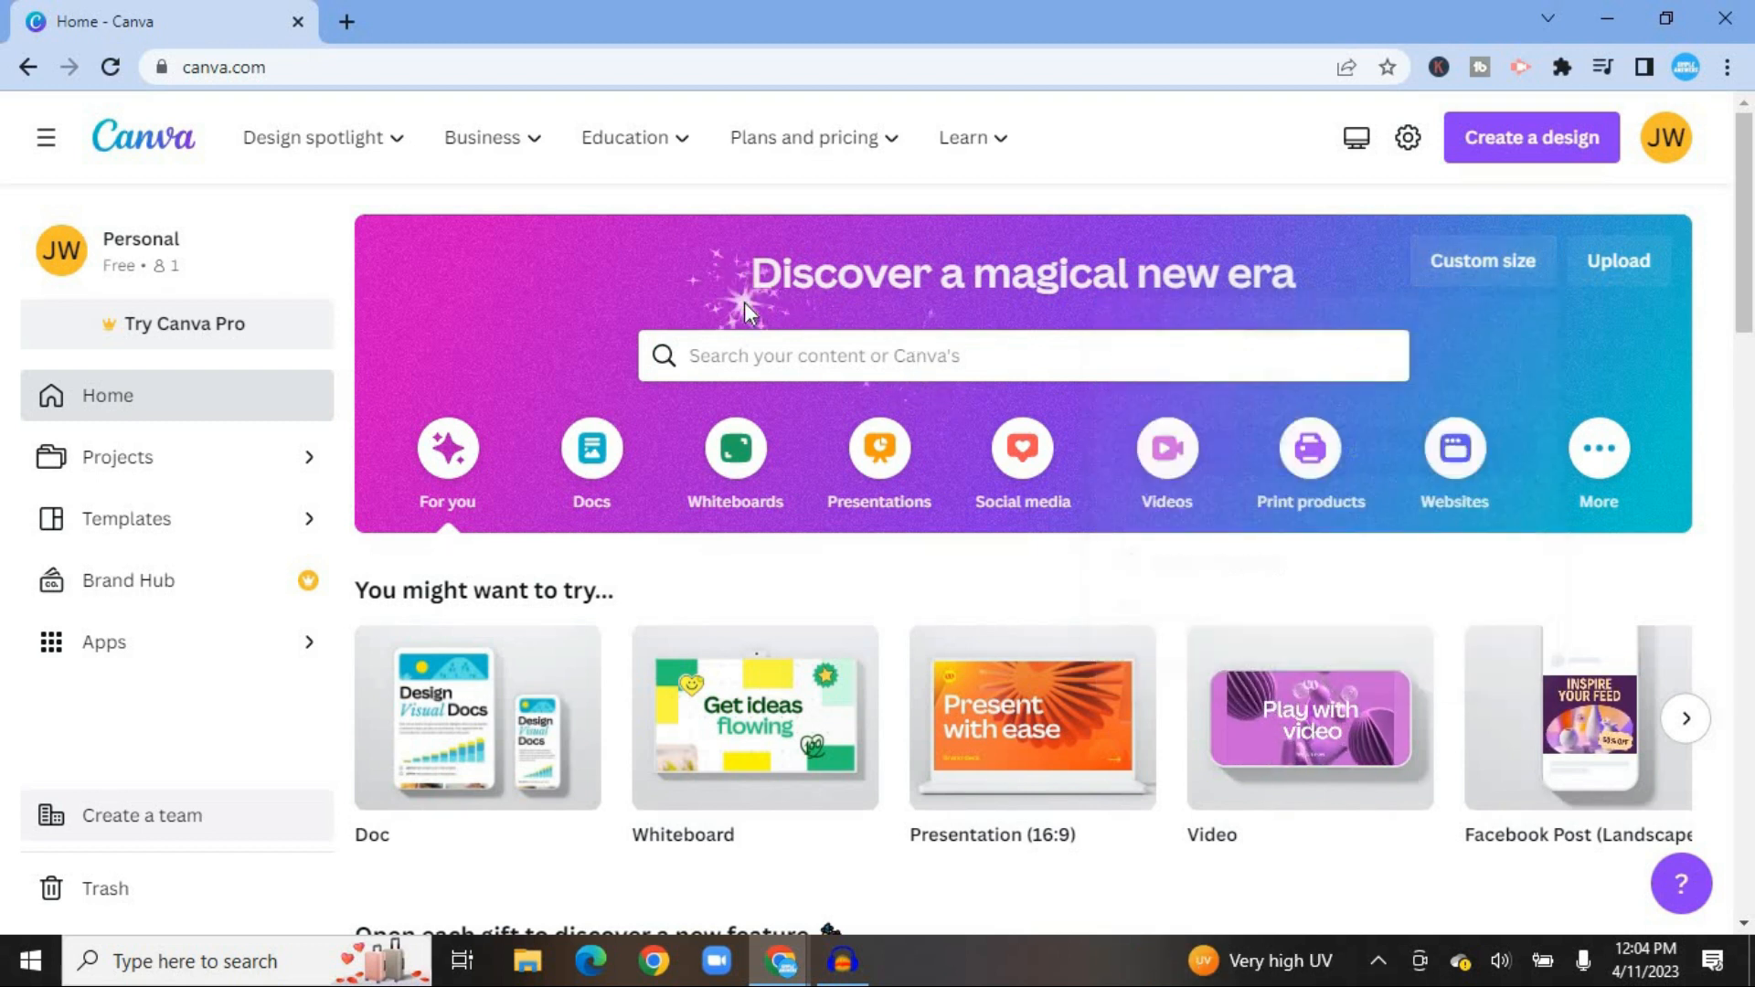
# - Browse templates for the recent search "video ads" and open the Blue Minimalist Travel Youtube Video Ad template's preview
pyautogui.click(811, 347)
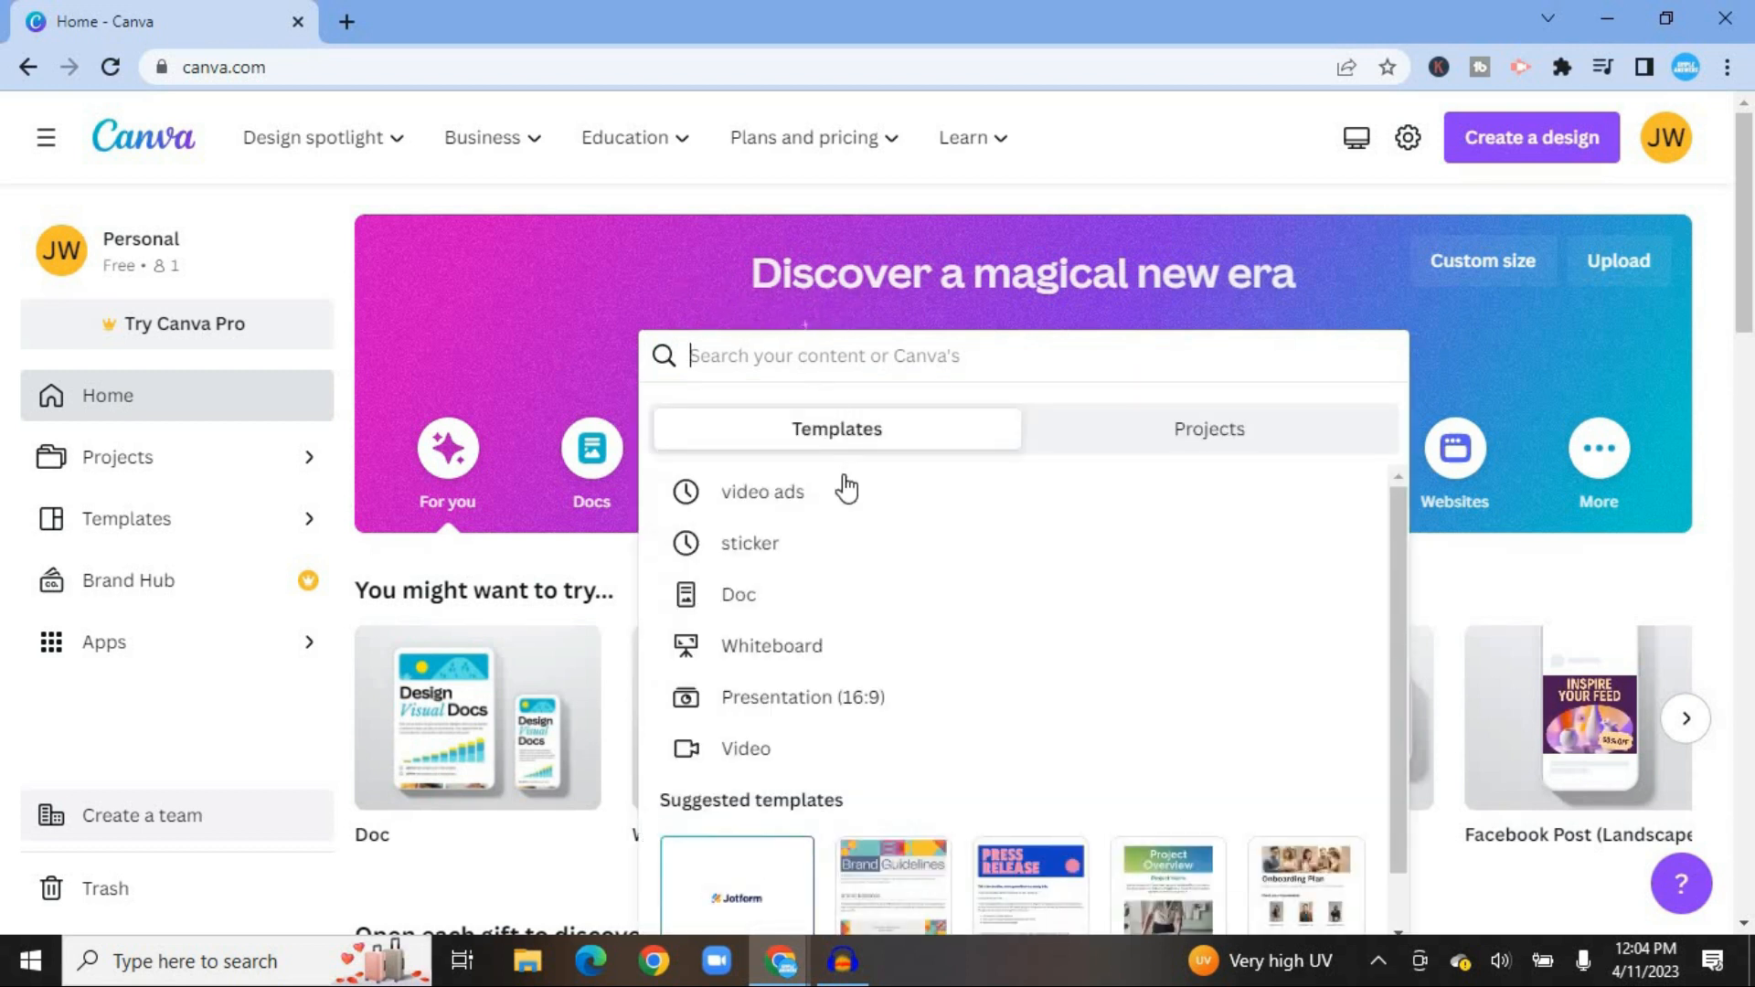
pyautogui.click(798, 497)
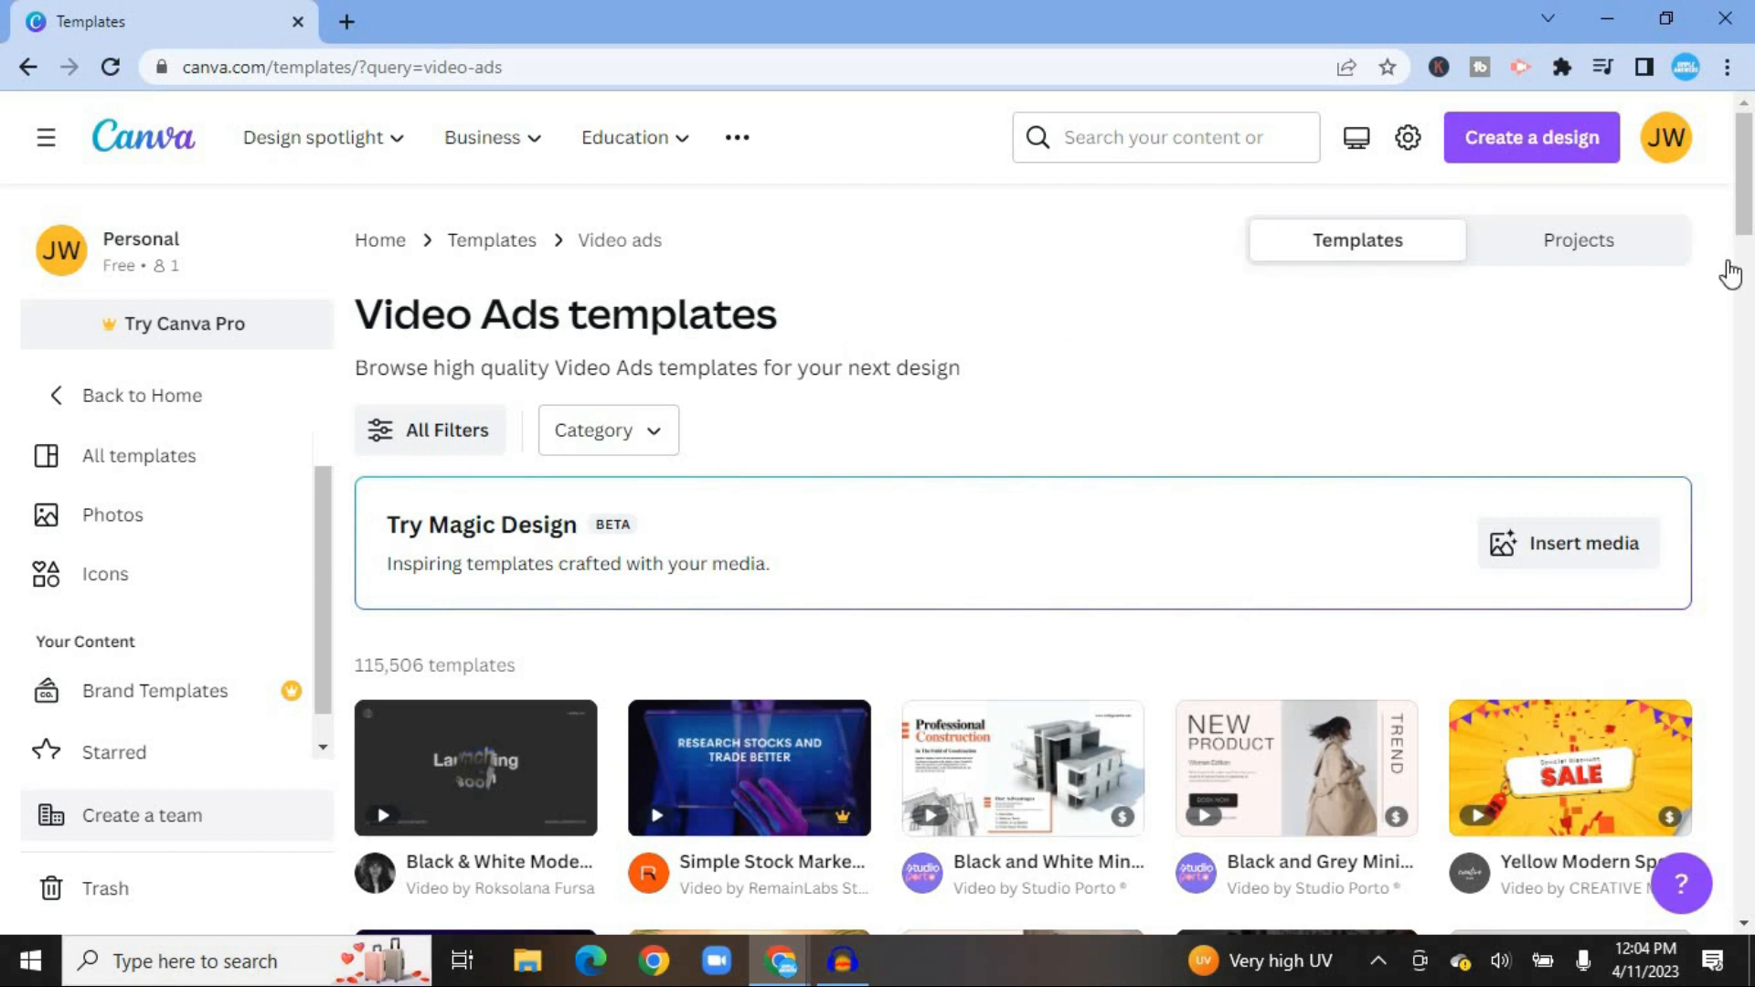
pyautogui.scroll(-4, 1751, 172)
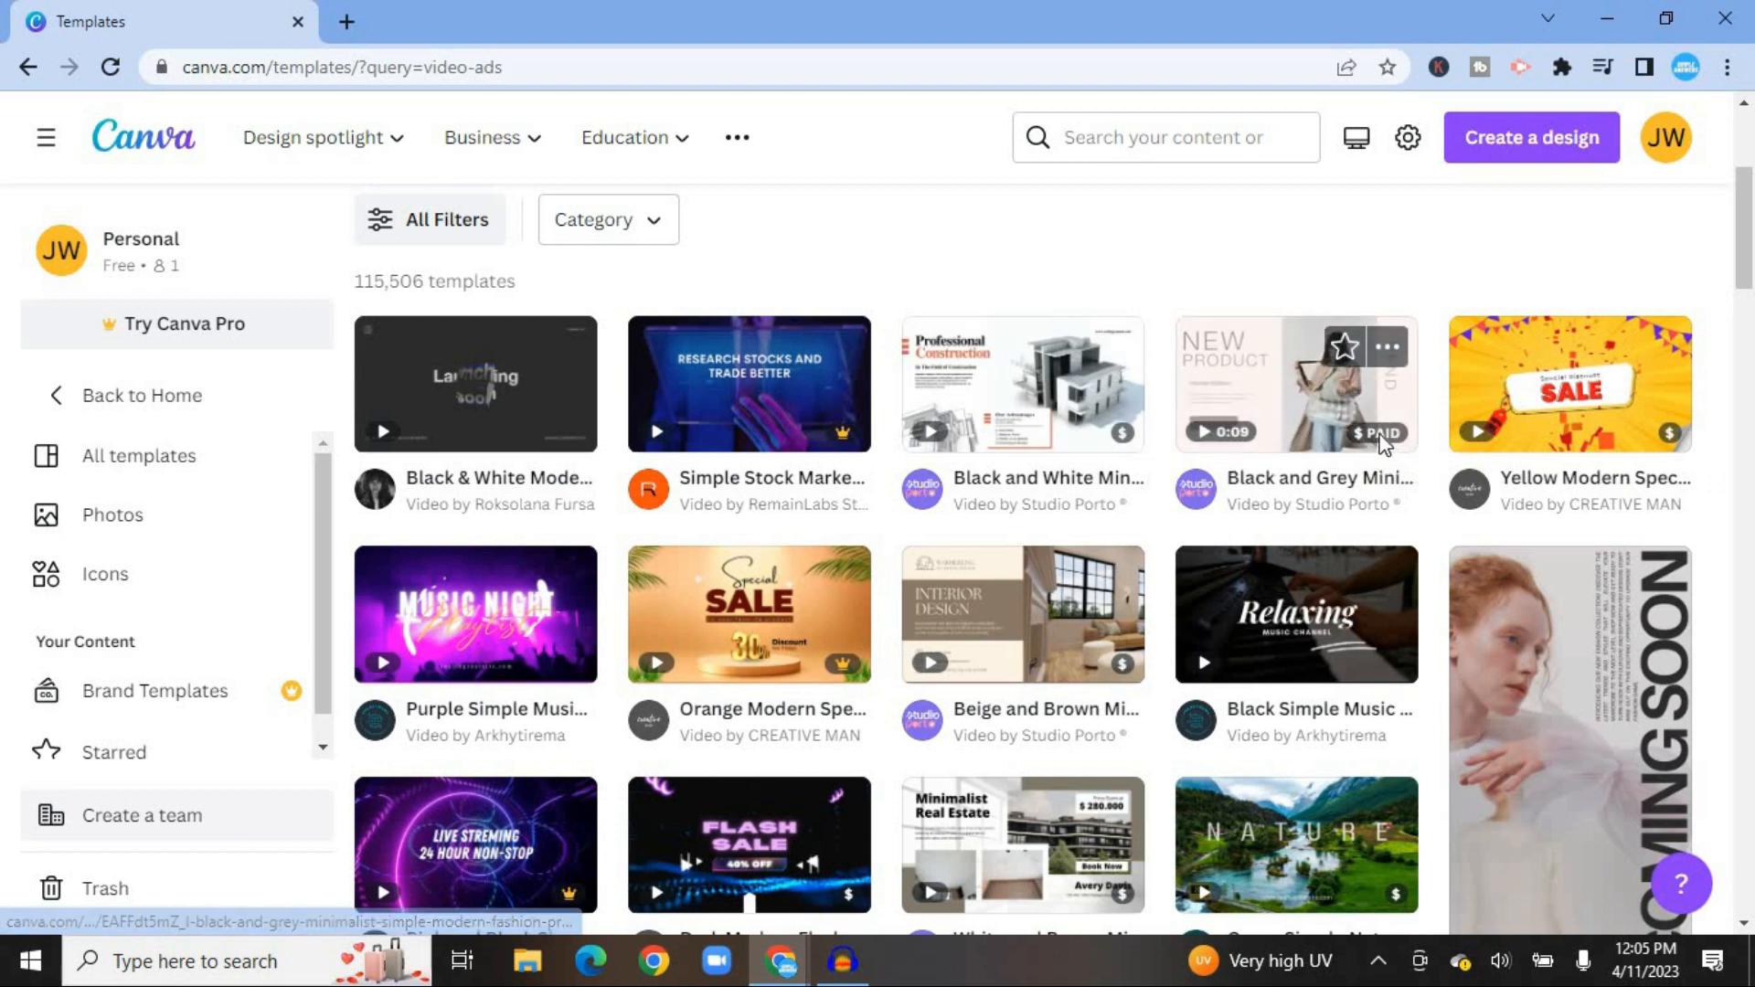
pyautogui.moveTo(1382, 448)
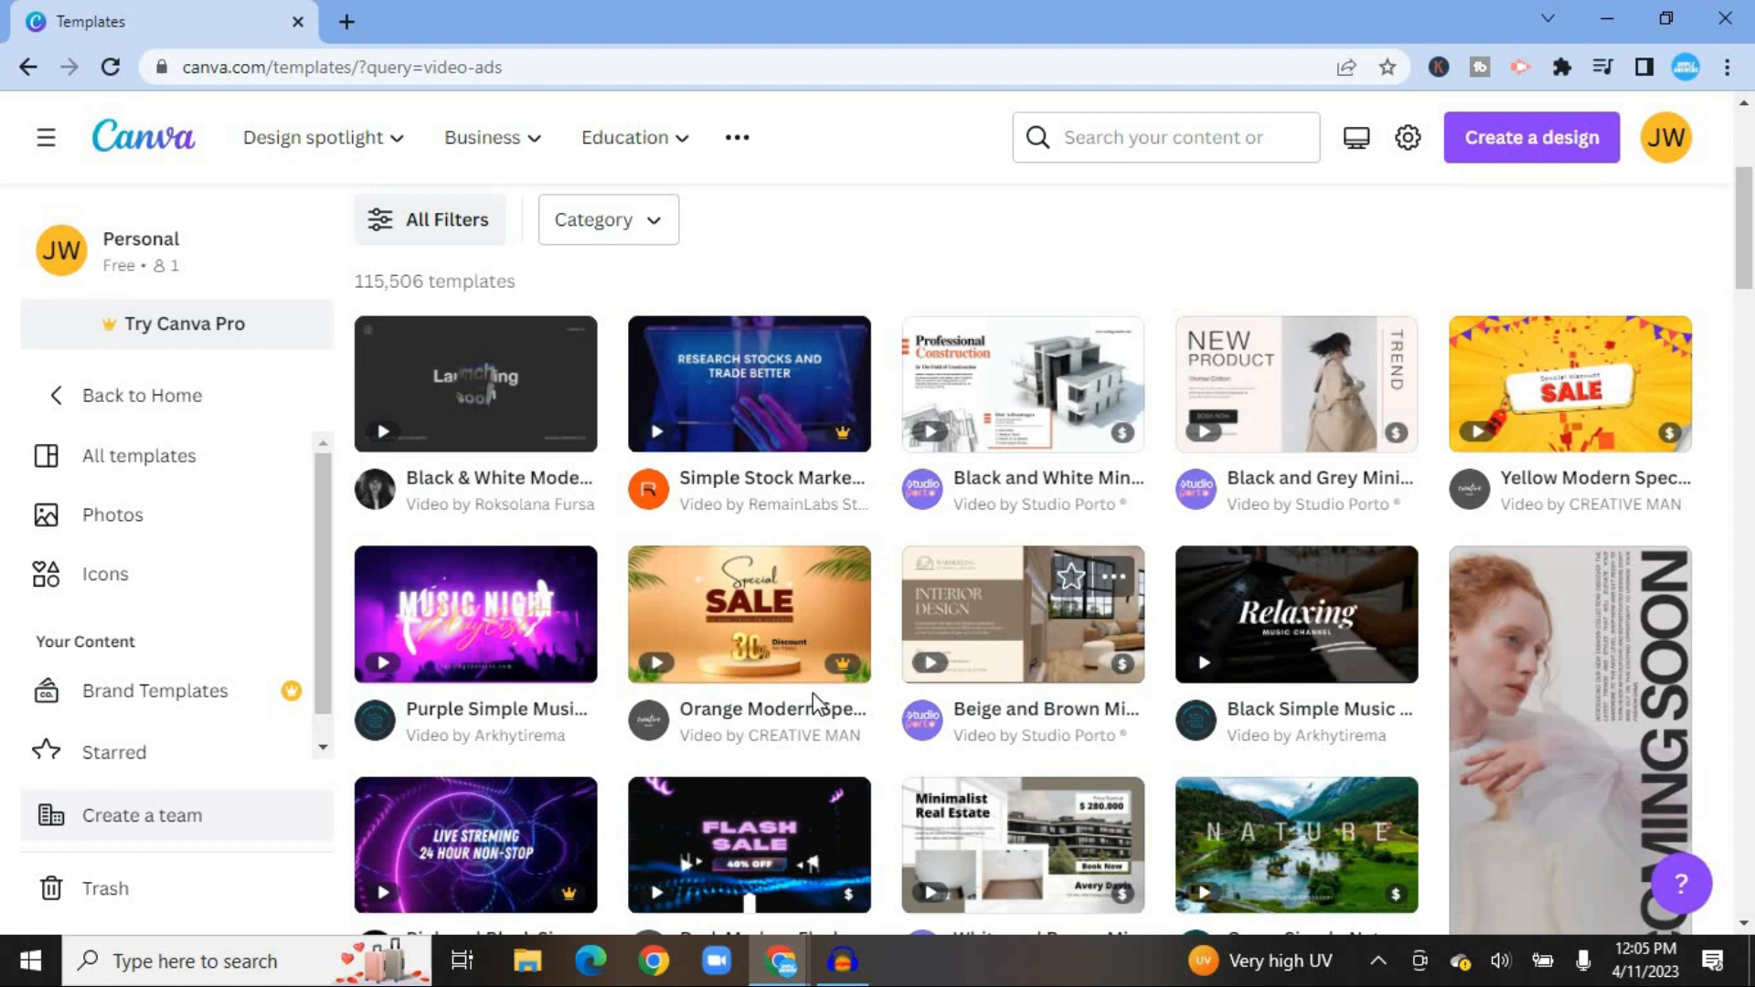
pyautogui.moveTo(835, 678)
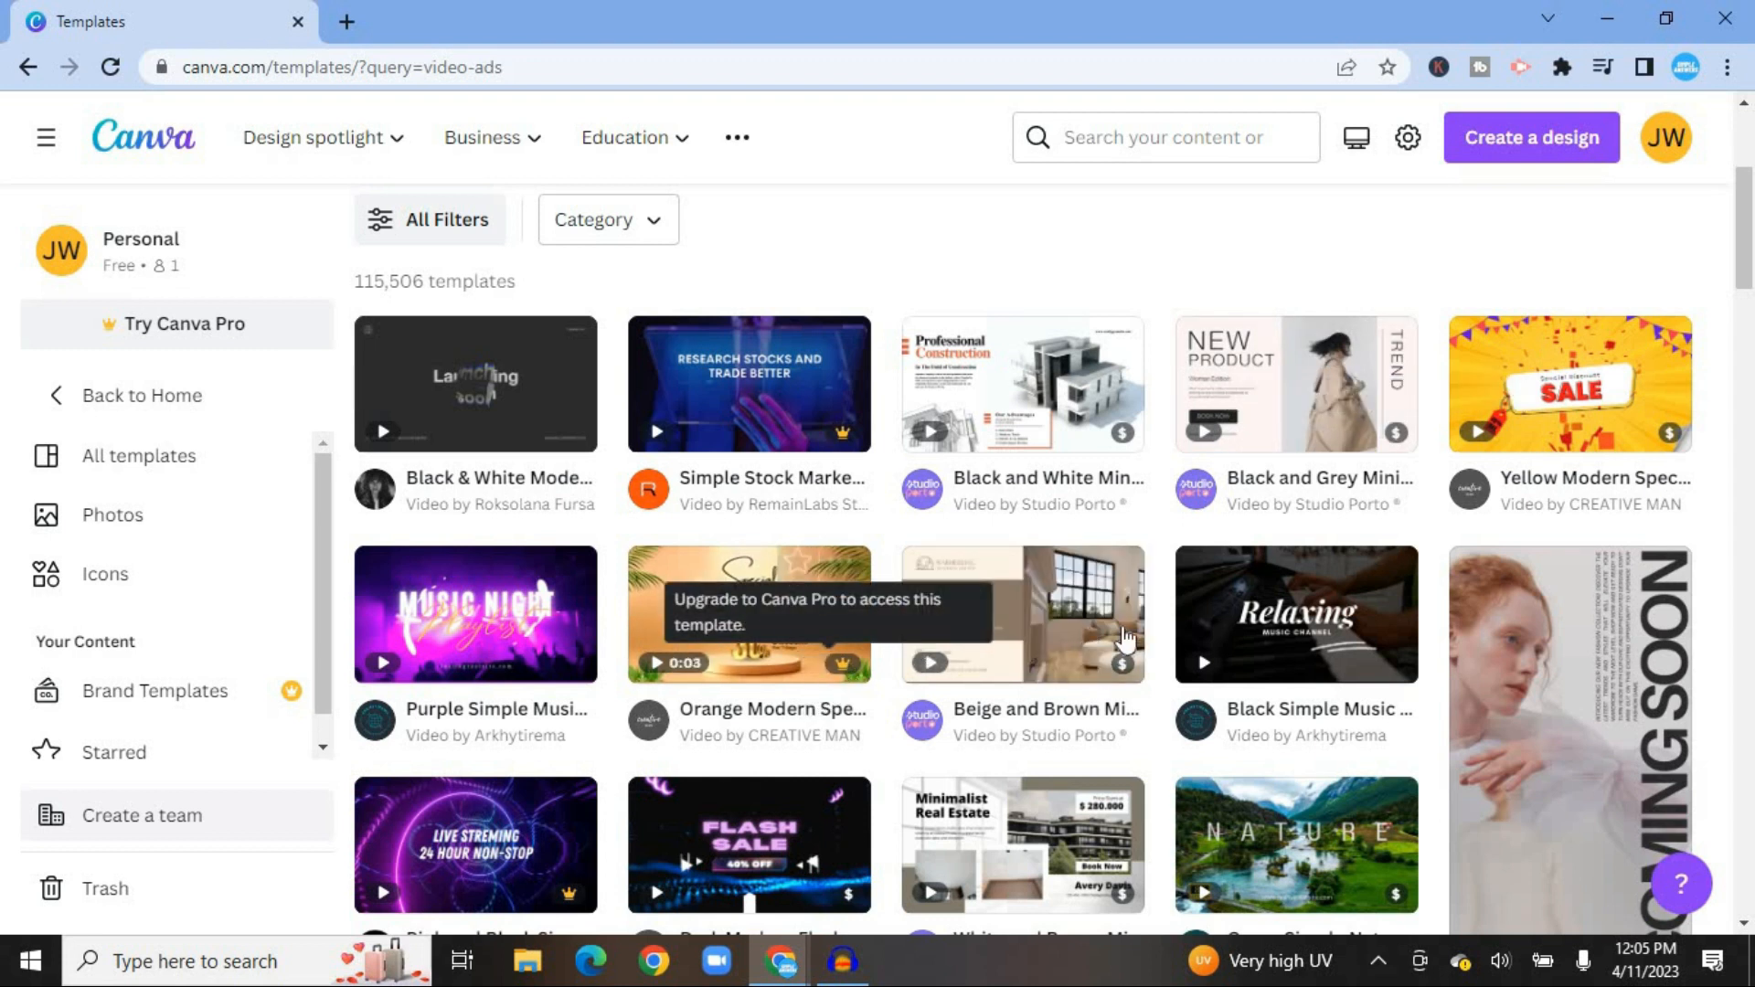
pyautogui.moveTo(1752, 233); pyautogui.dragTo(1752, 285)
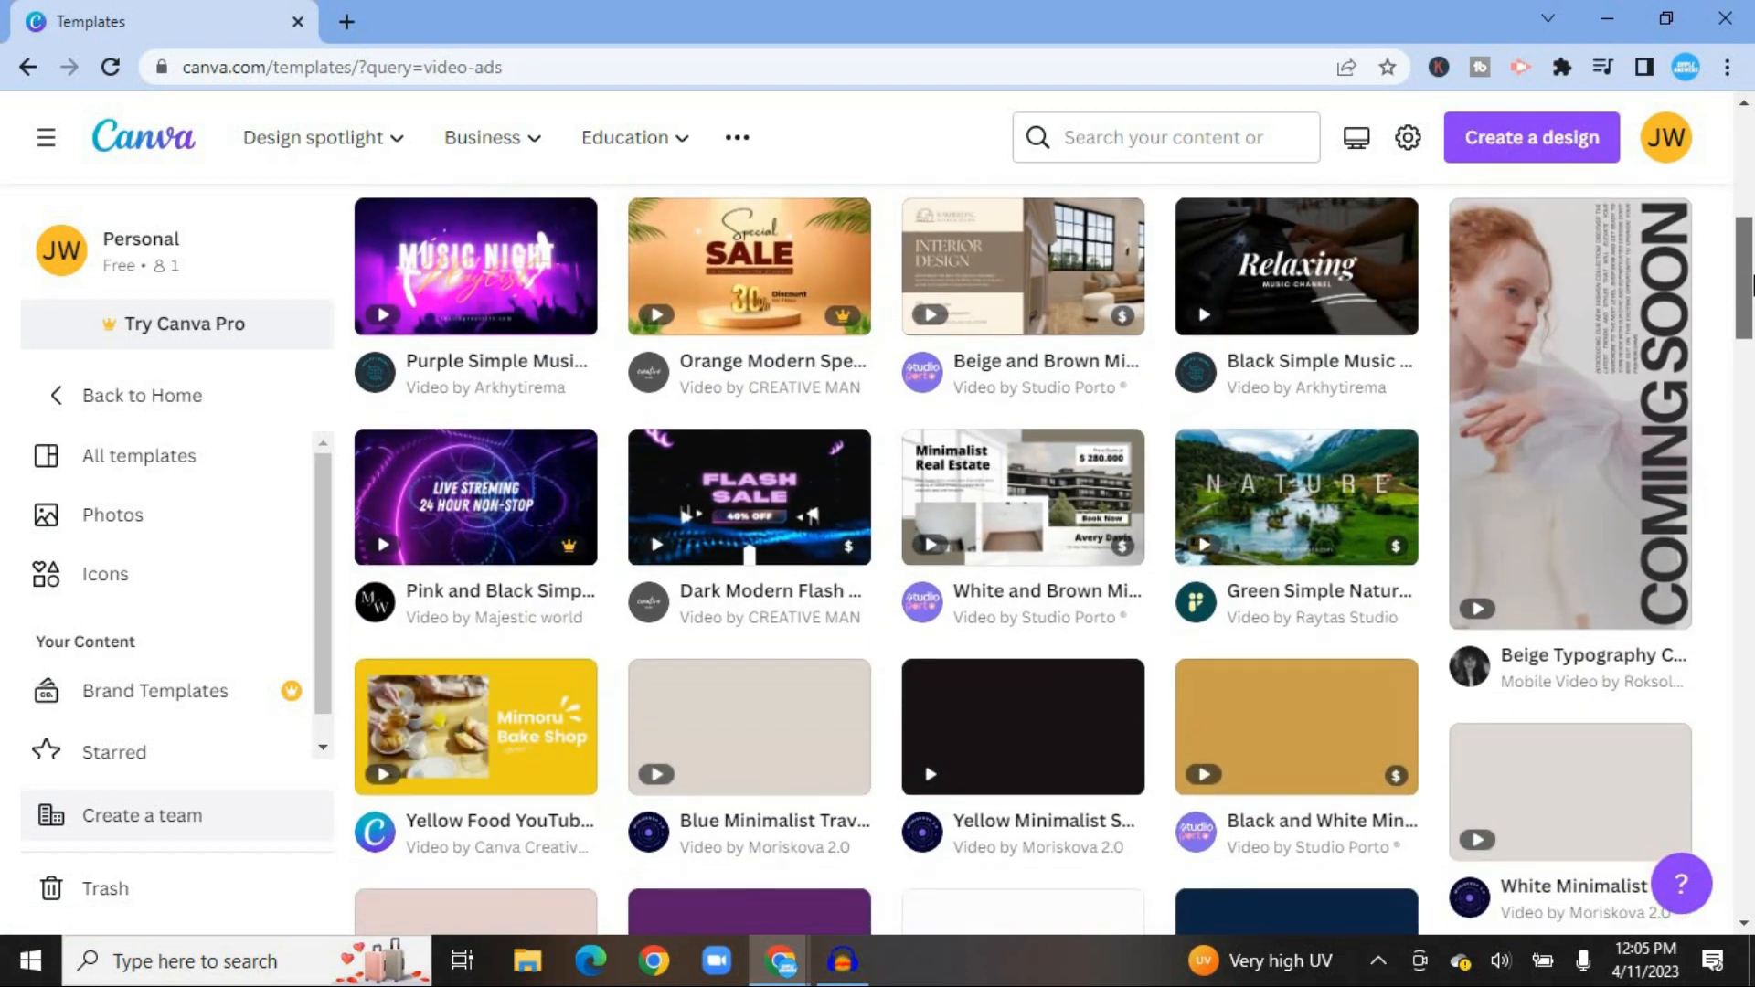
pyautogui.scroll(-3, 1211, 501)
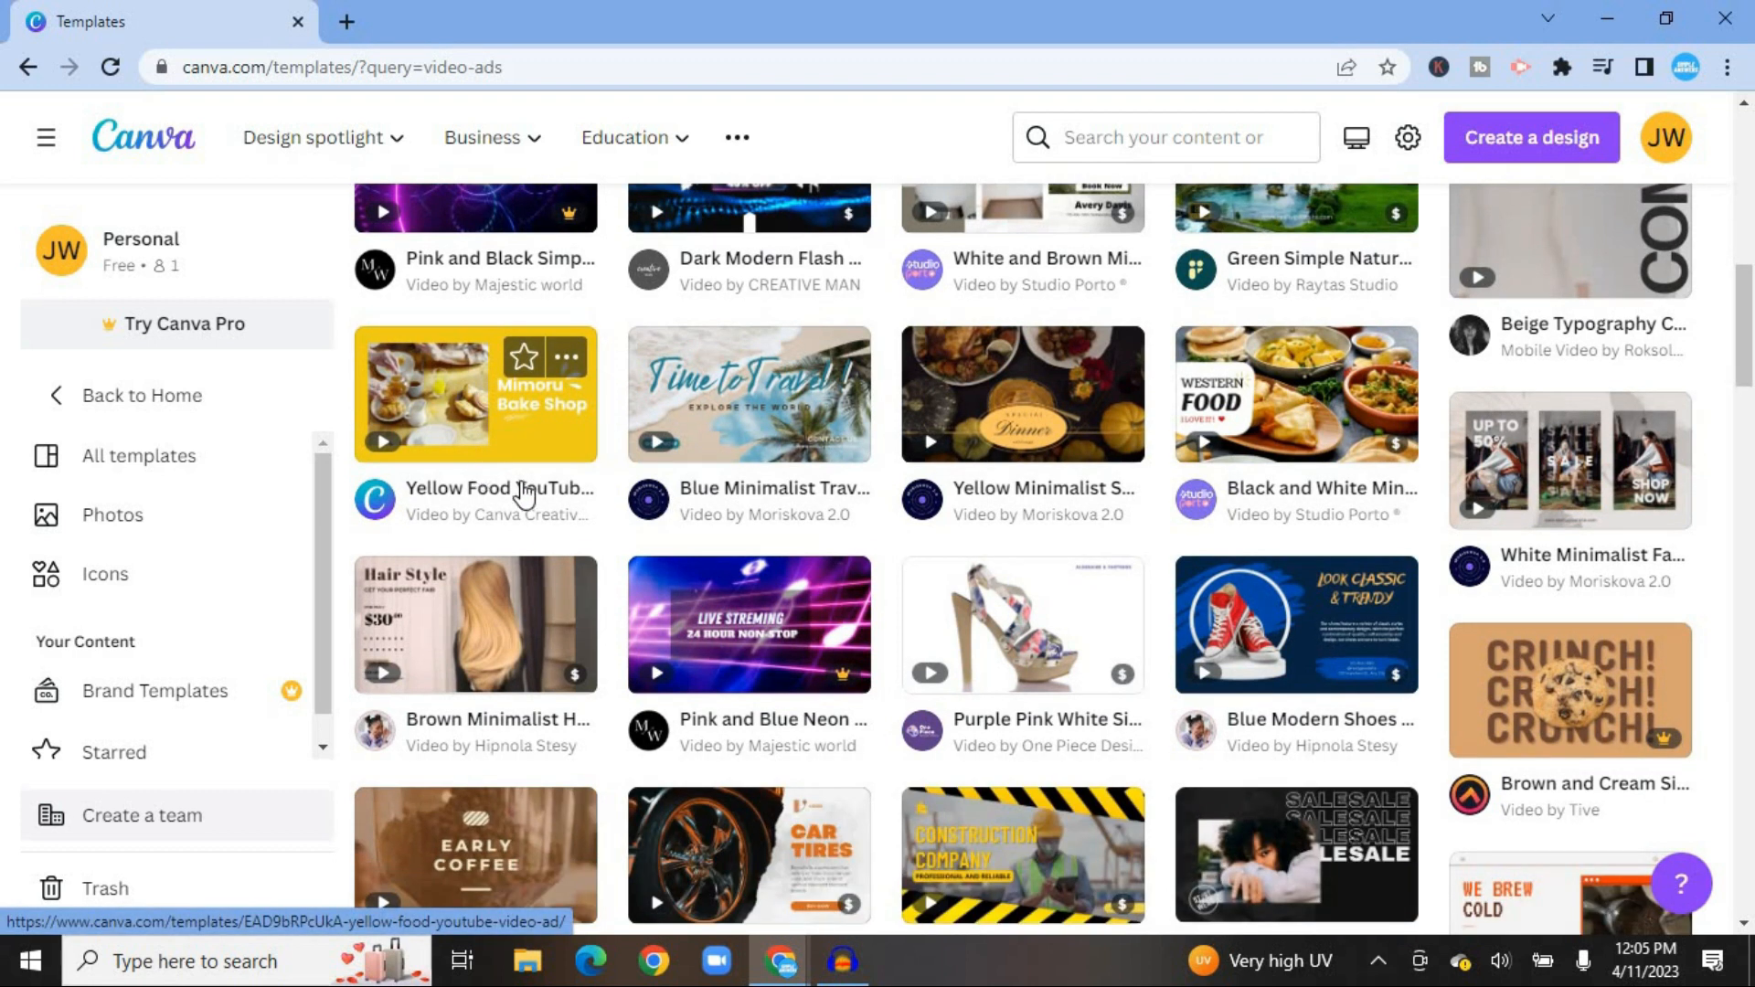
pyautogui.moveTo(538, 444)
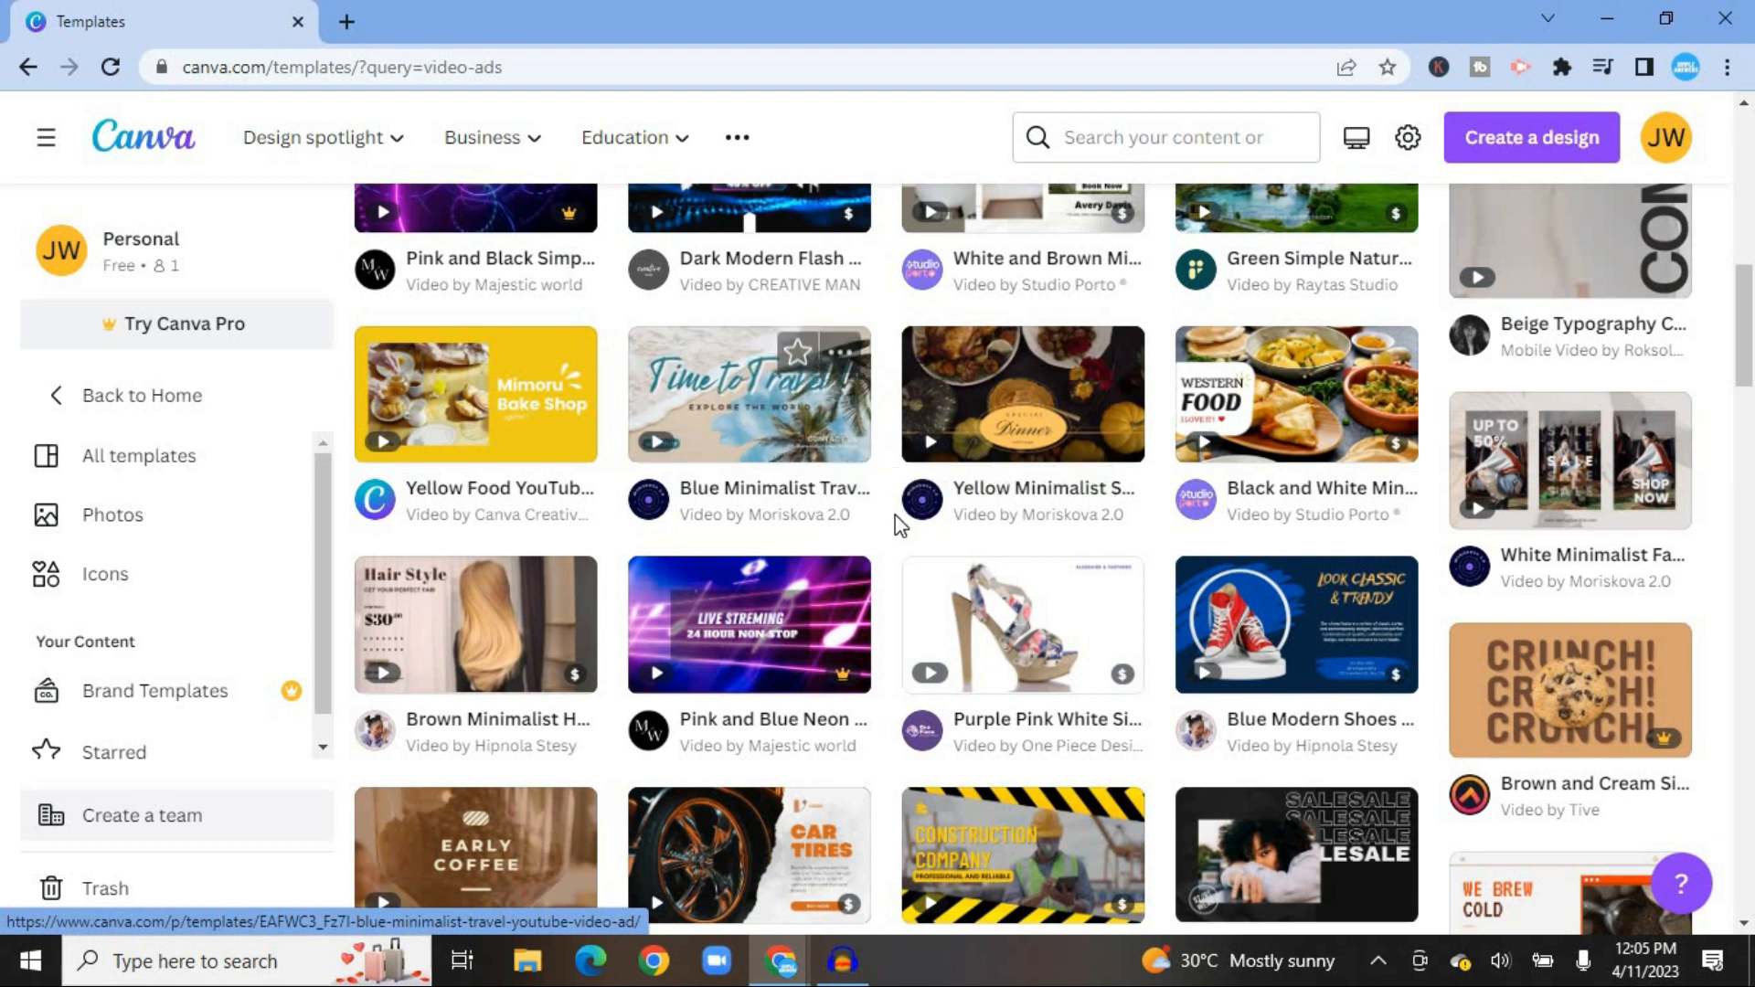
pyautogui.click(788, 397)
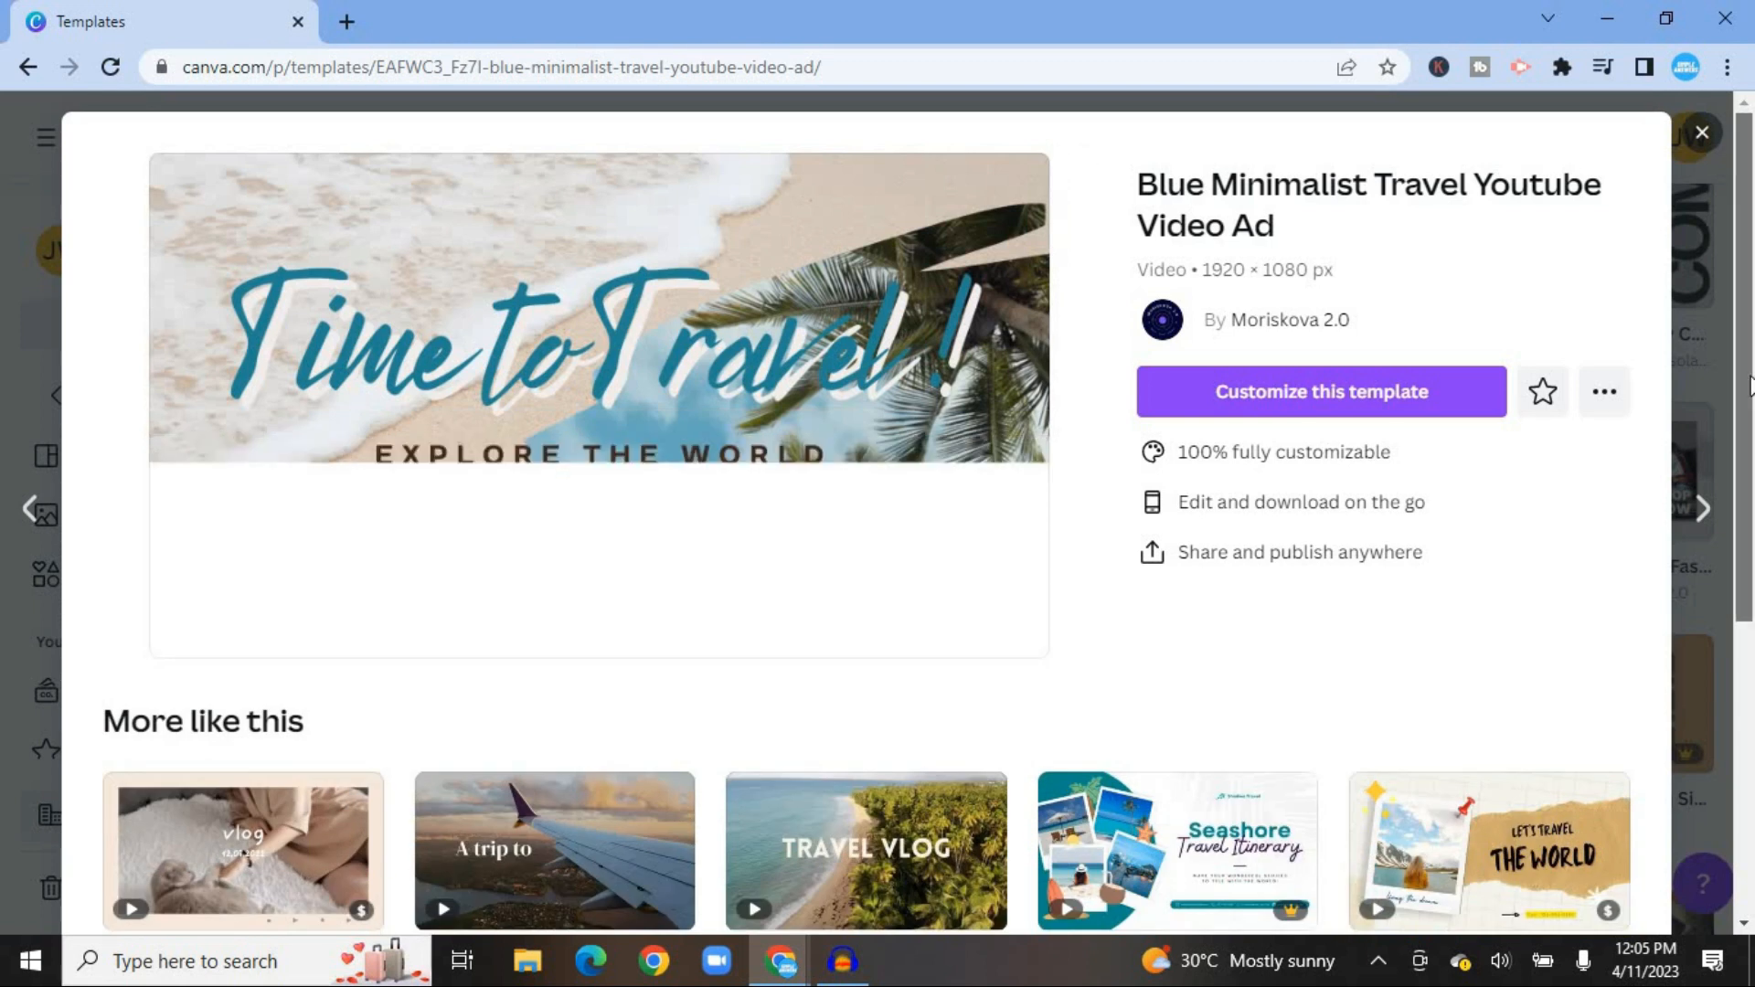
# - Look over the similar templates, then start customizing the Blue Minimalist Travel Youtube Video Ad template
pyautogui.moveTo(1751, 373); pyautogui.dragTo(1751, 517)
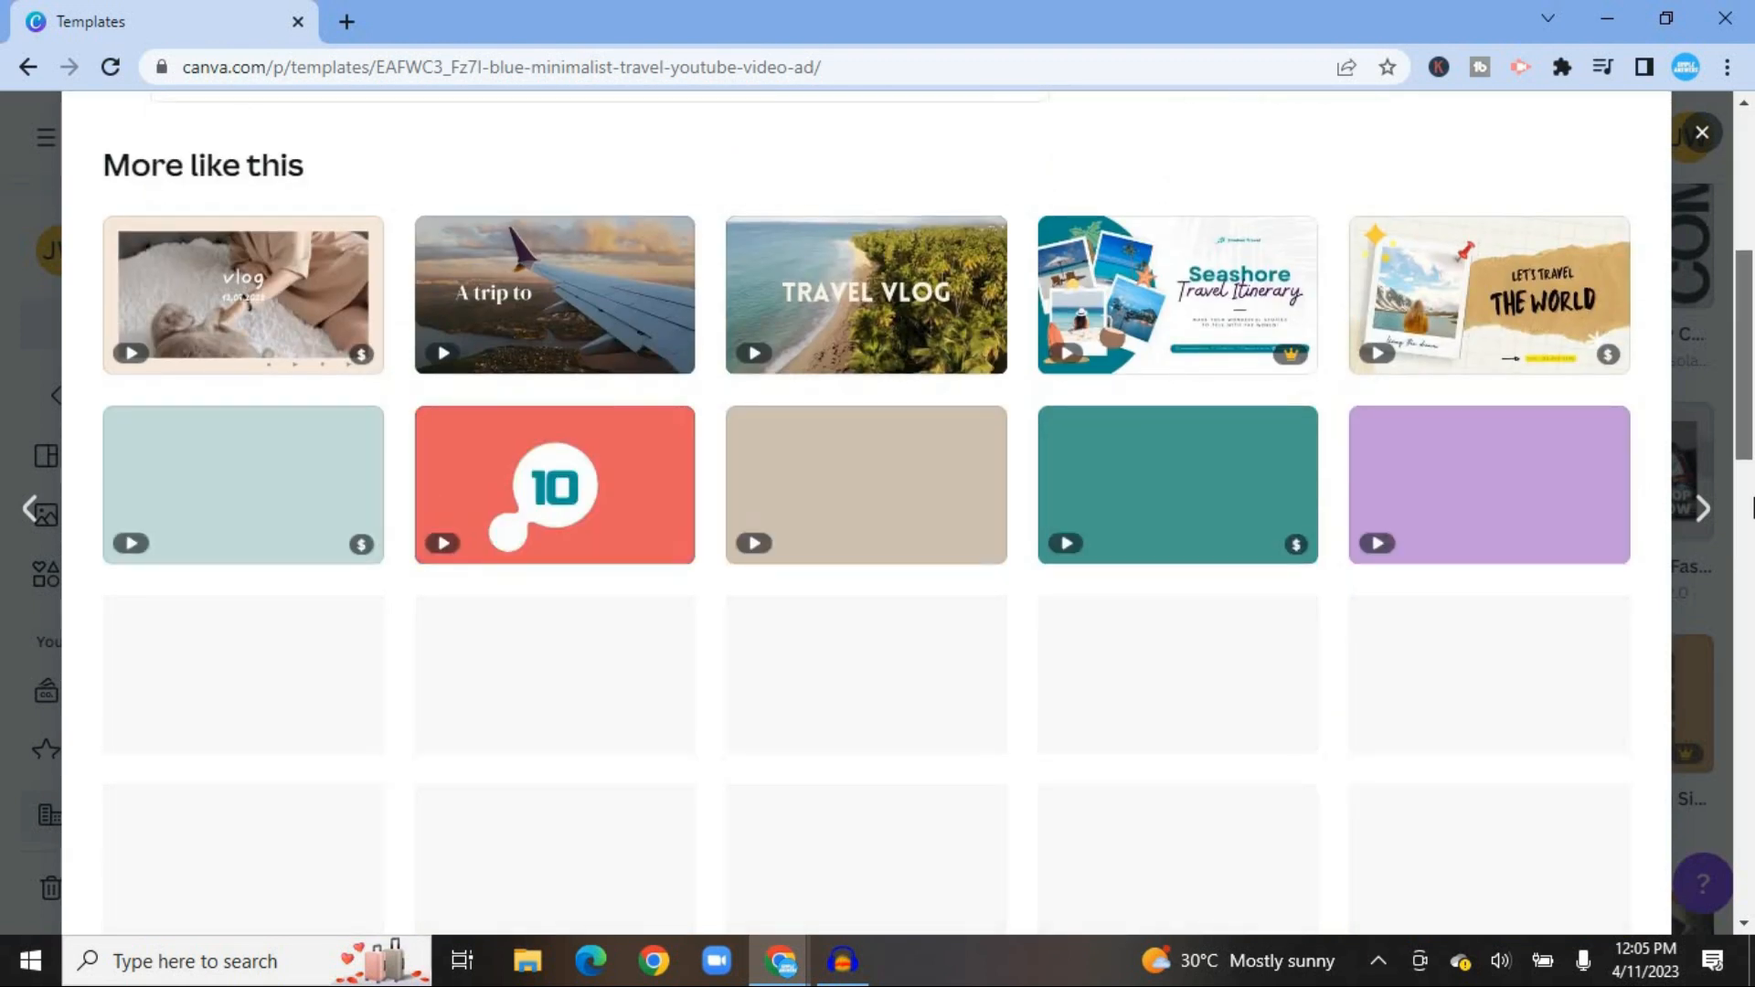
pyautogui.scroll(1, 1753, 507)
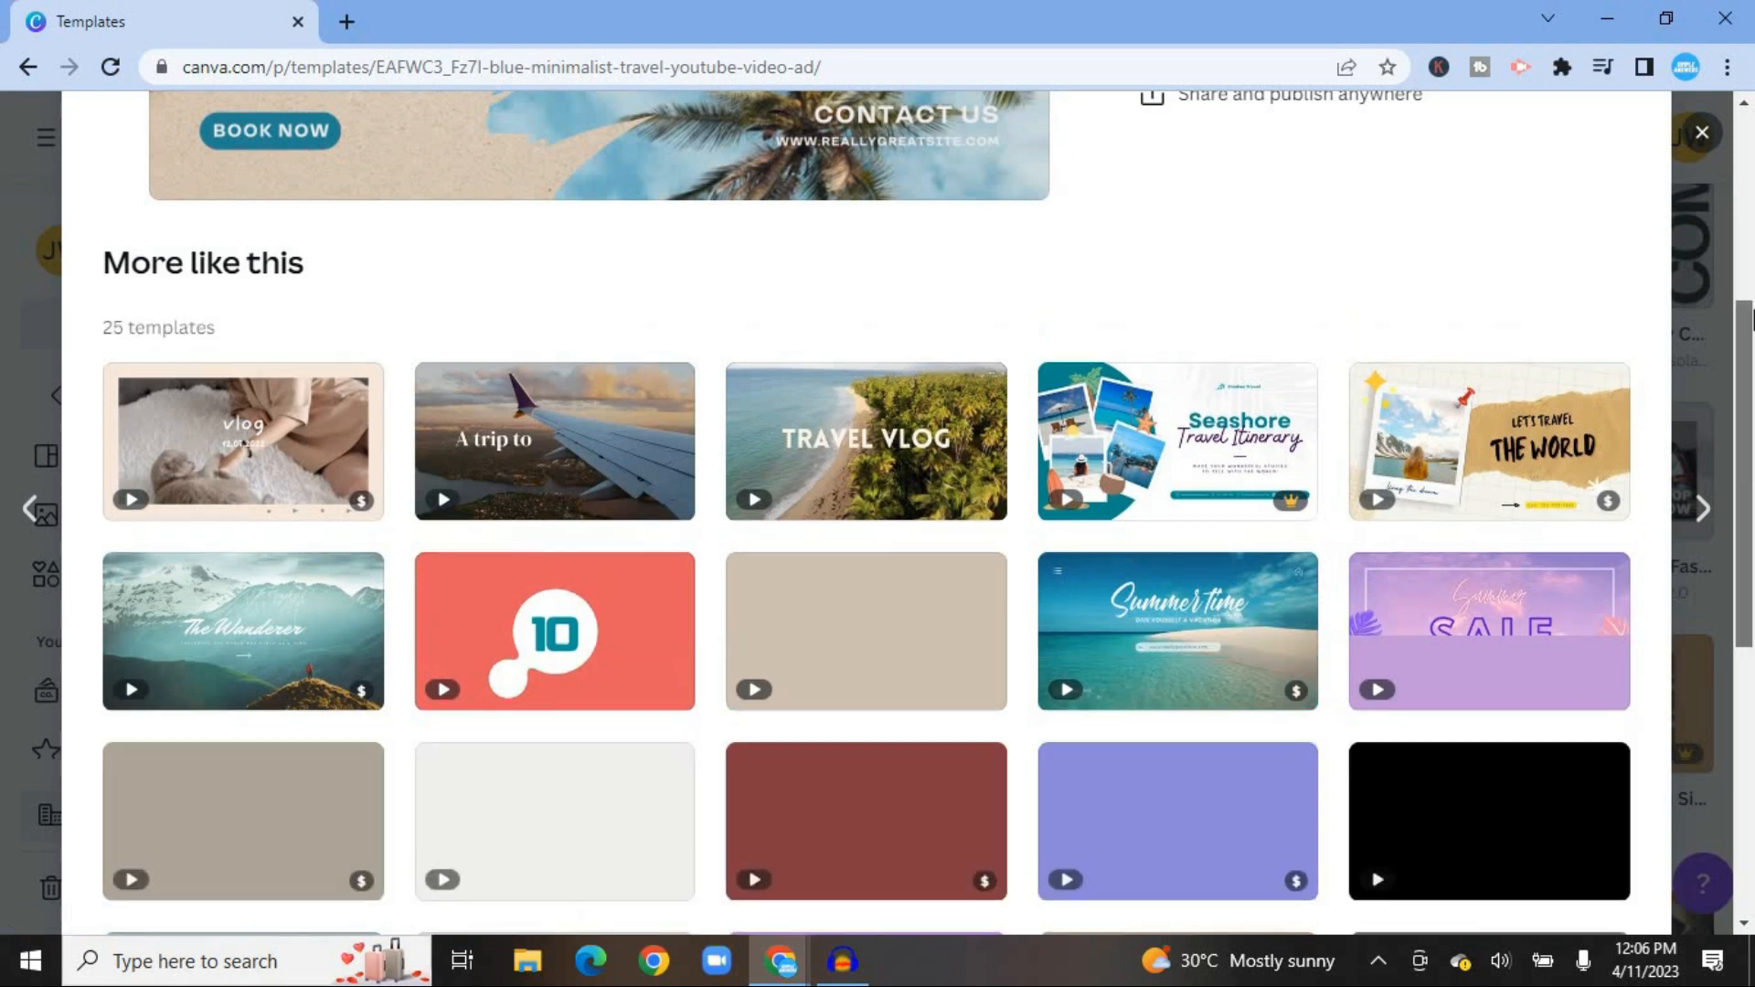
pyautogui.moveTo(1754, 320); pyautogui.dragTo(1754, 128)
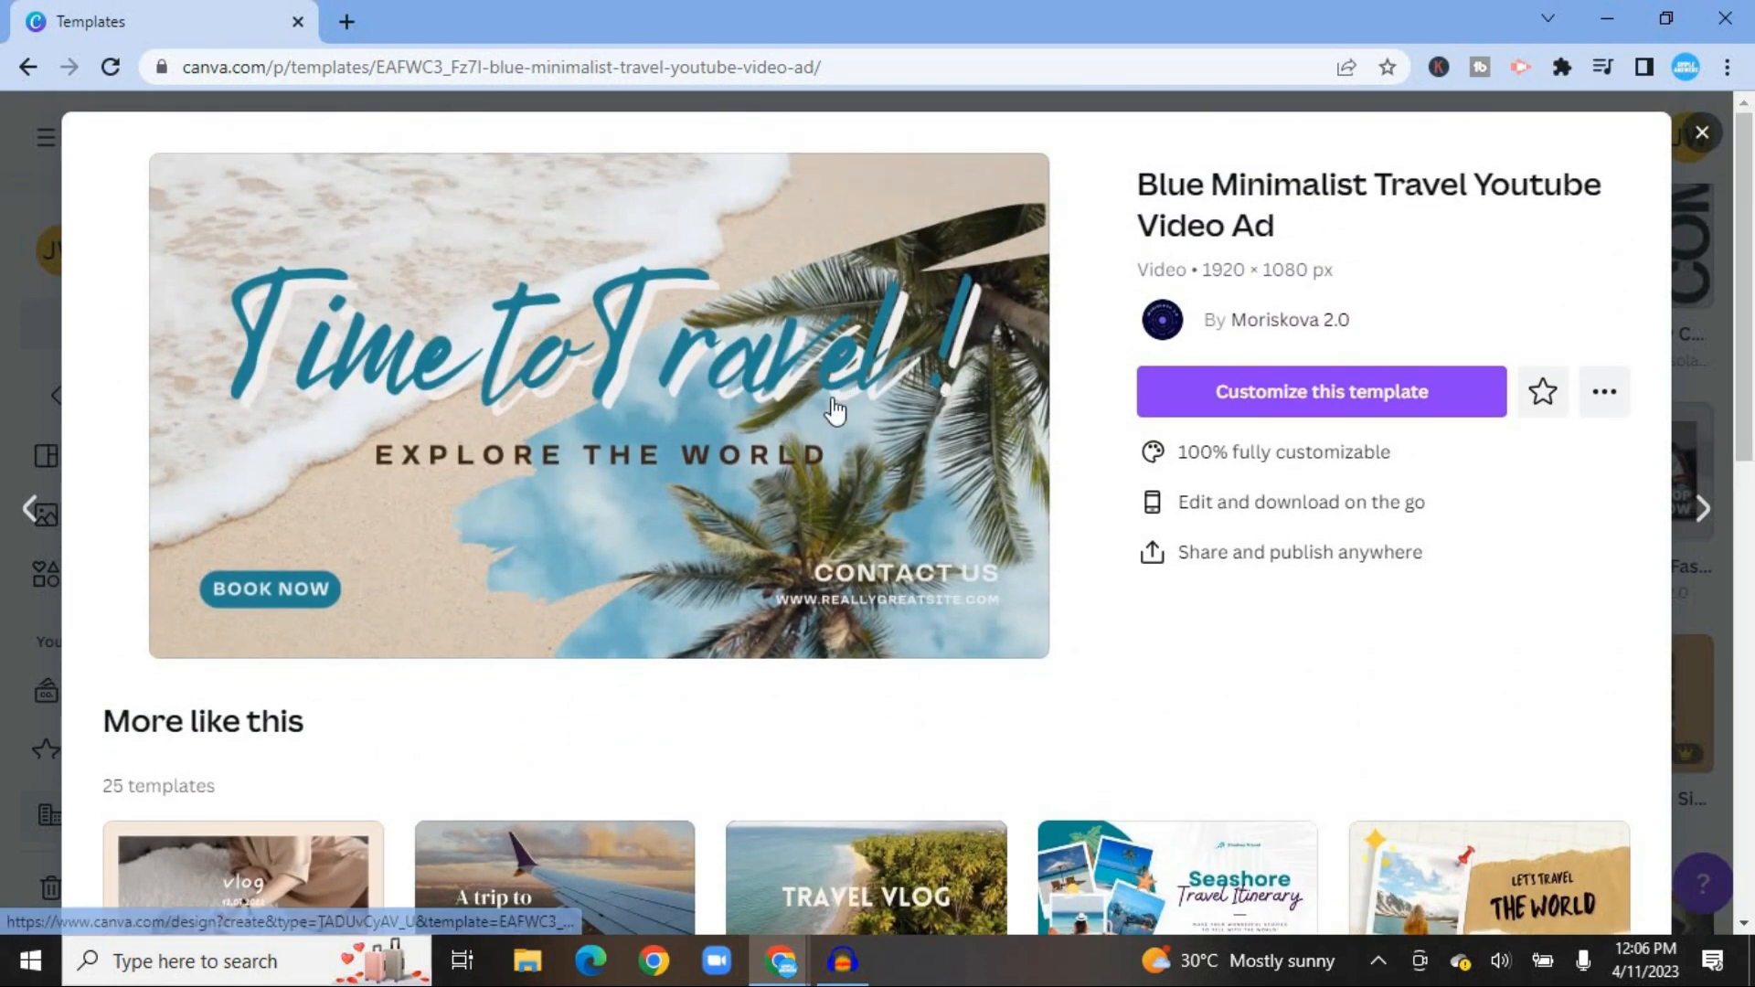
pyautogui.click(1225, 397)
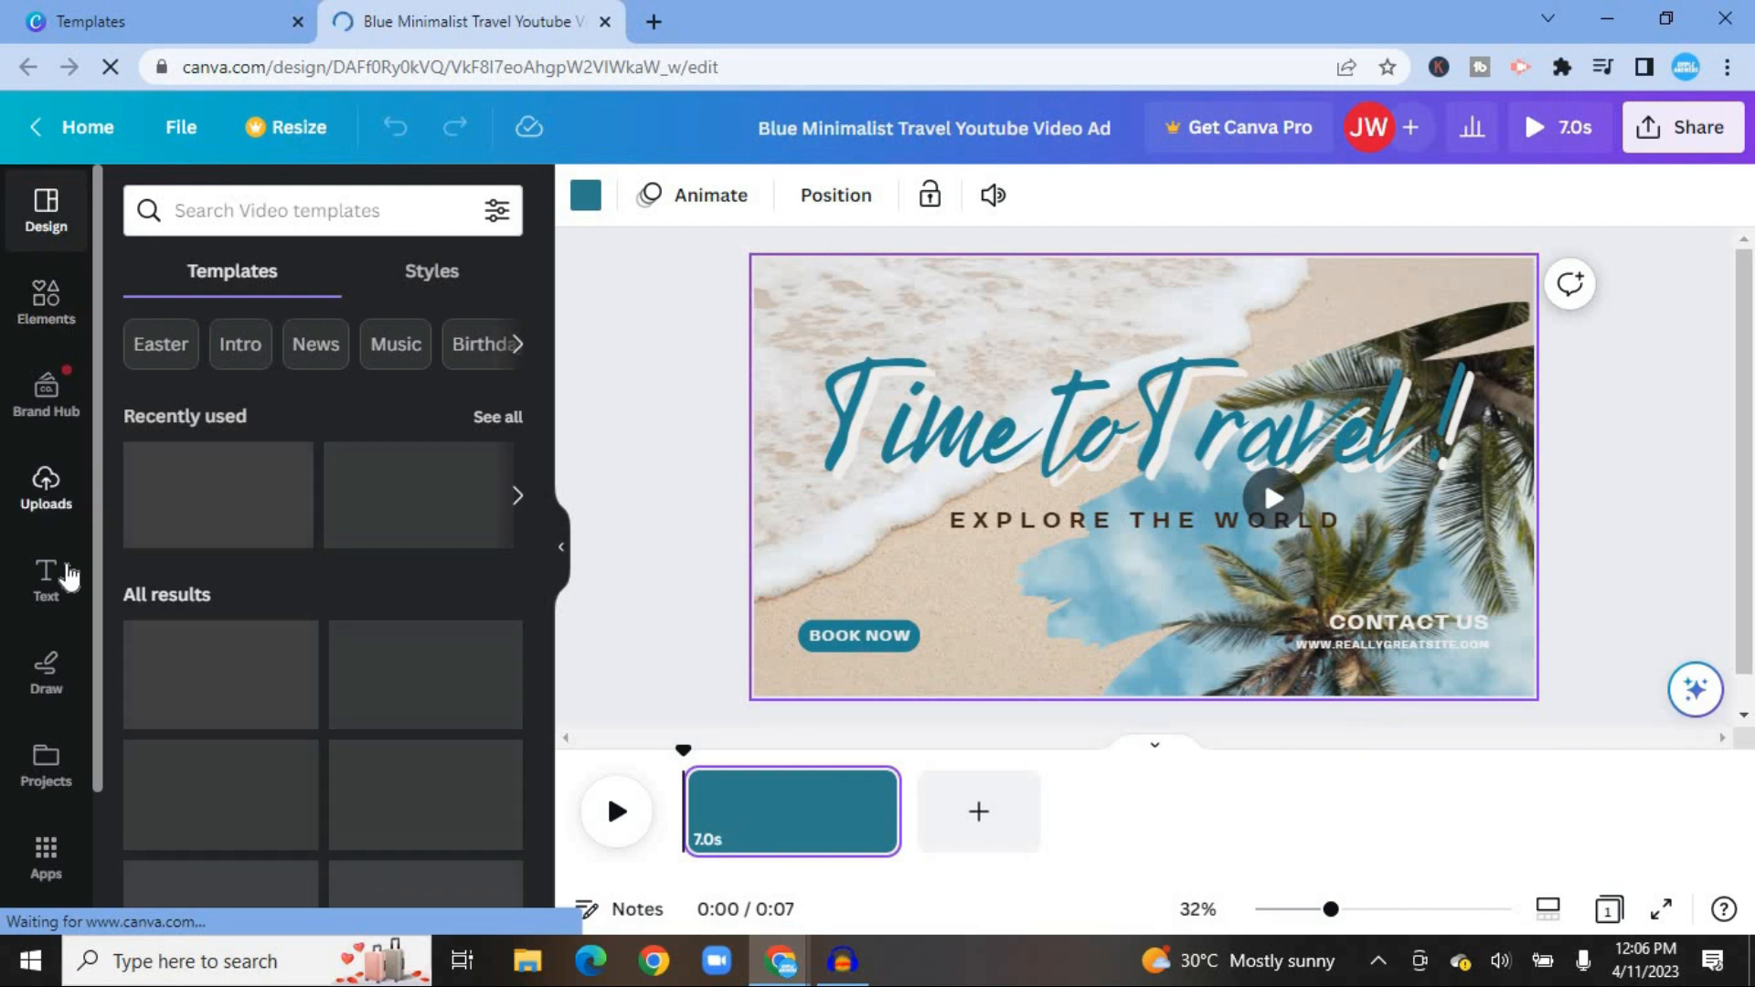
# - Look through the editor's available tools, viewing the uploads and the elements library
pyautogui.moveTo(103, 576); pyautogui.dragTo(99, 785)
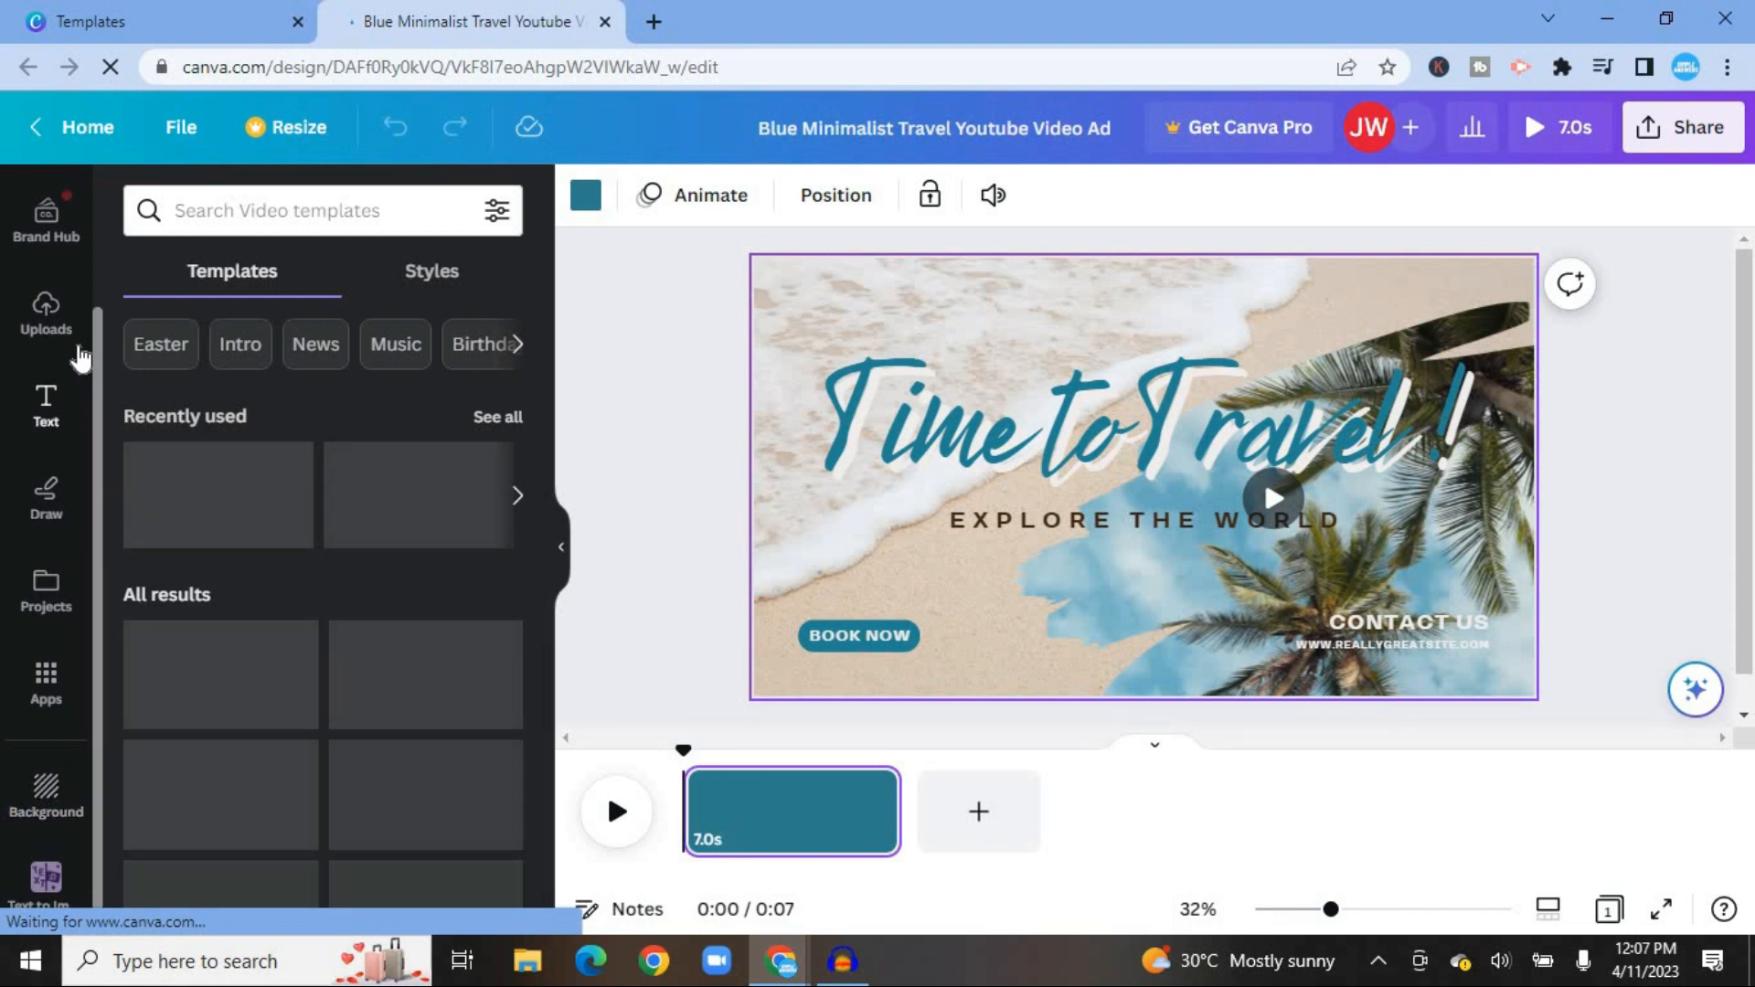
pyautogui.click(47, 315)
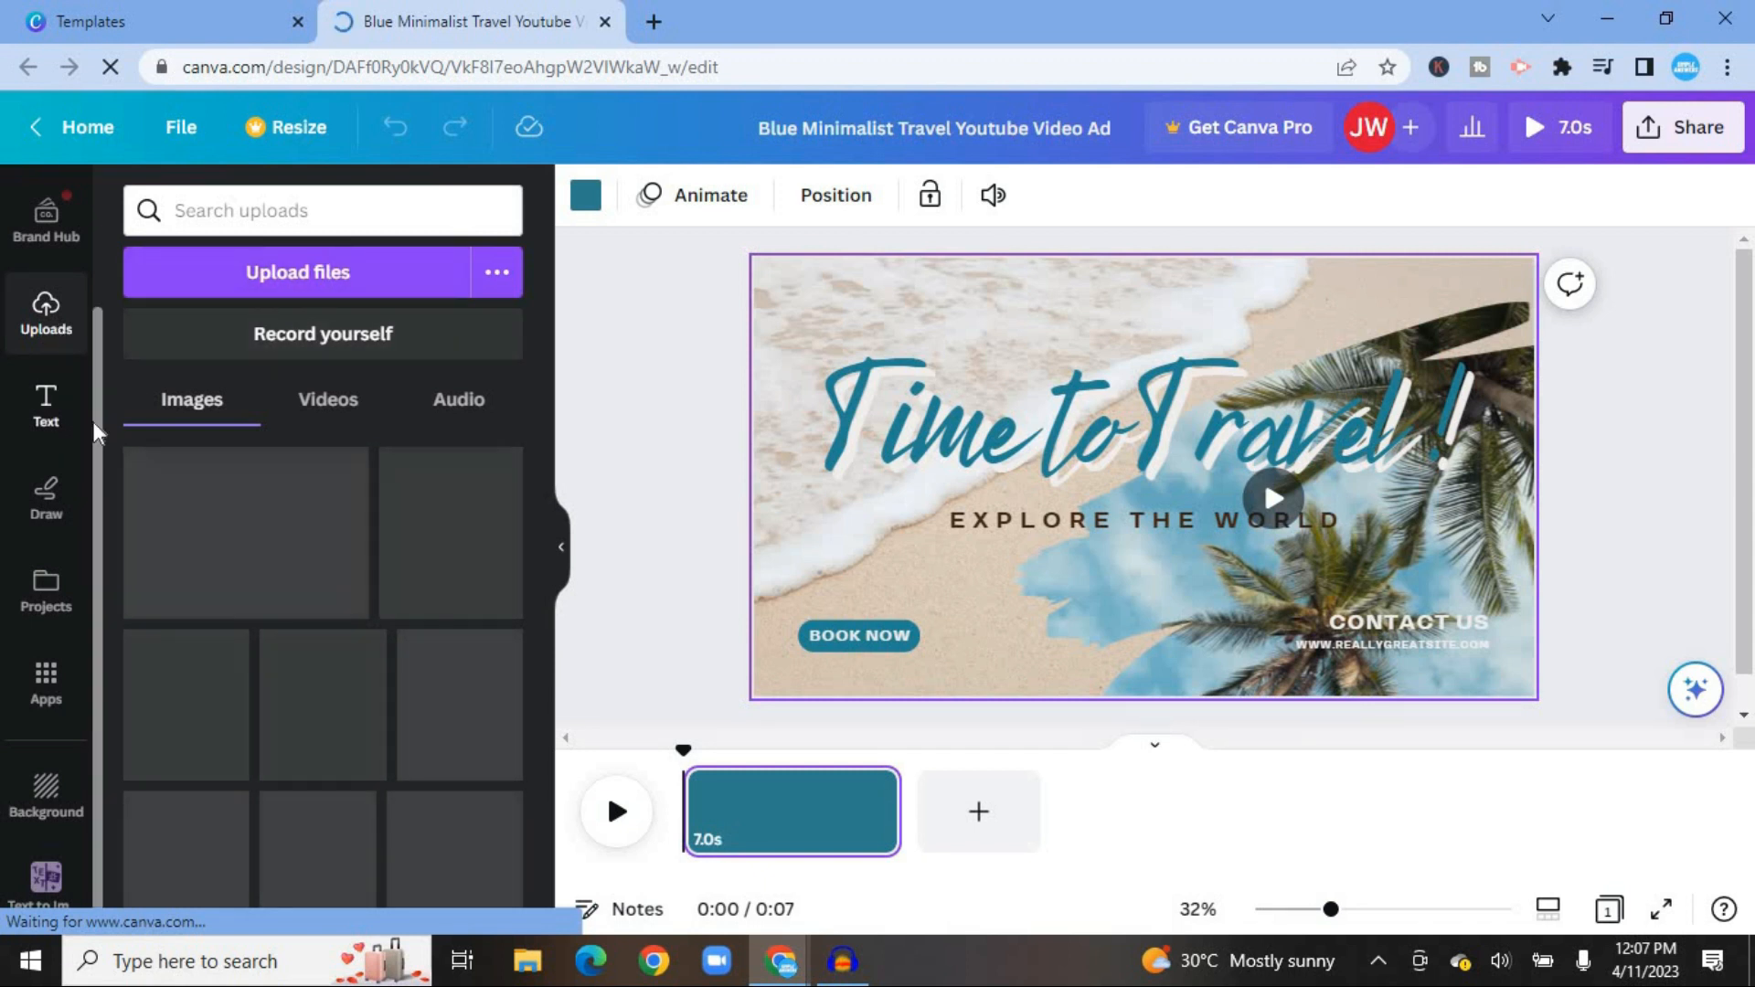
pyautogui.moveTo(95, 437); pyautogui.dragTo(101, 267)
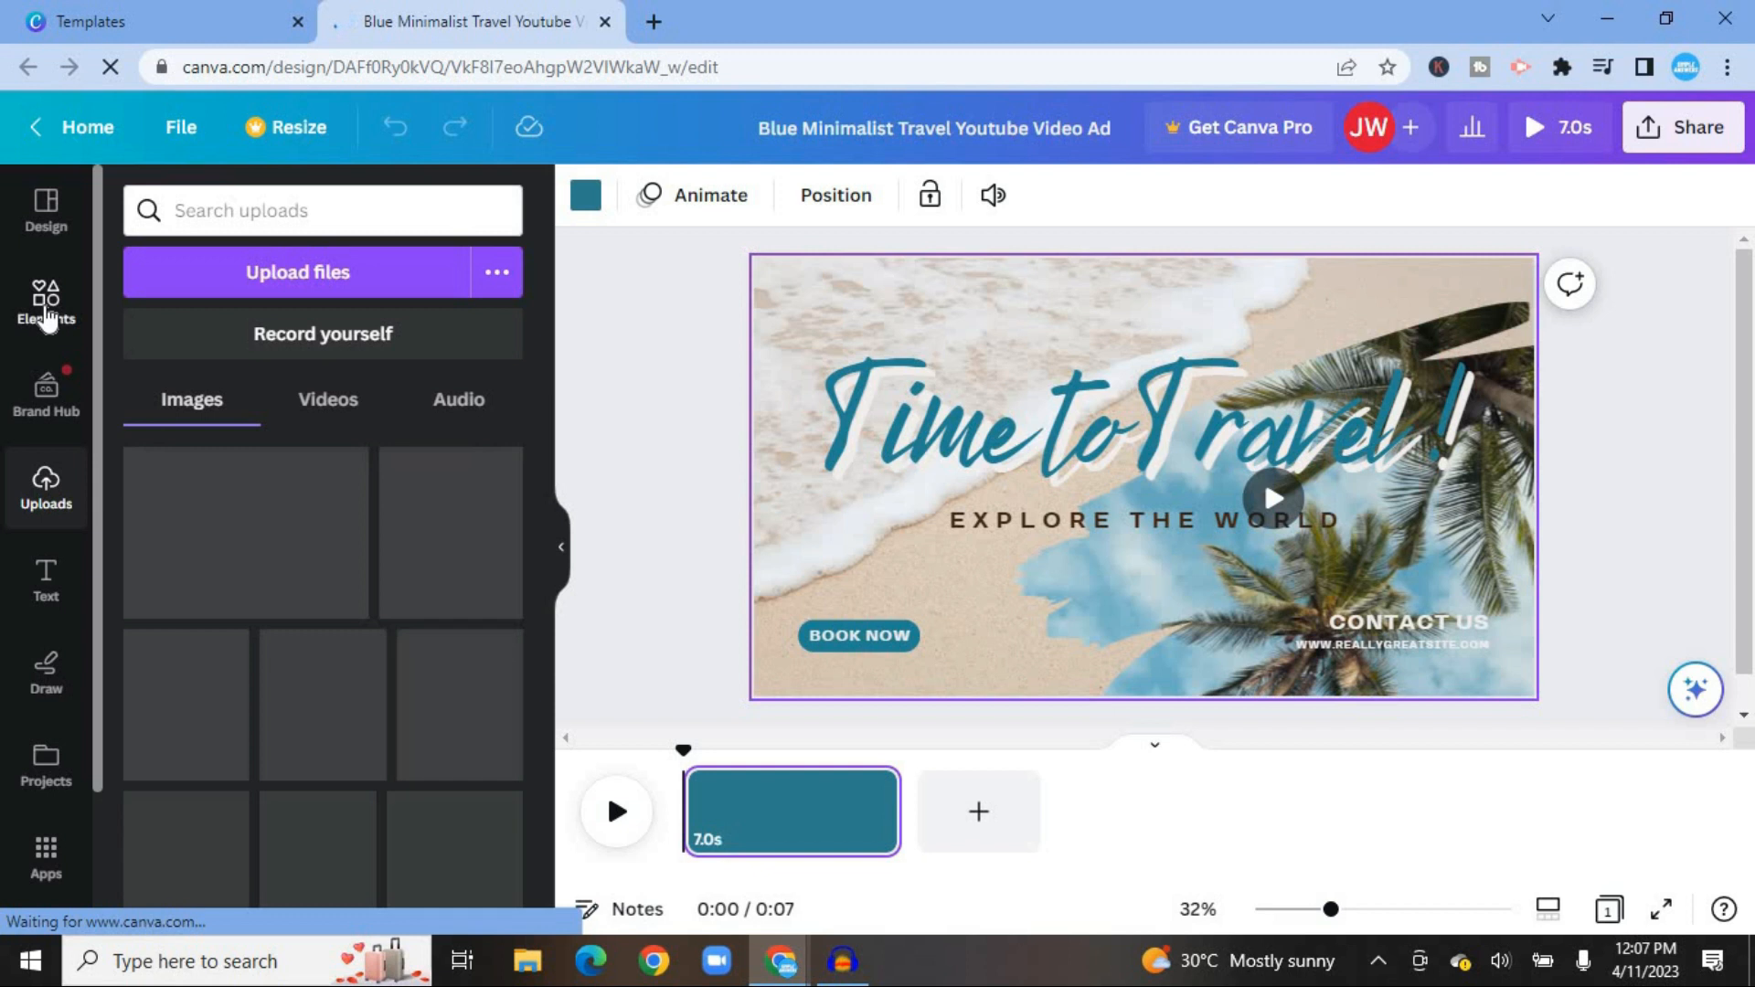
pyautogui.click(39, 301)
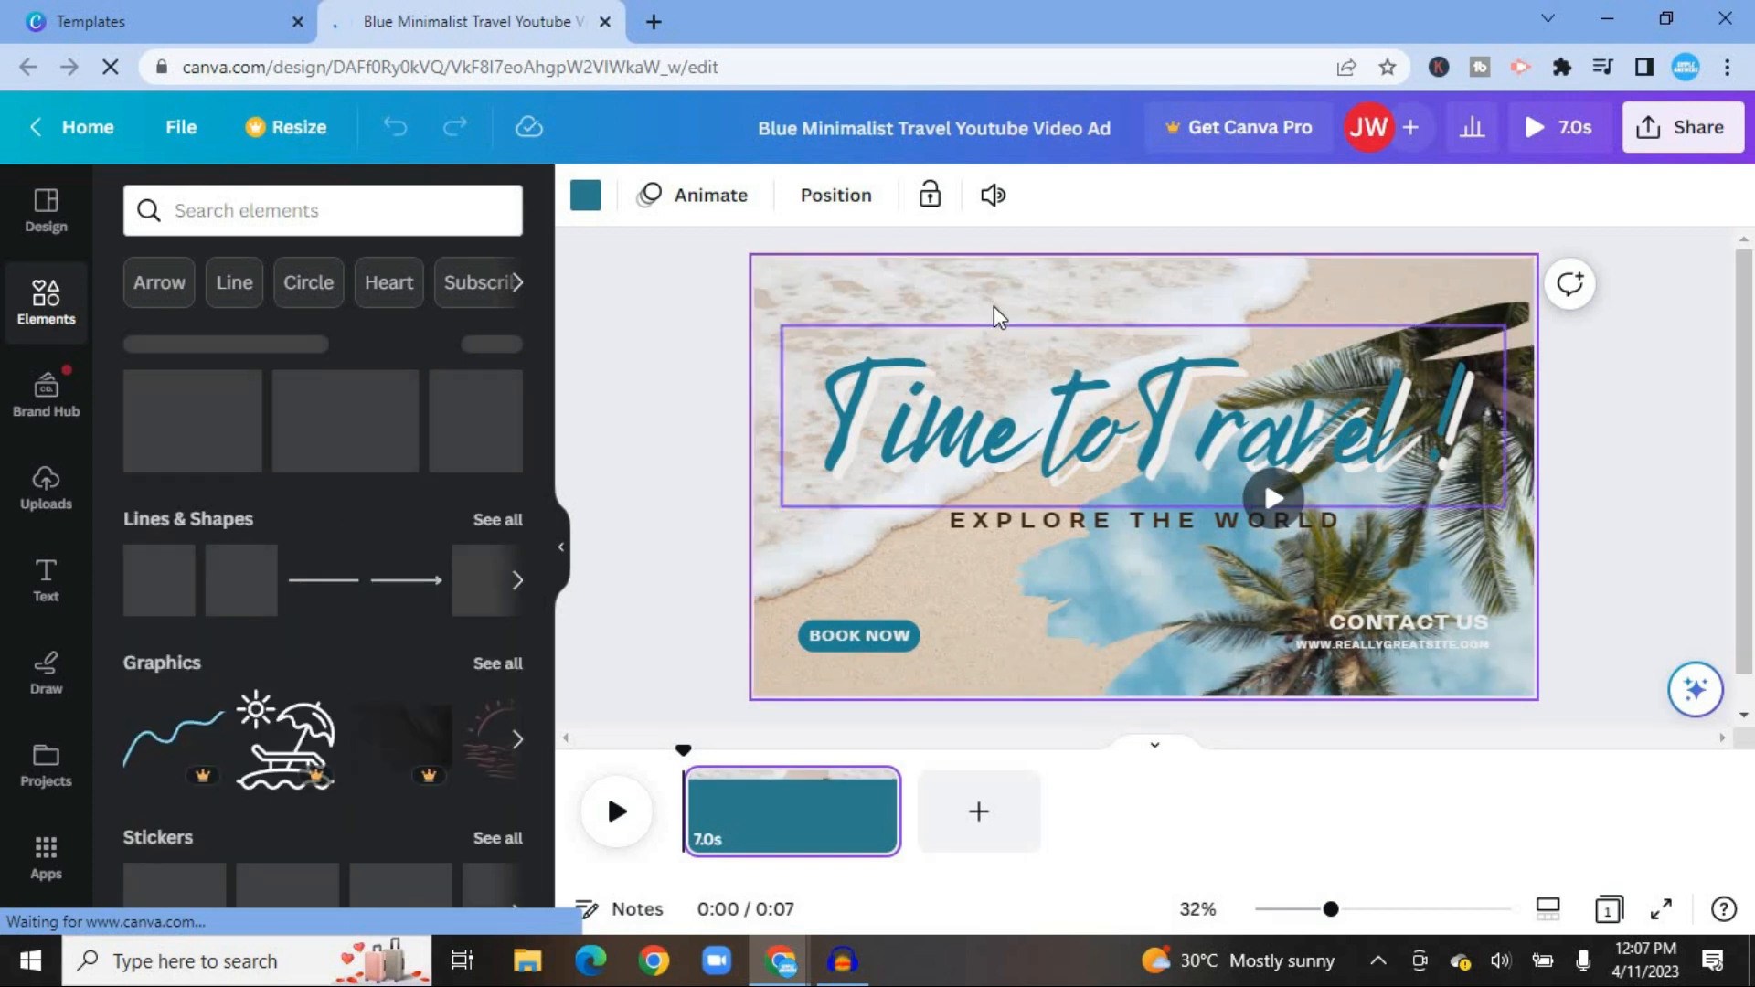
# - Detach the sand and surf photo from the background frame and delete it
pyautogui.click(909, 271)
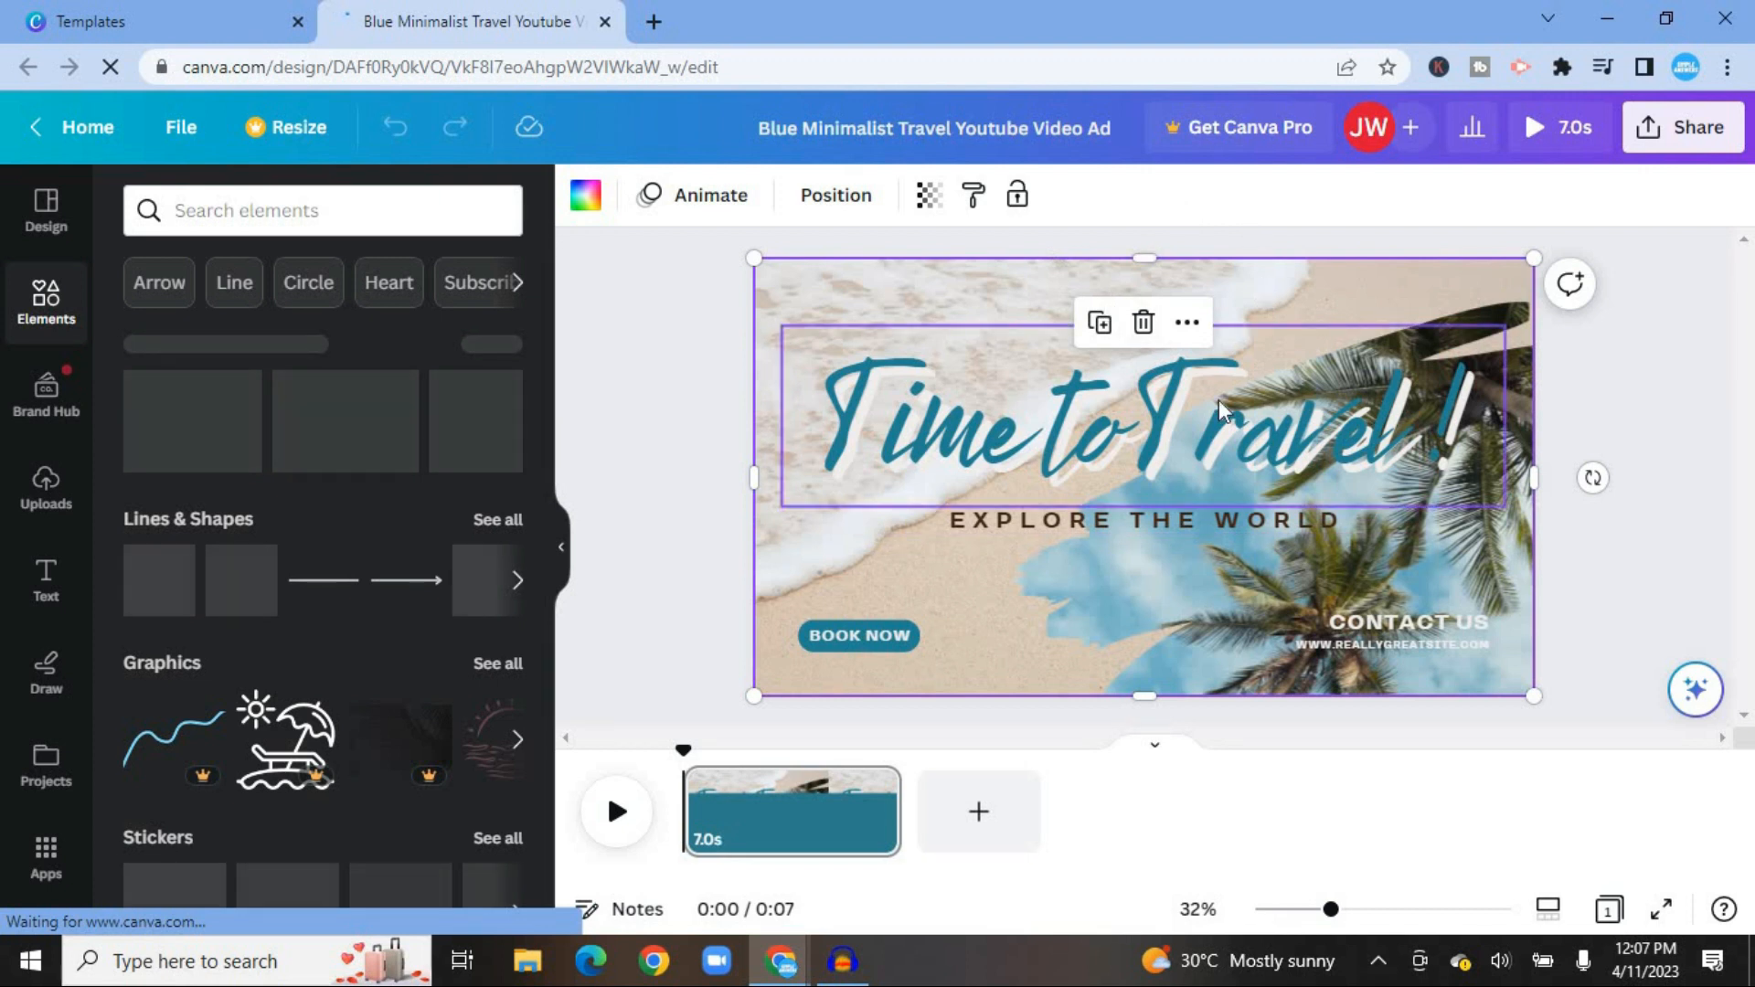
pyautogui.rightClick(921, 291)
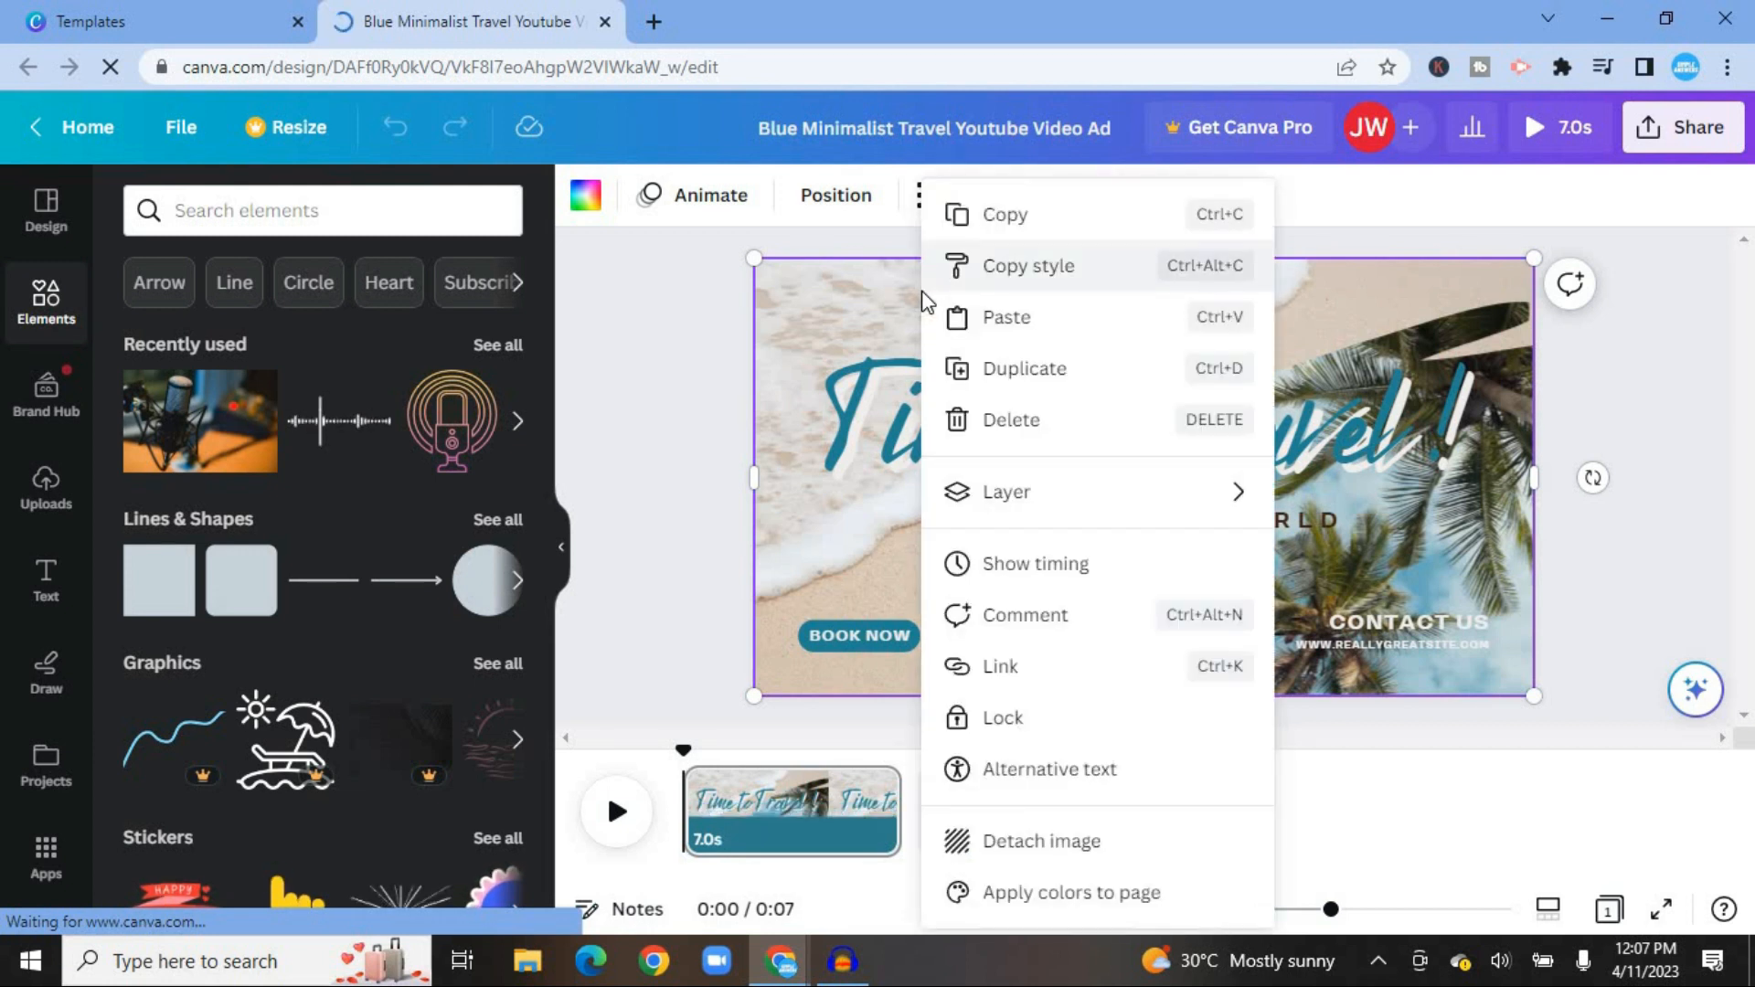
pyautogui.click(1068, 864)
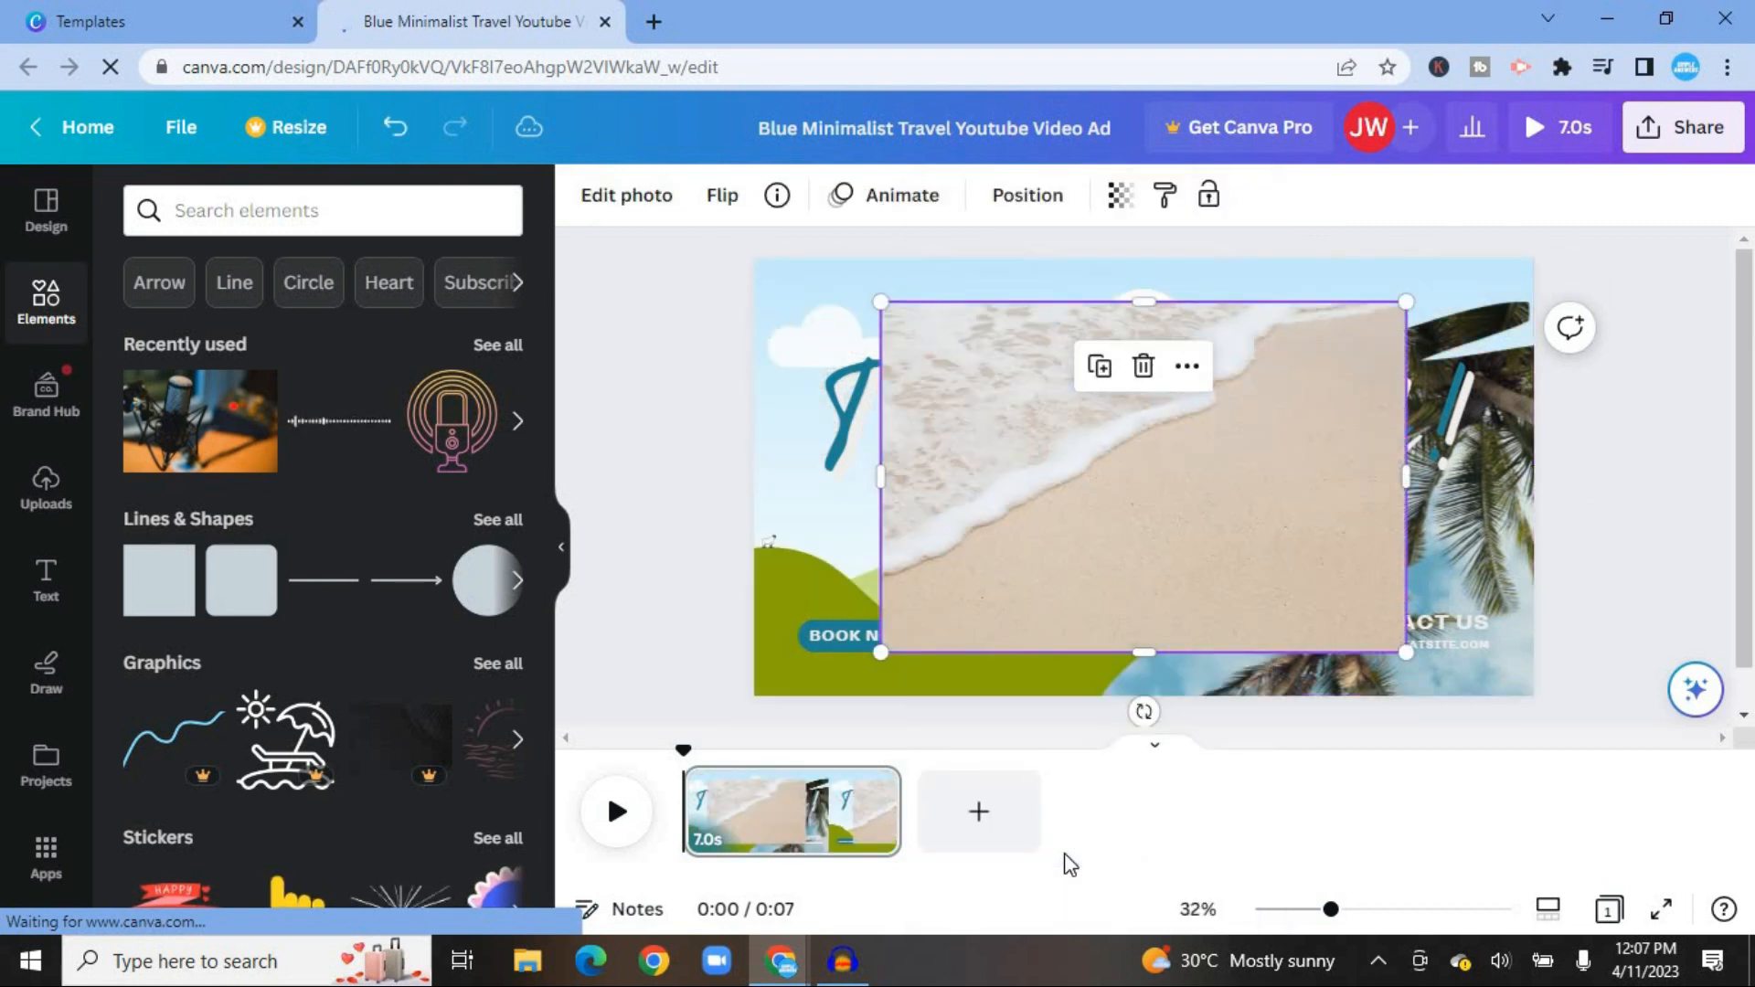
pyautogui.click(1142, 367)
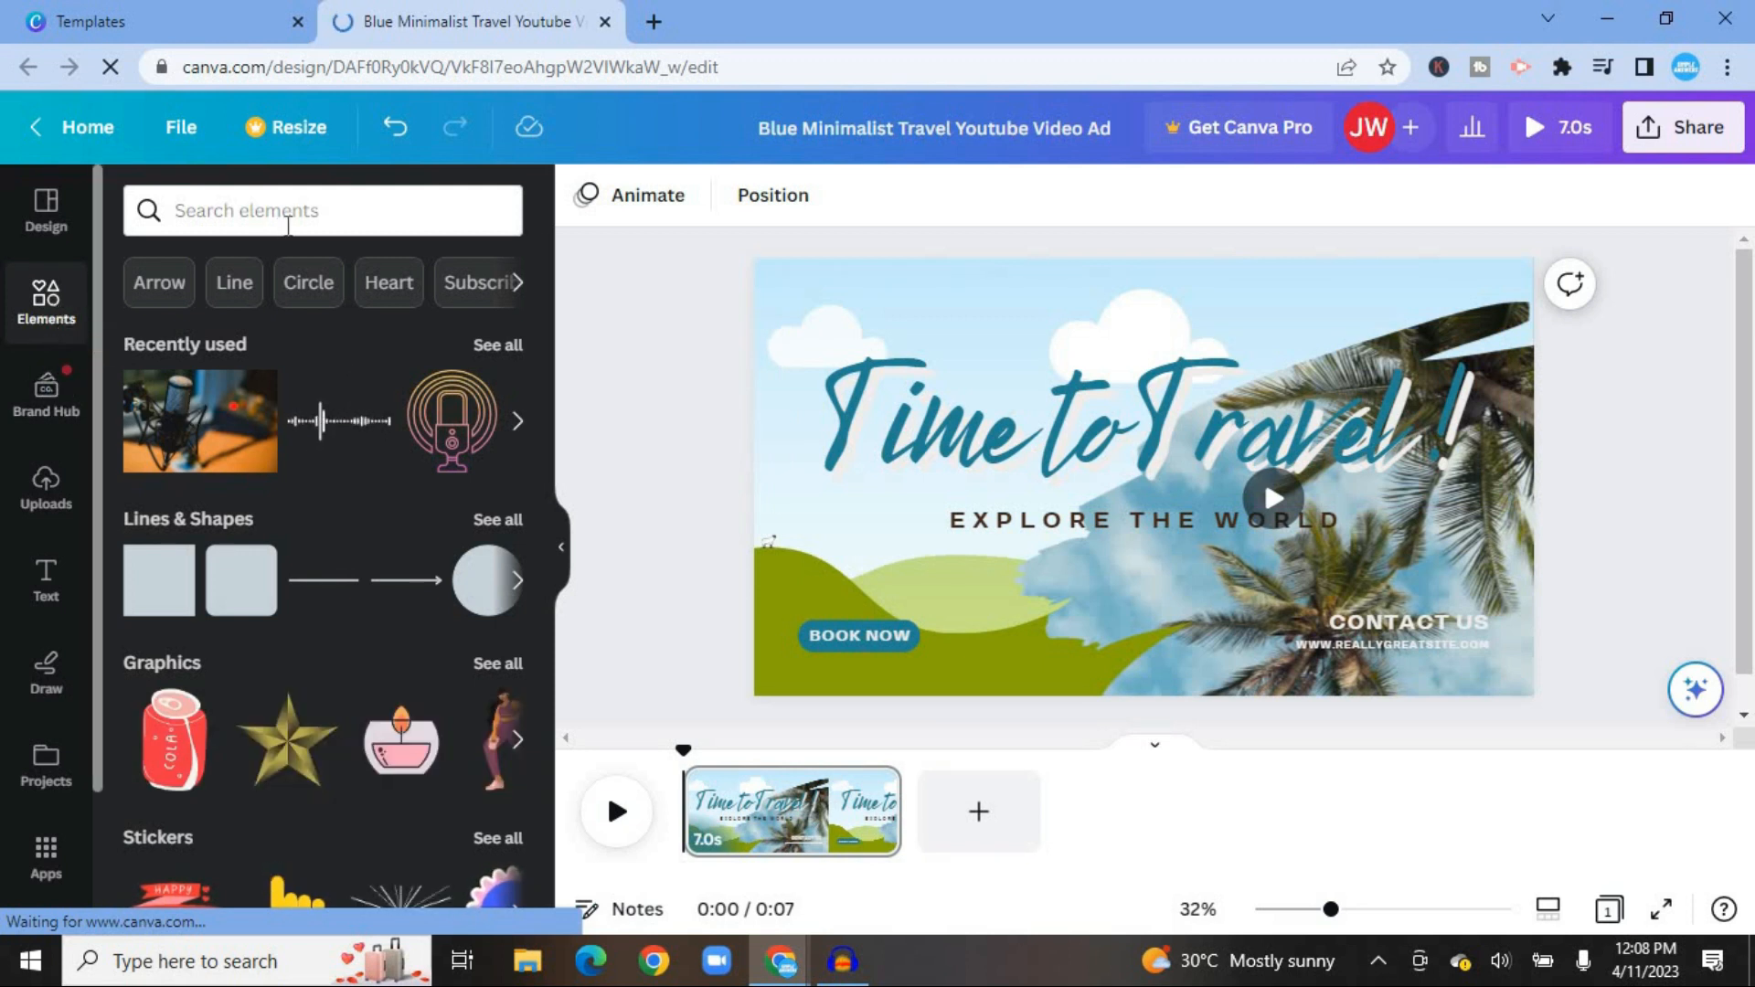
# - Search the elements for "beach" and fill the empty background frame with the first photo of a beach under blue sky
pyautogui.click(290, 210)
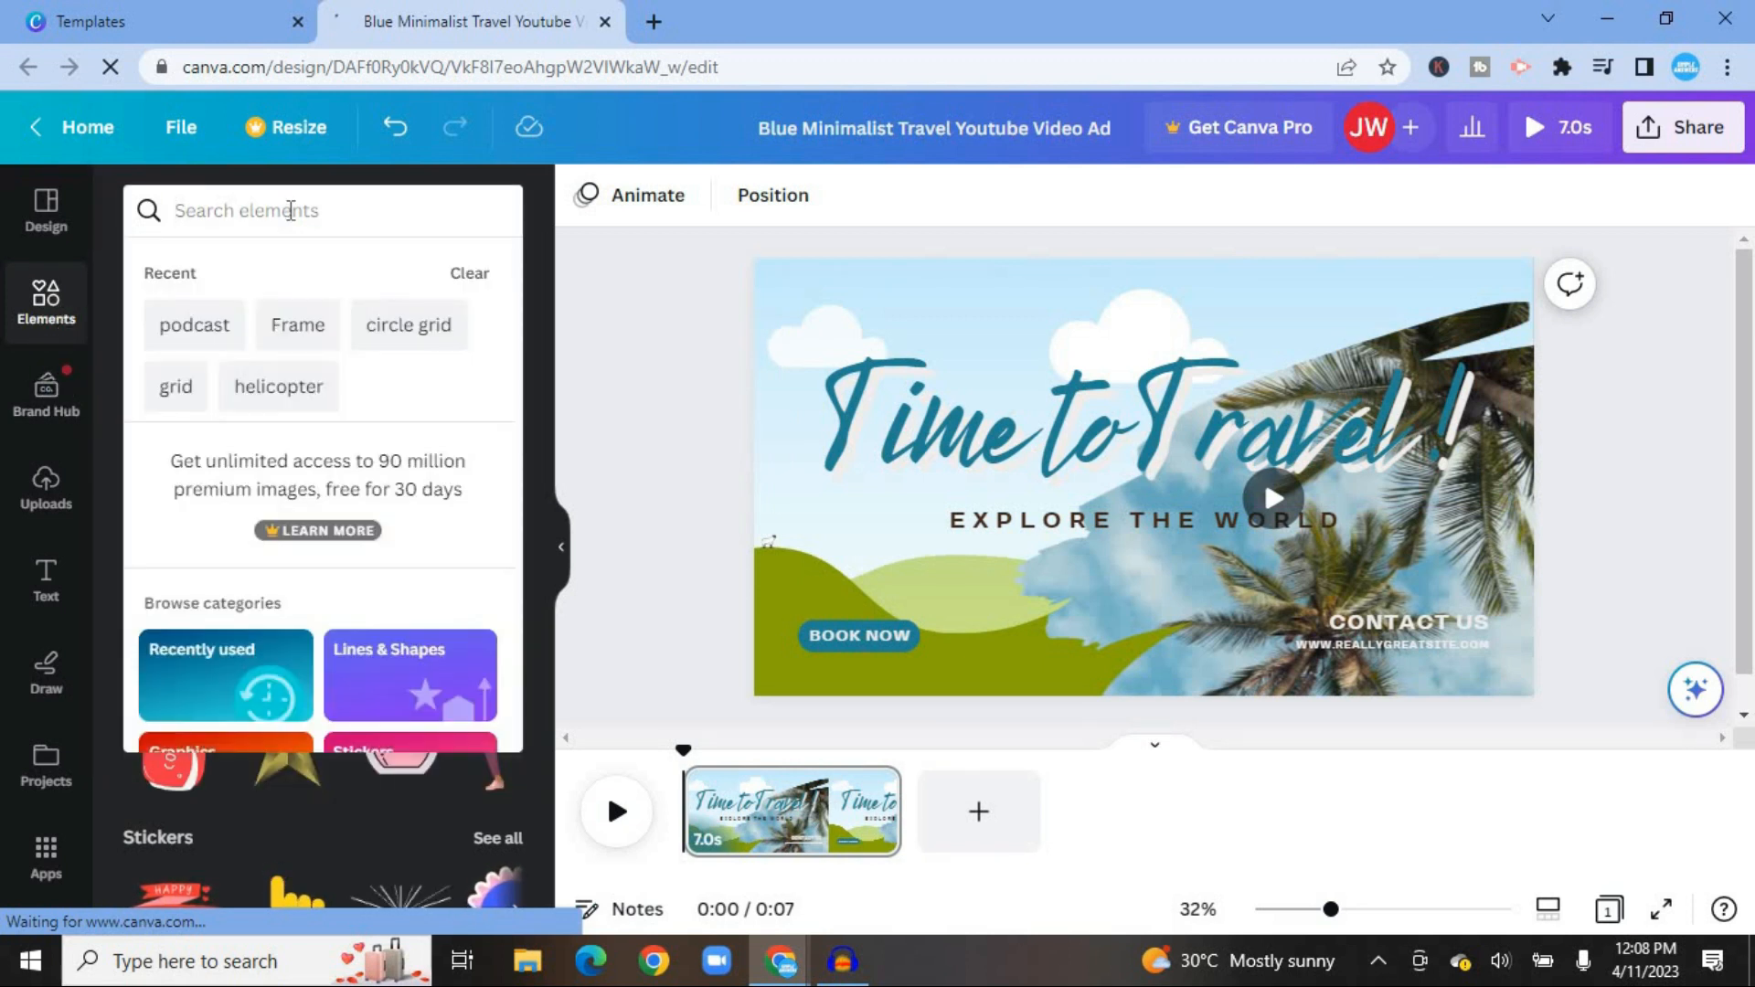
pyautogui.write('beach')
pyautogui.press('Return')
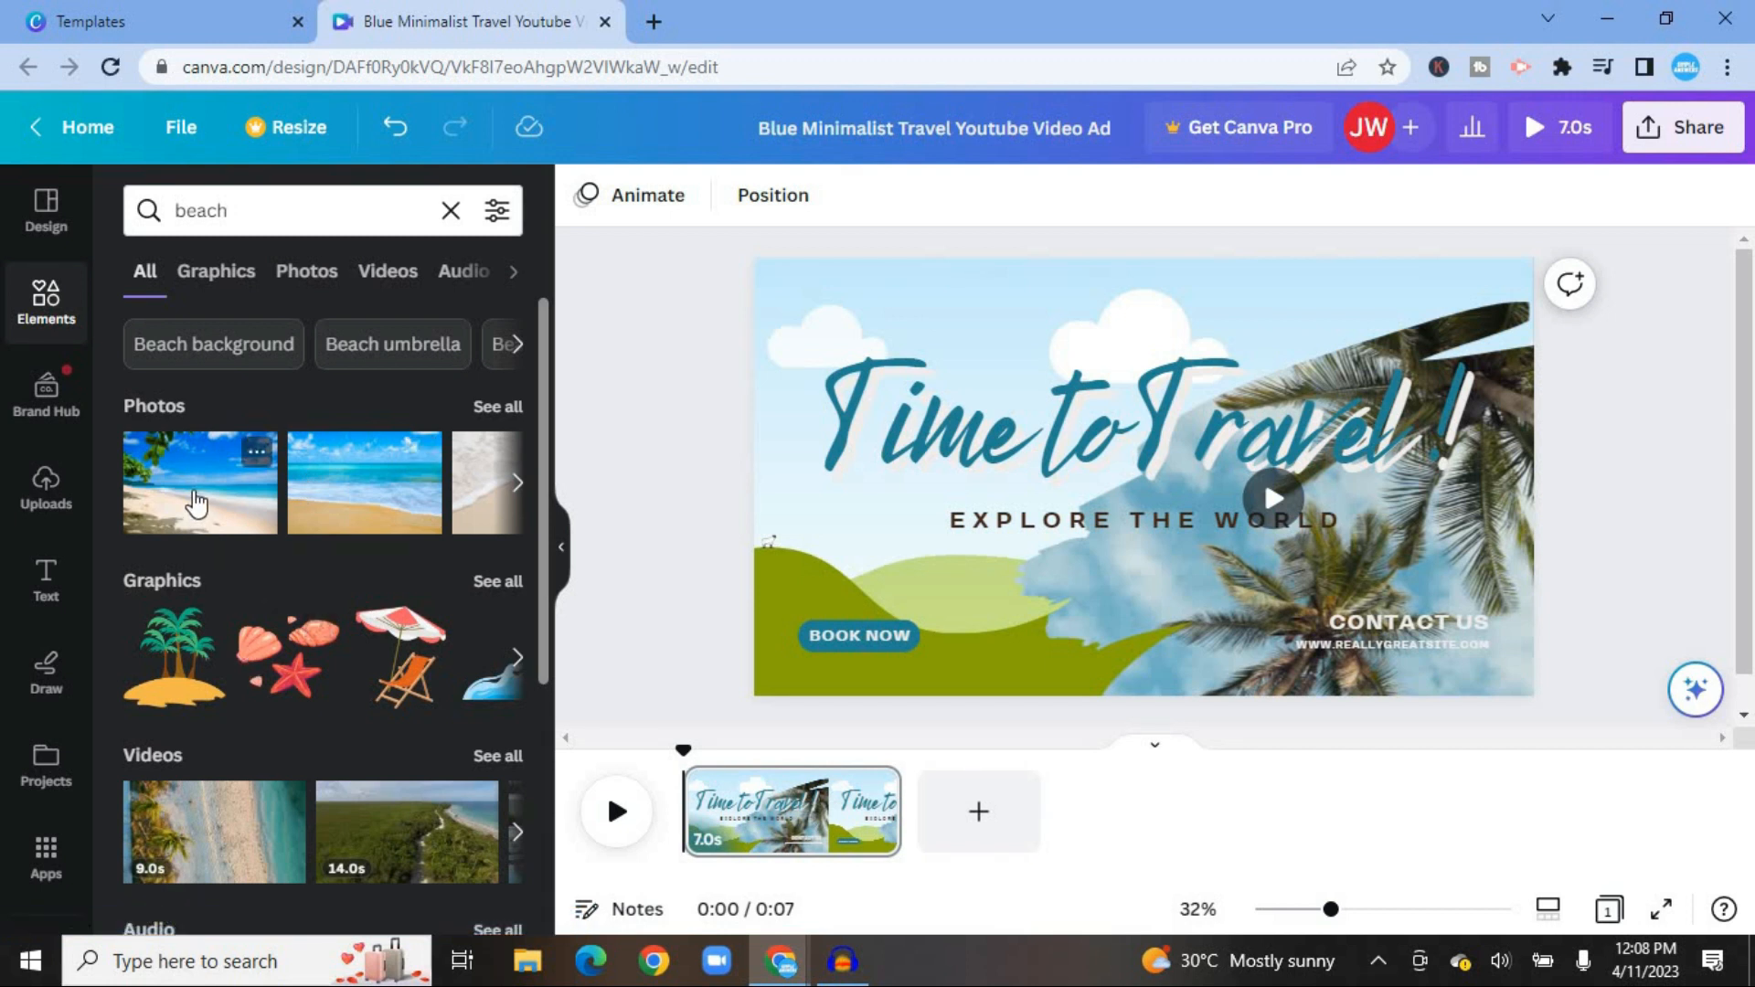
pyautogui.click(834, 306)
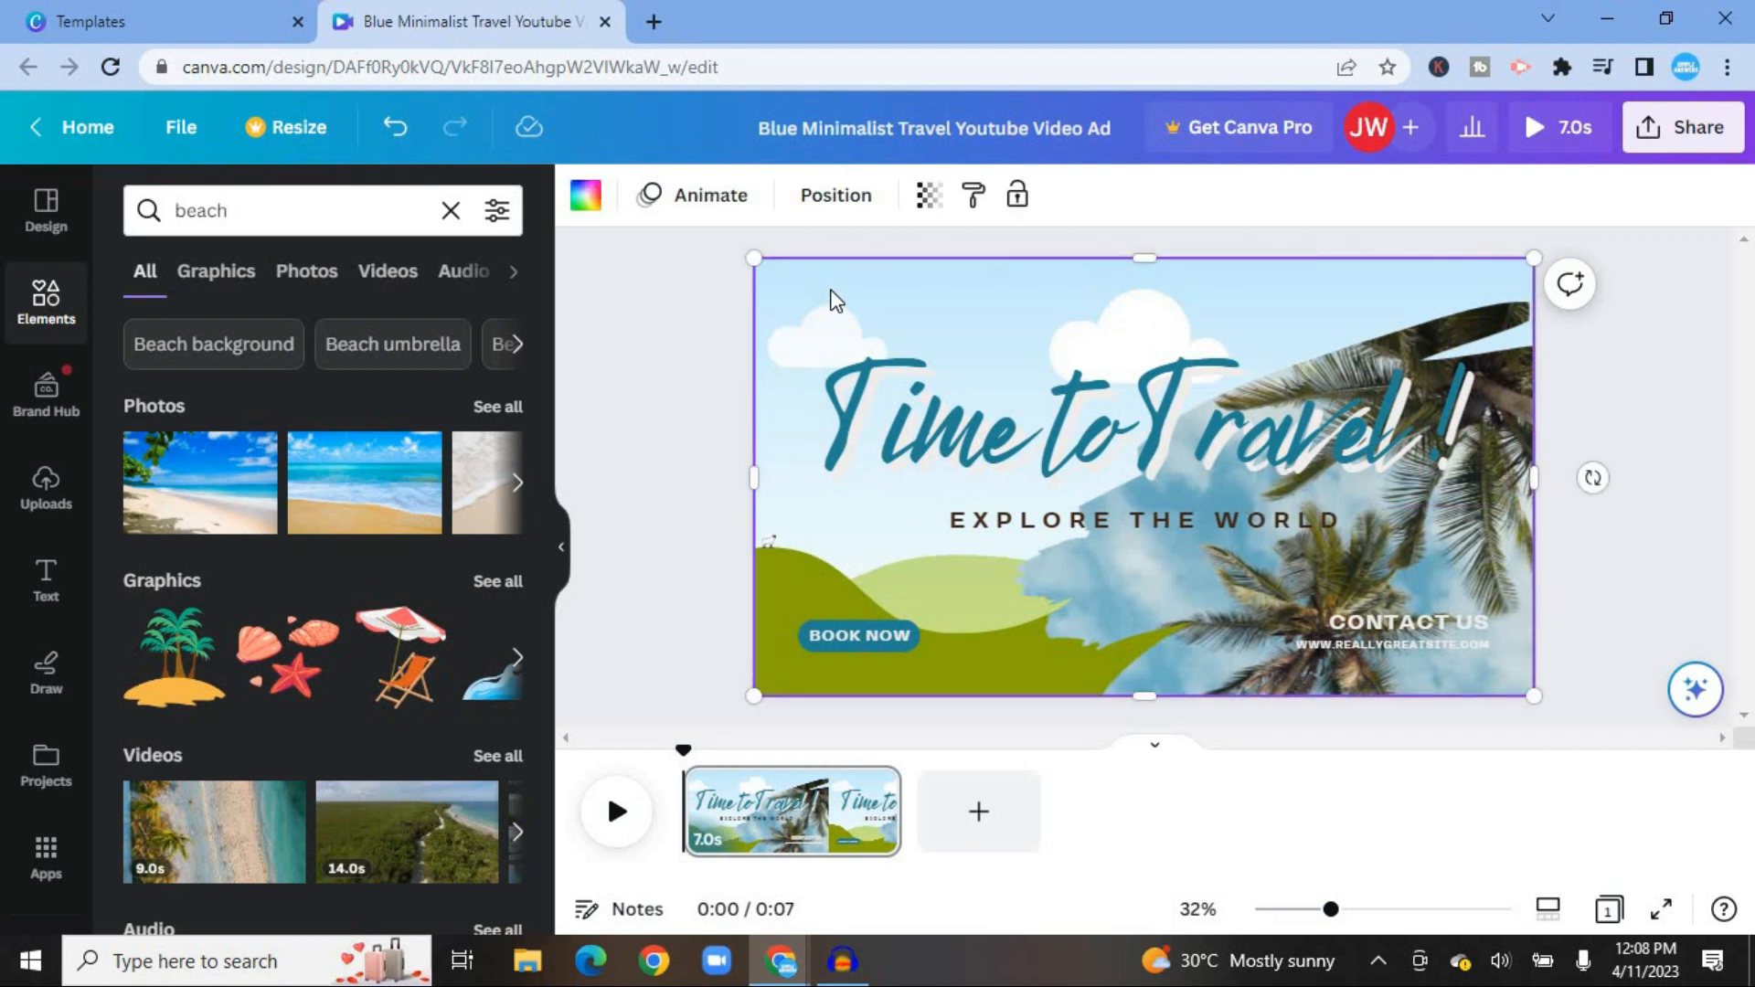
pyautogui.press('Escape')
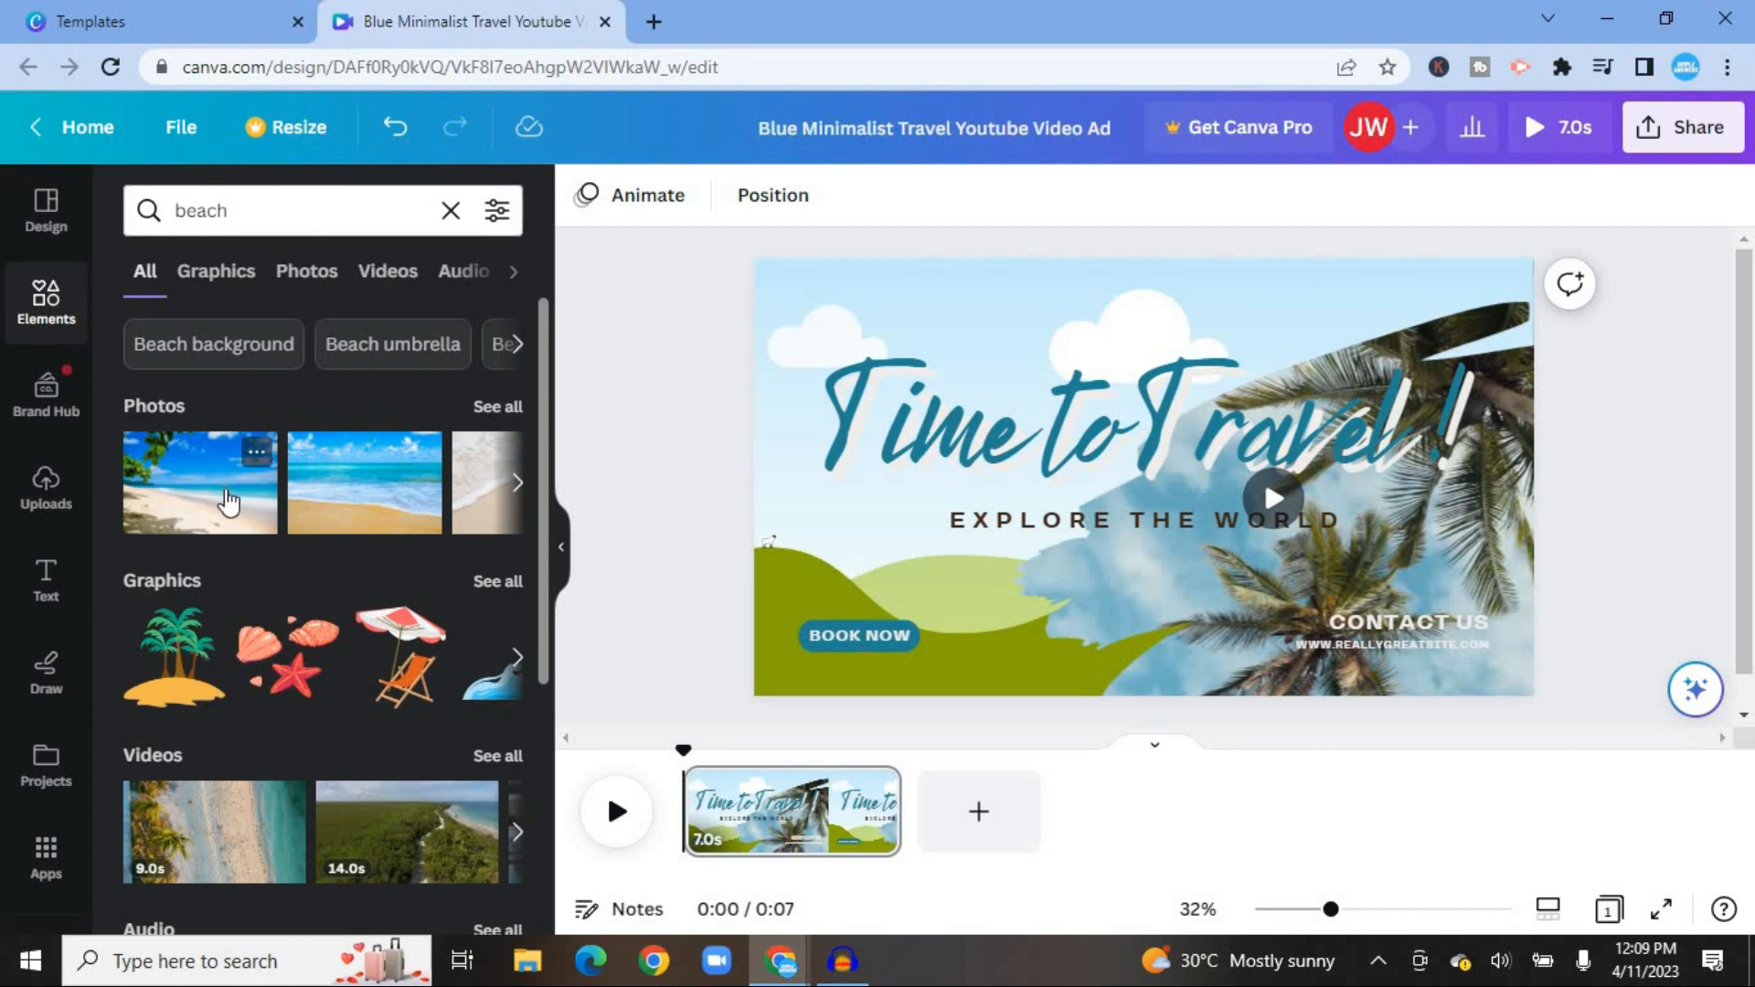
pyautogui.moveTo(228, 501); pyautogui.dragTo(795, 301)
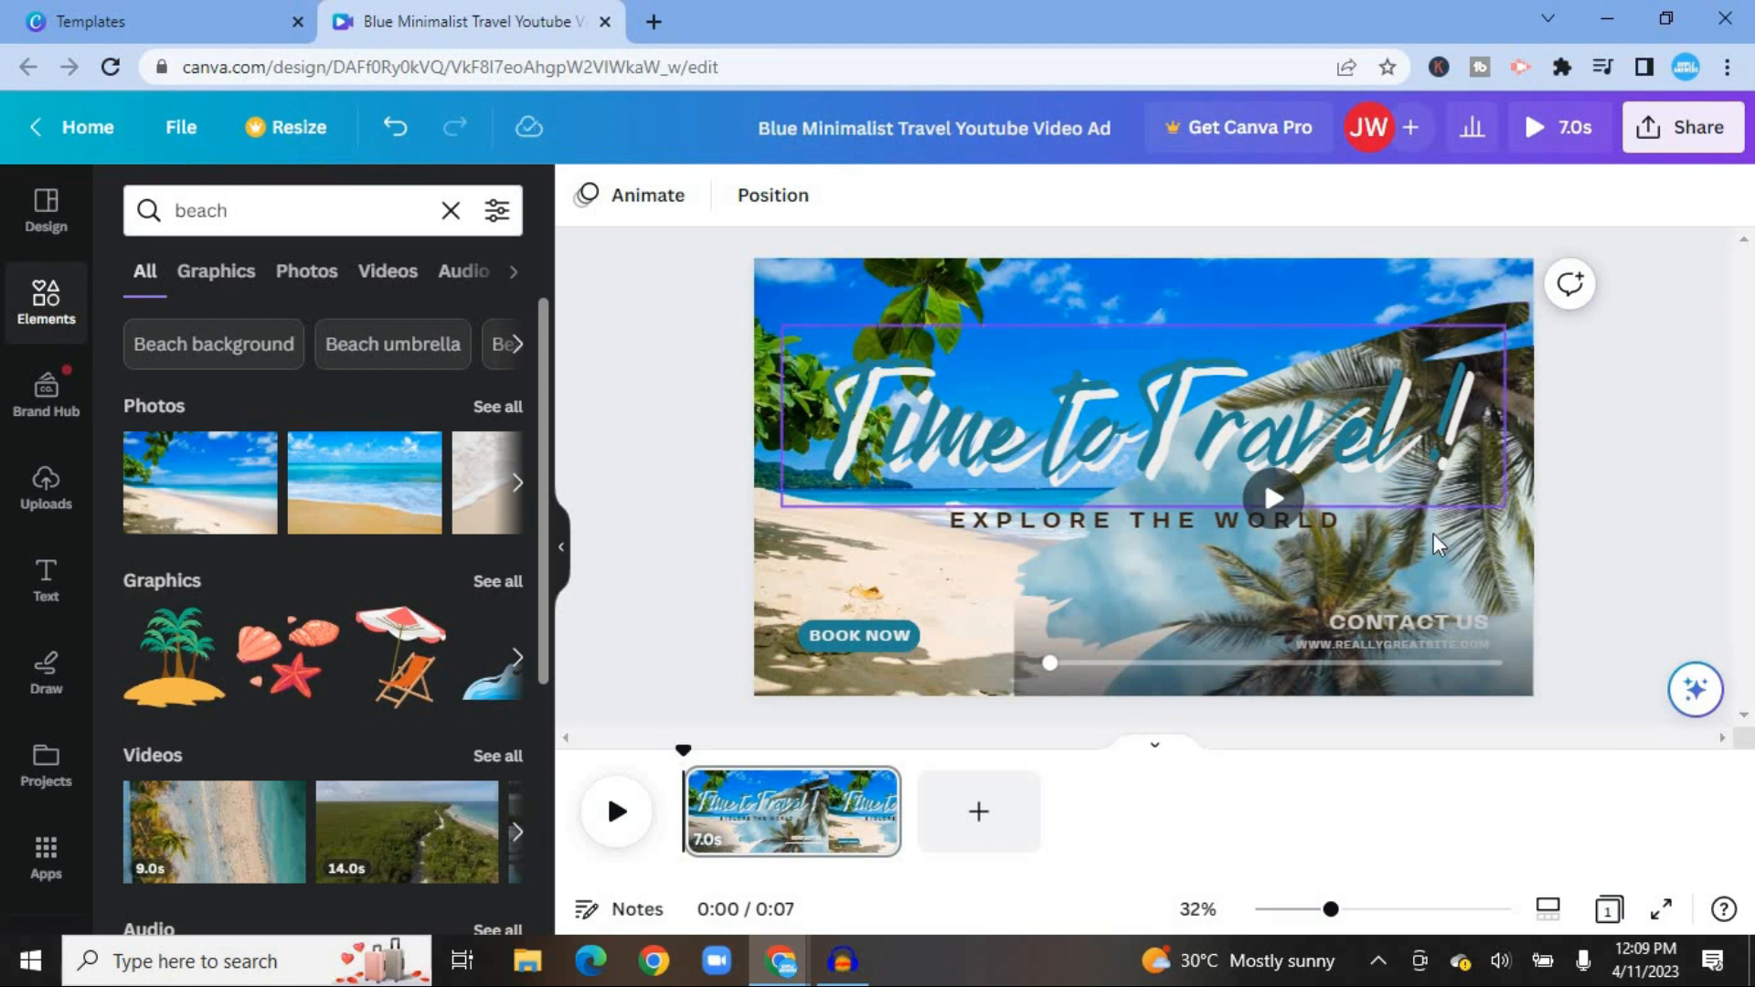
# - Delete the palm tree video from the frame on the right half of the design, keeping the empty frame
pyautogui.click(1461, 578)
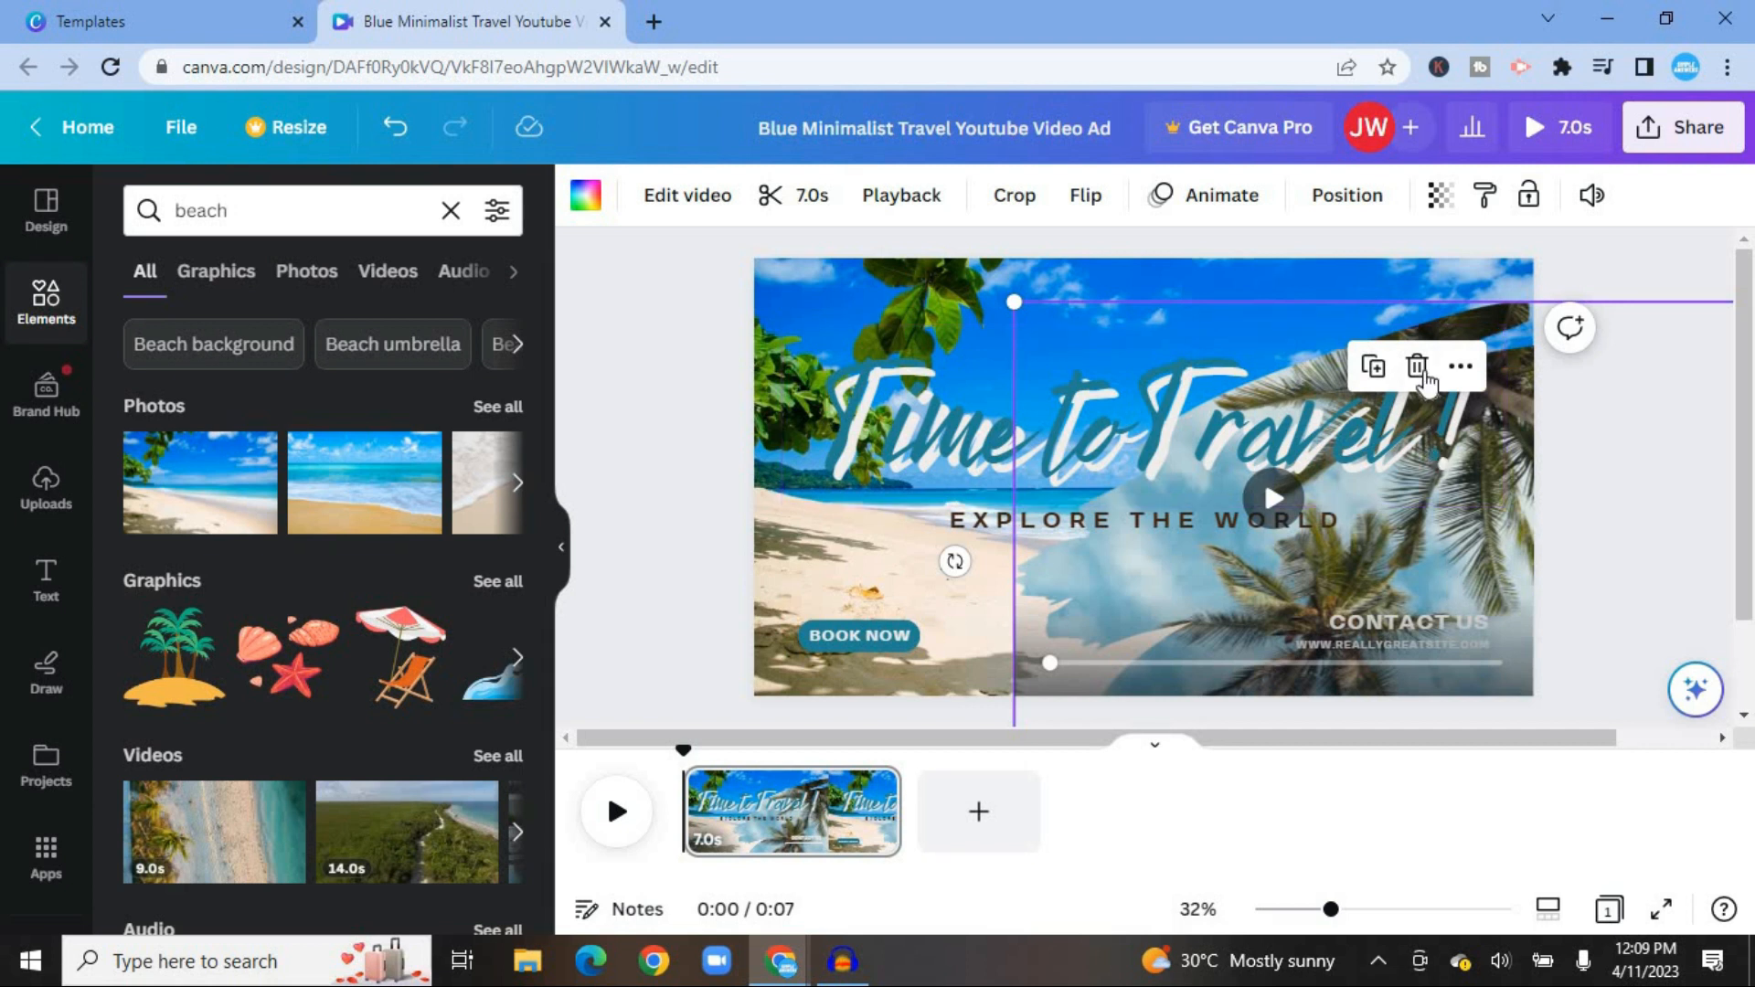
pyautogui.click(1423, 373)
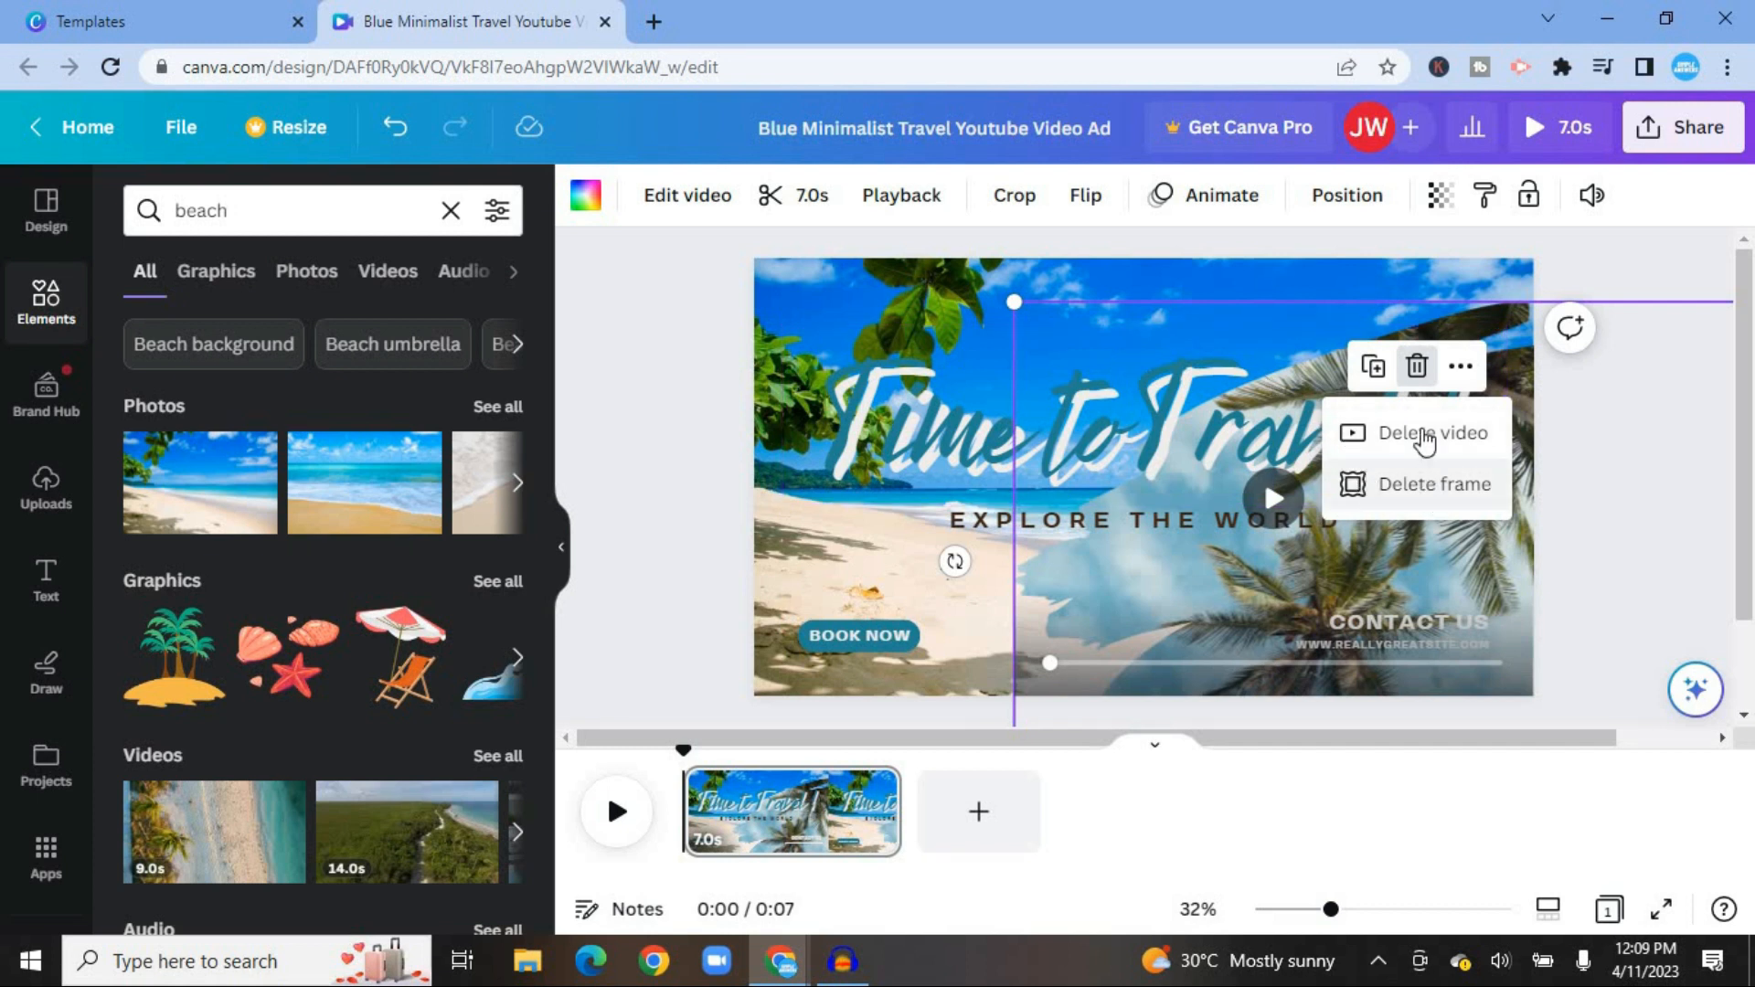
pyautogui.click(1428, 437)
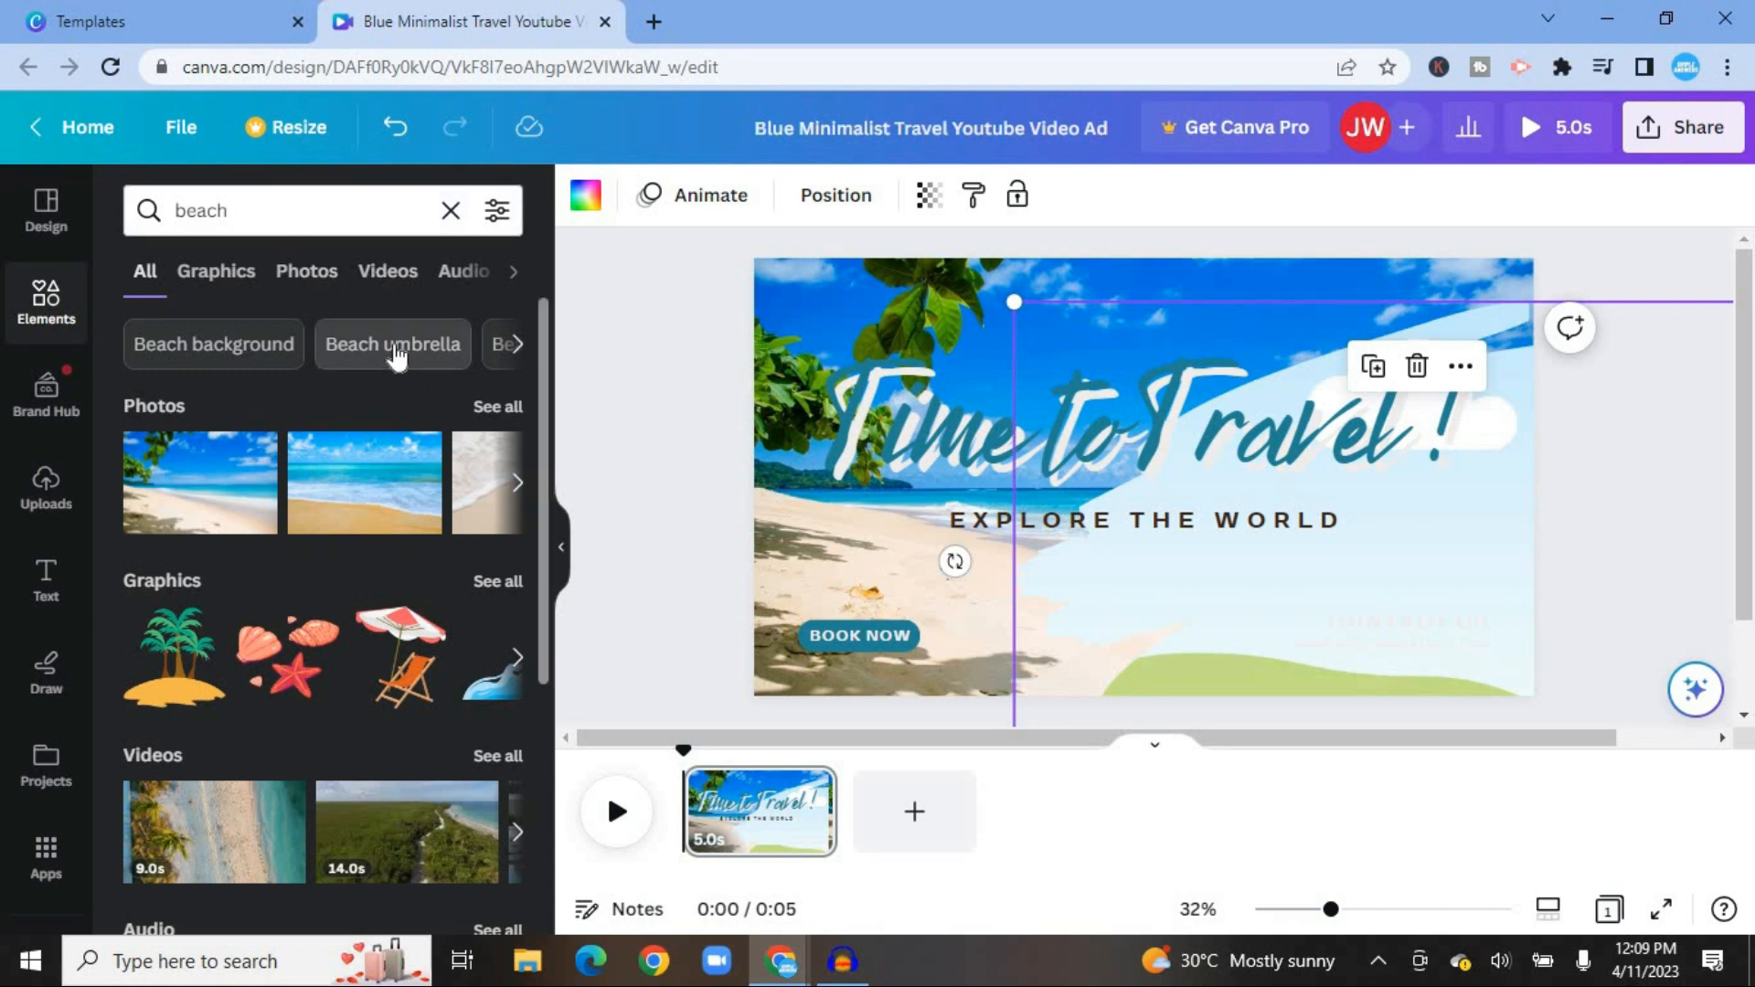
# - Search the graphics for "Beach umbrella" and fill the empty frame with the beach chair and parasol illustration
pyautogui.click(396, 354)
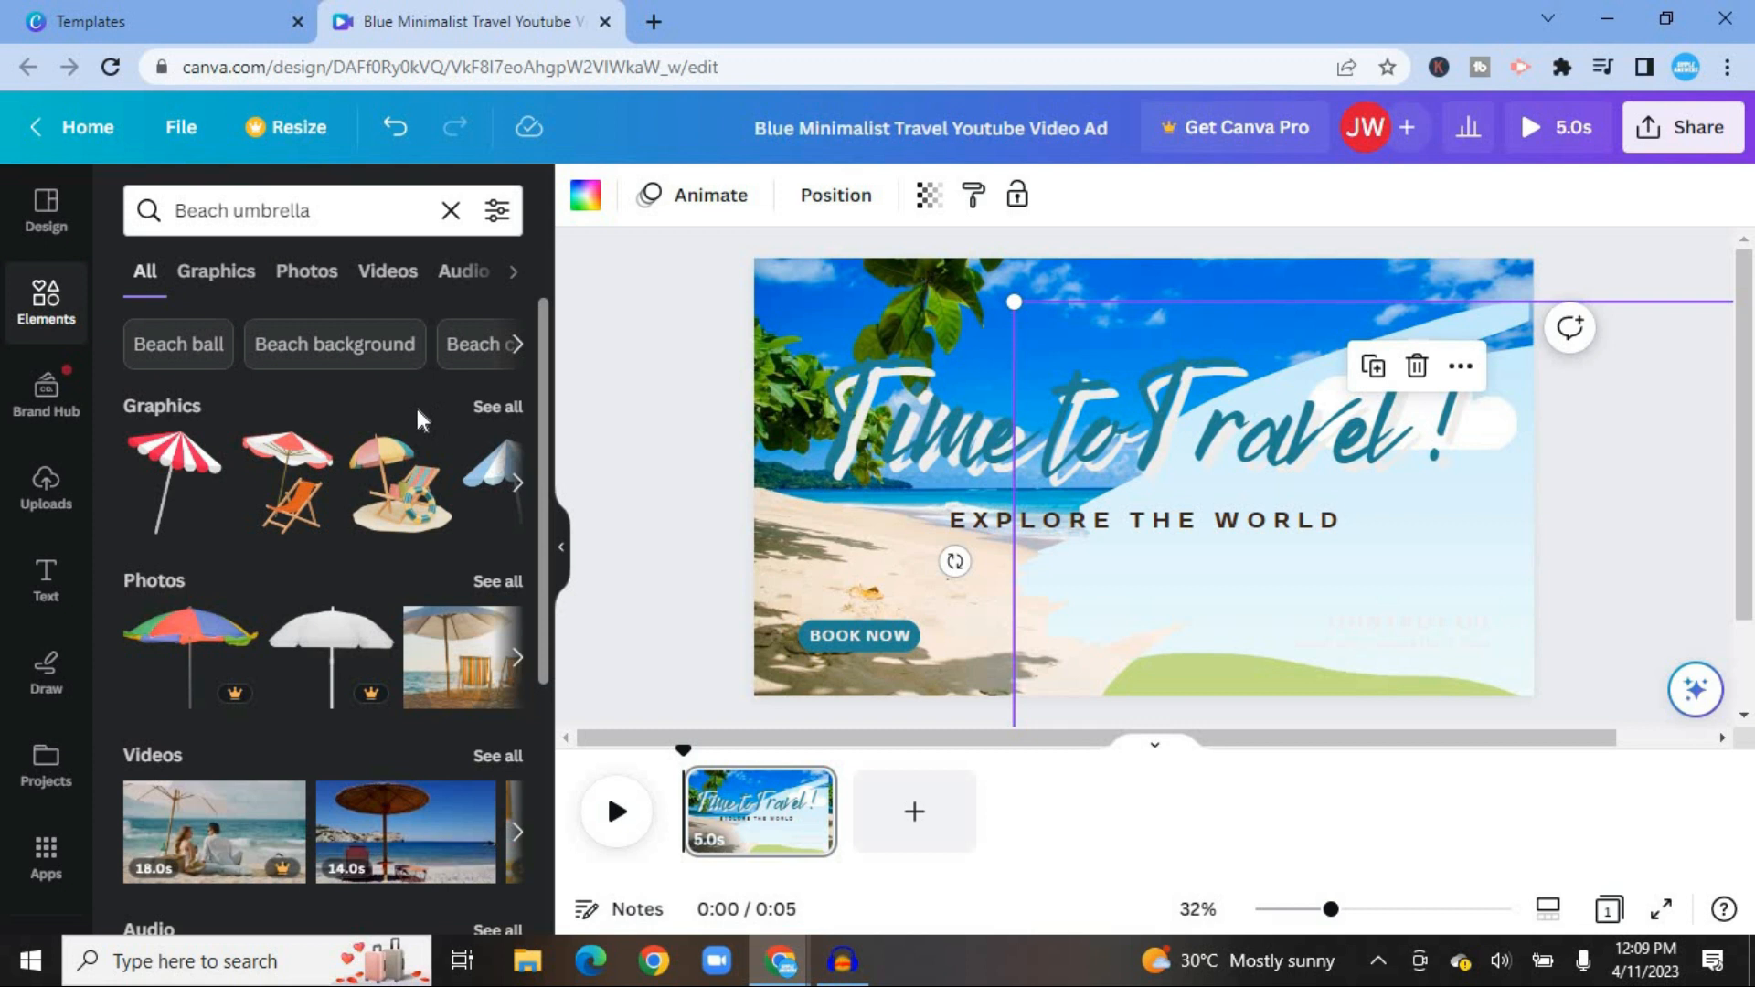
pyautogui.click(491, 407)
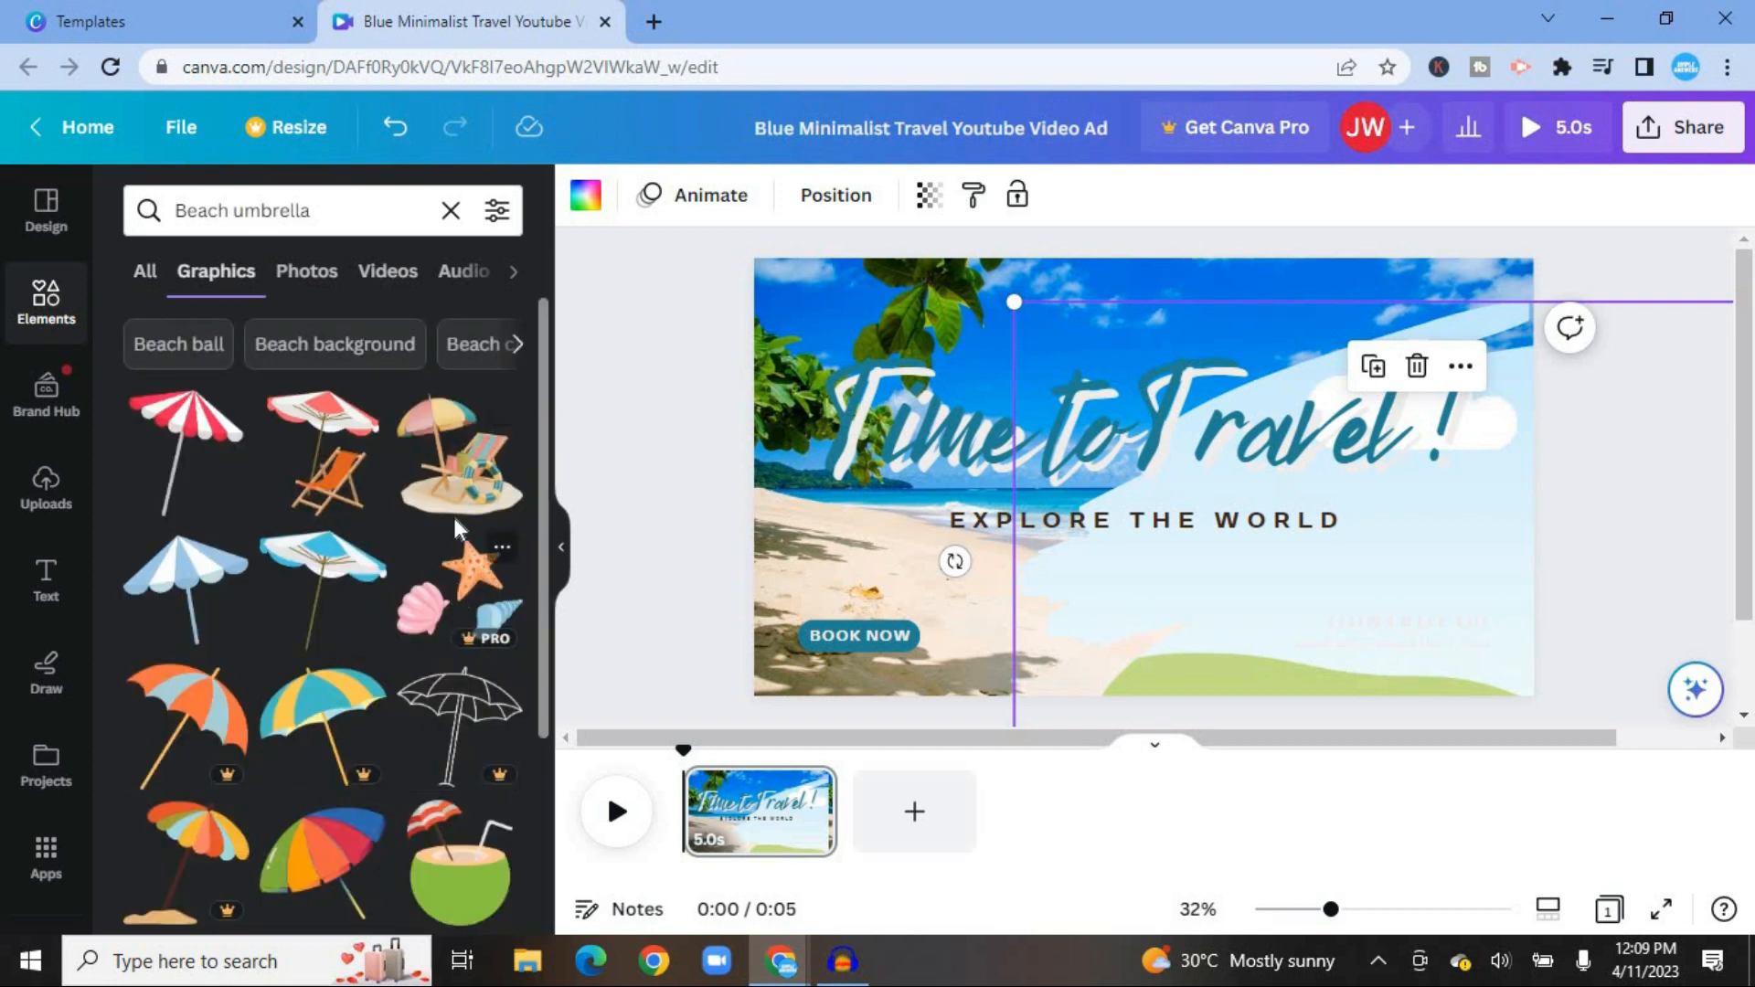
pyautogui.moveTo(461, 498); pyautogui.dragTo(1513, 585)
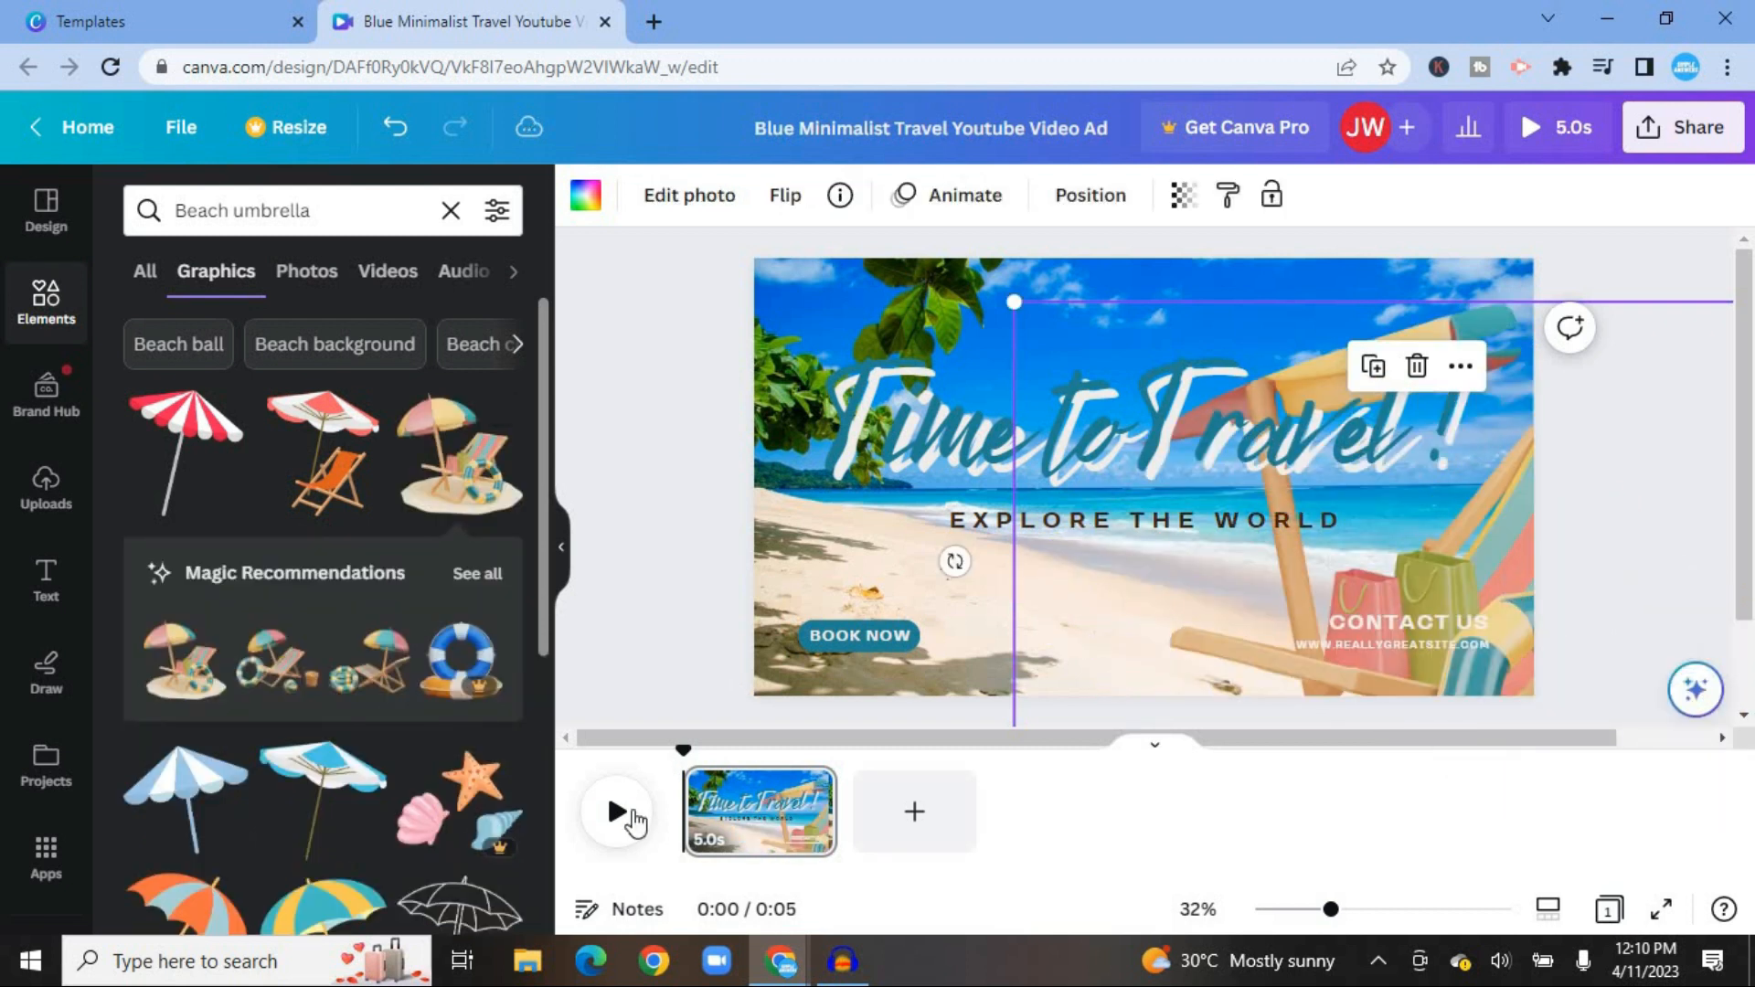
# - Play the page through once and extend its duration to 11.1 seconds
pyautogui.click(618, 827)
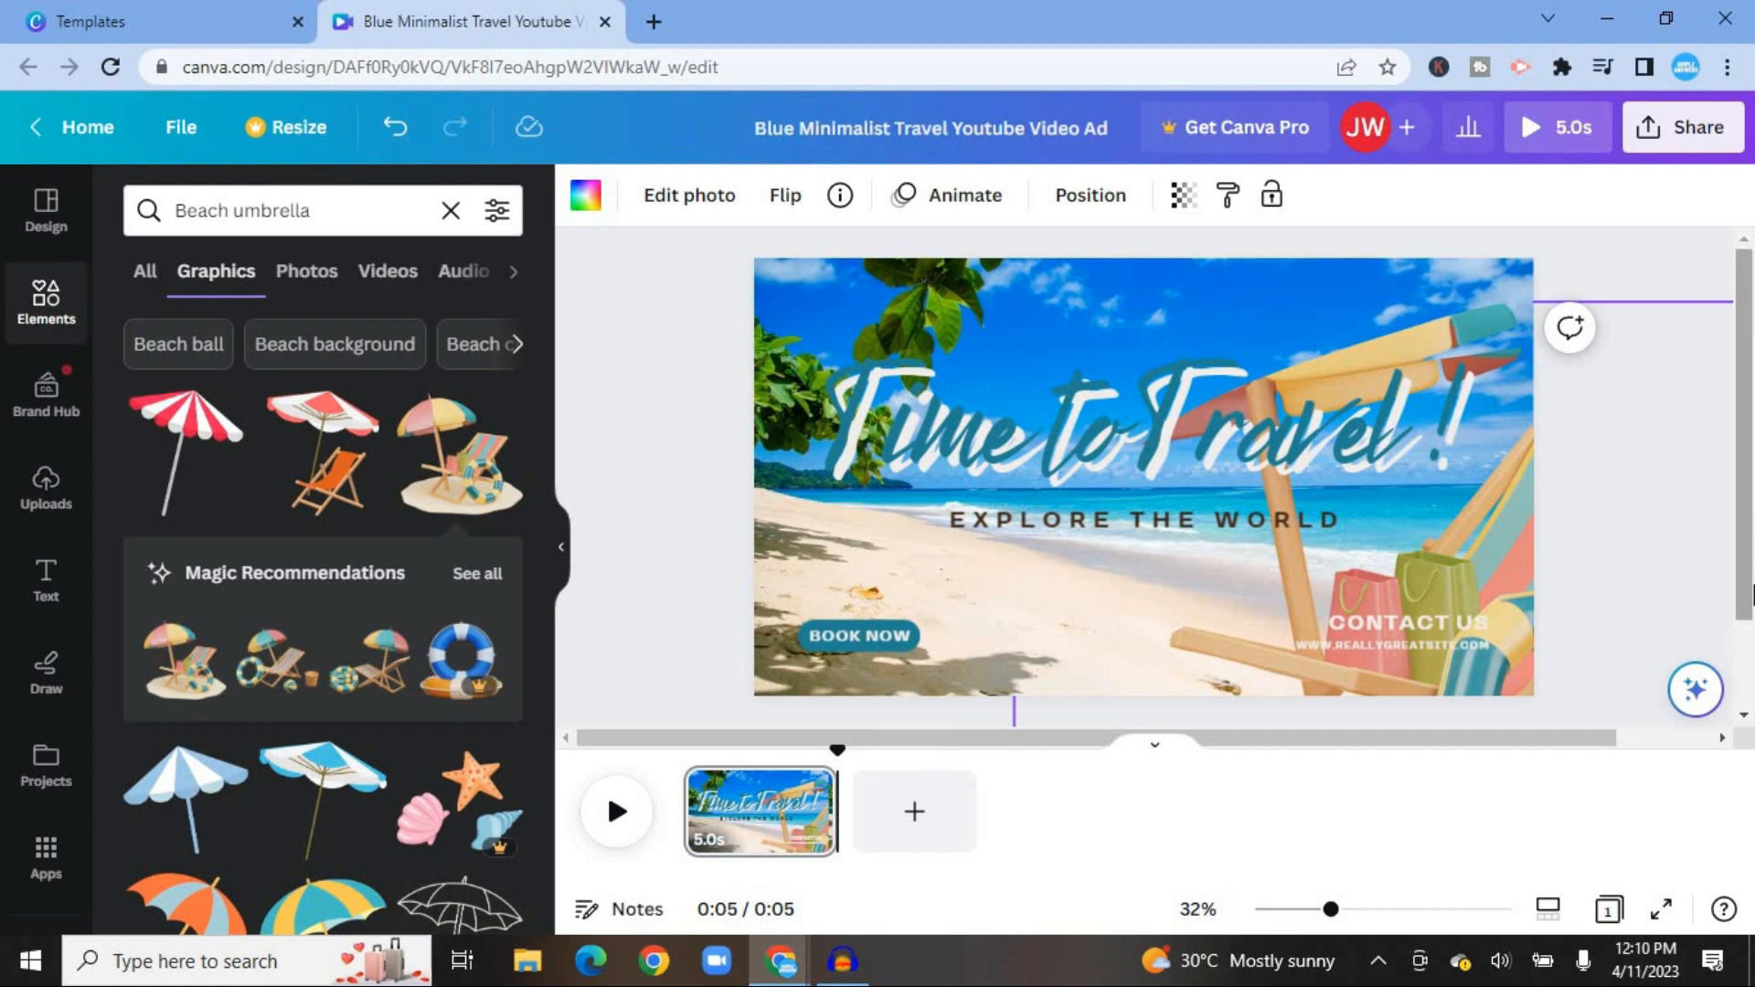
pyautogui.scroll(-2, 1751, 594)
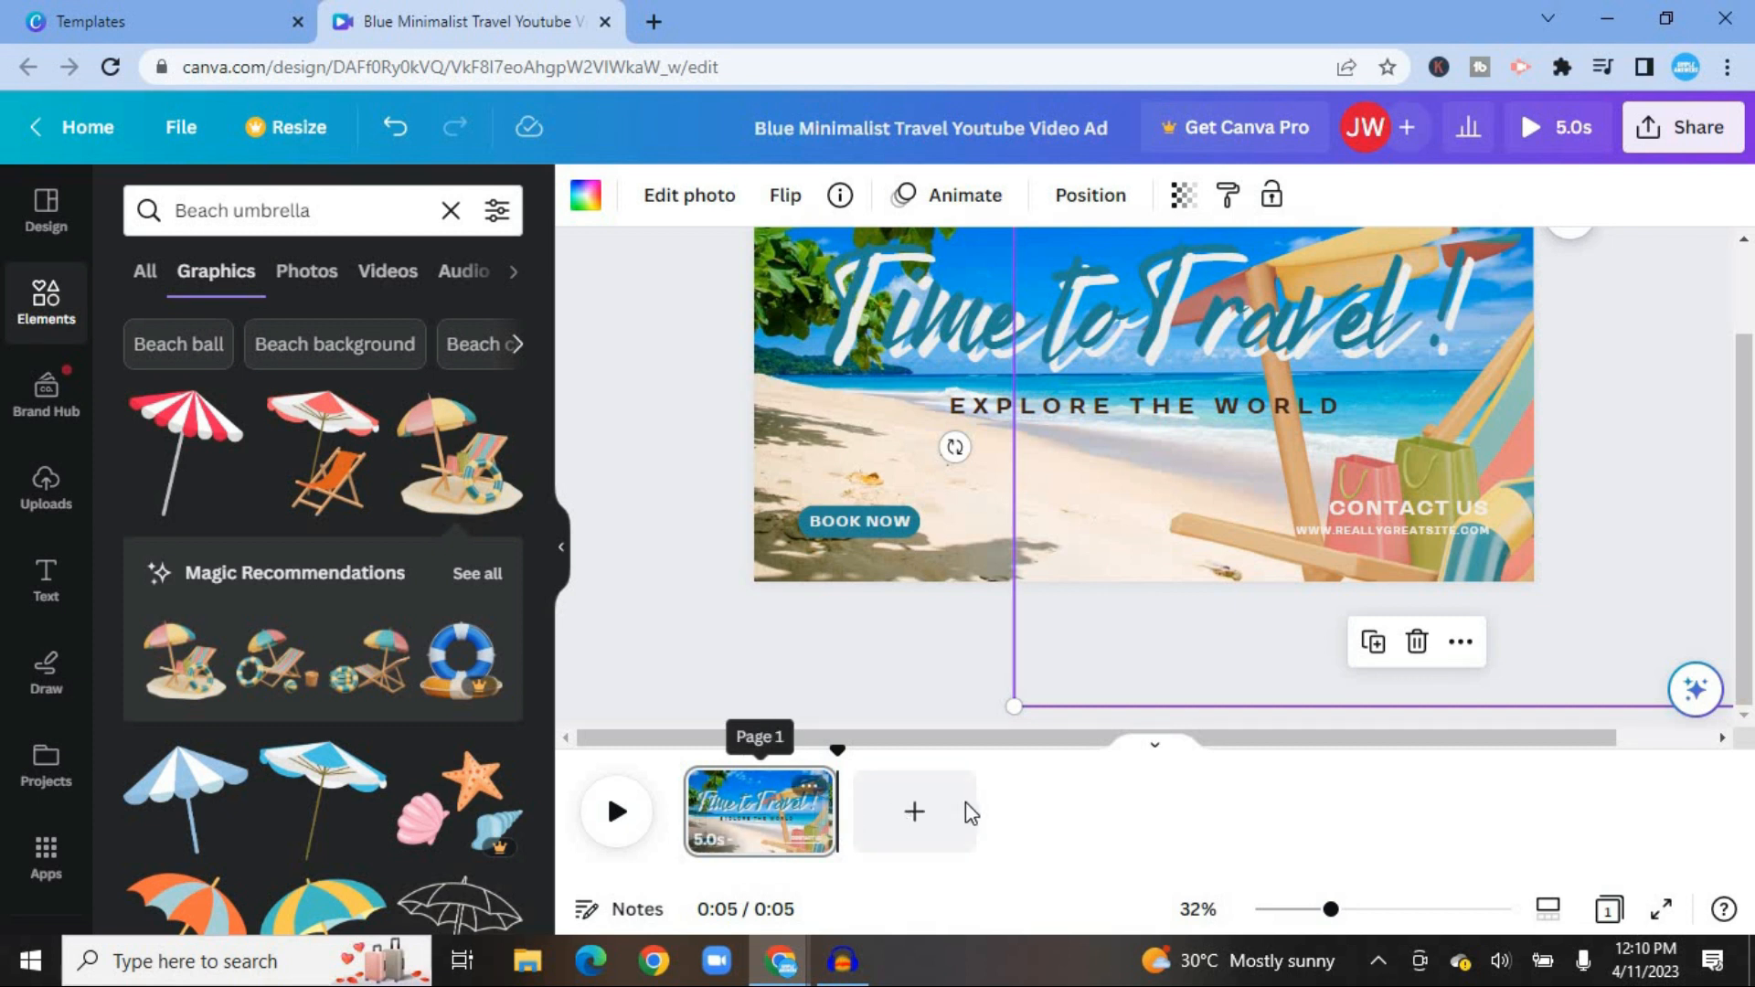
pyautogui.click(837, 813)
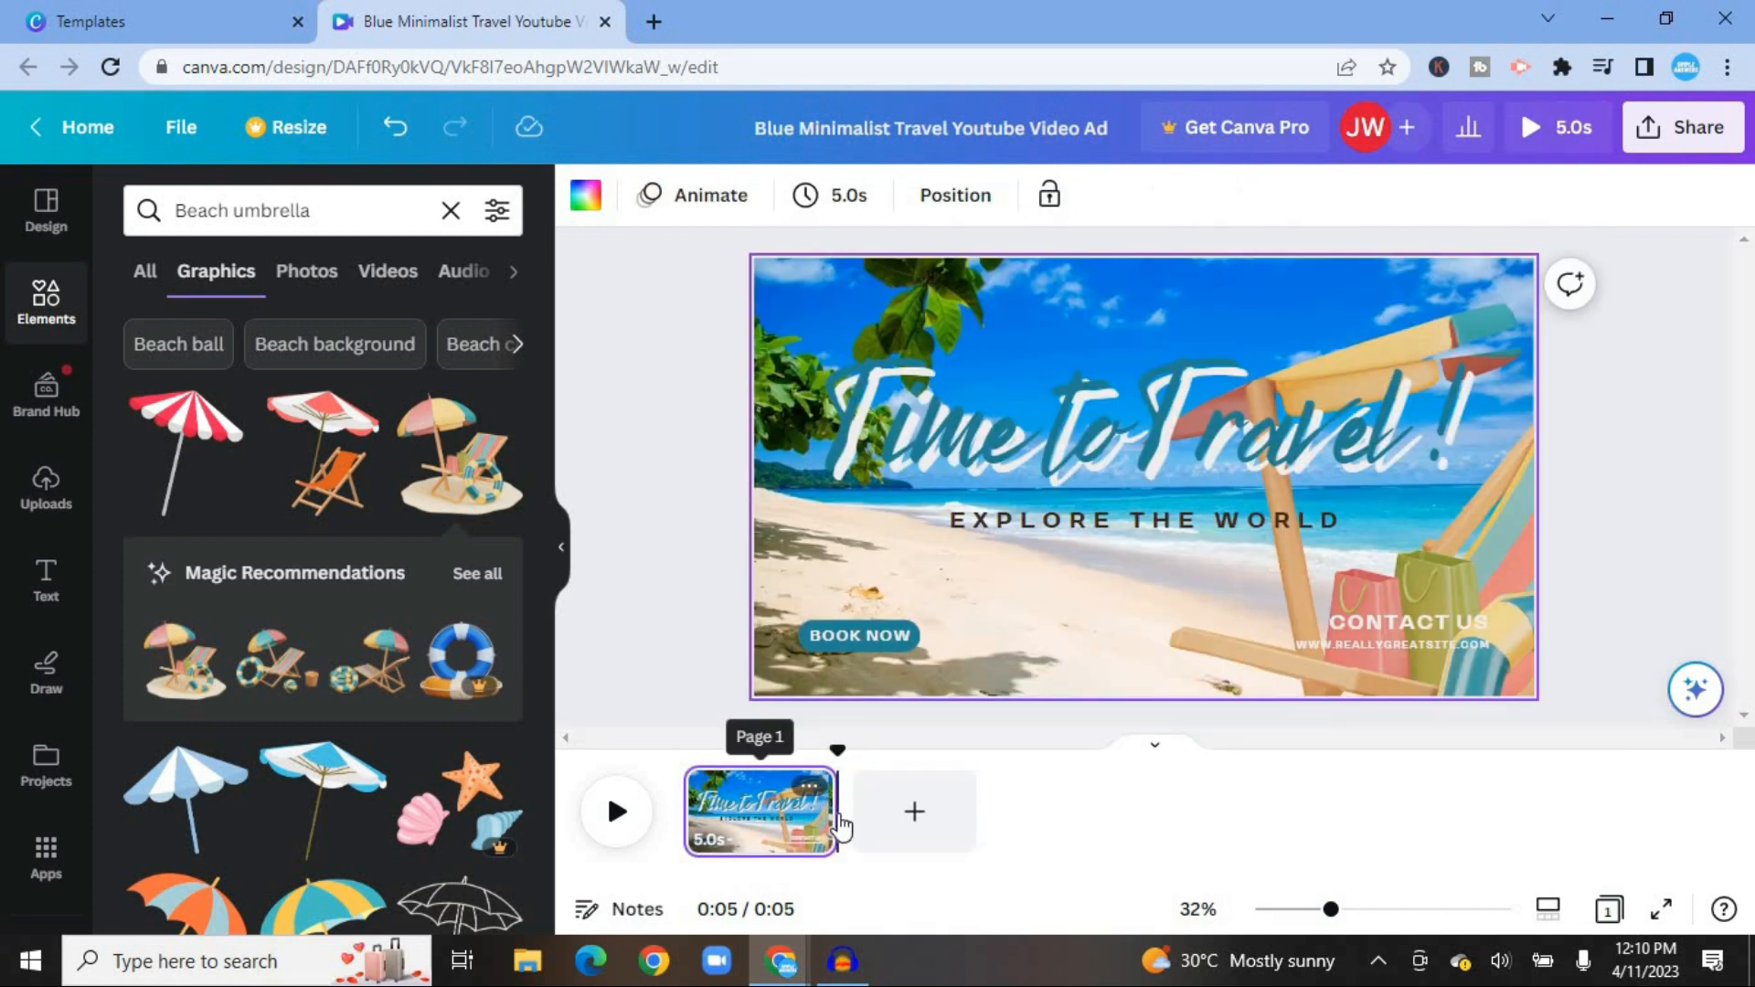
pyautogui.moveTo(838, 812); pyautogui.dragTo(1024, 805)
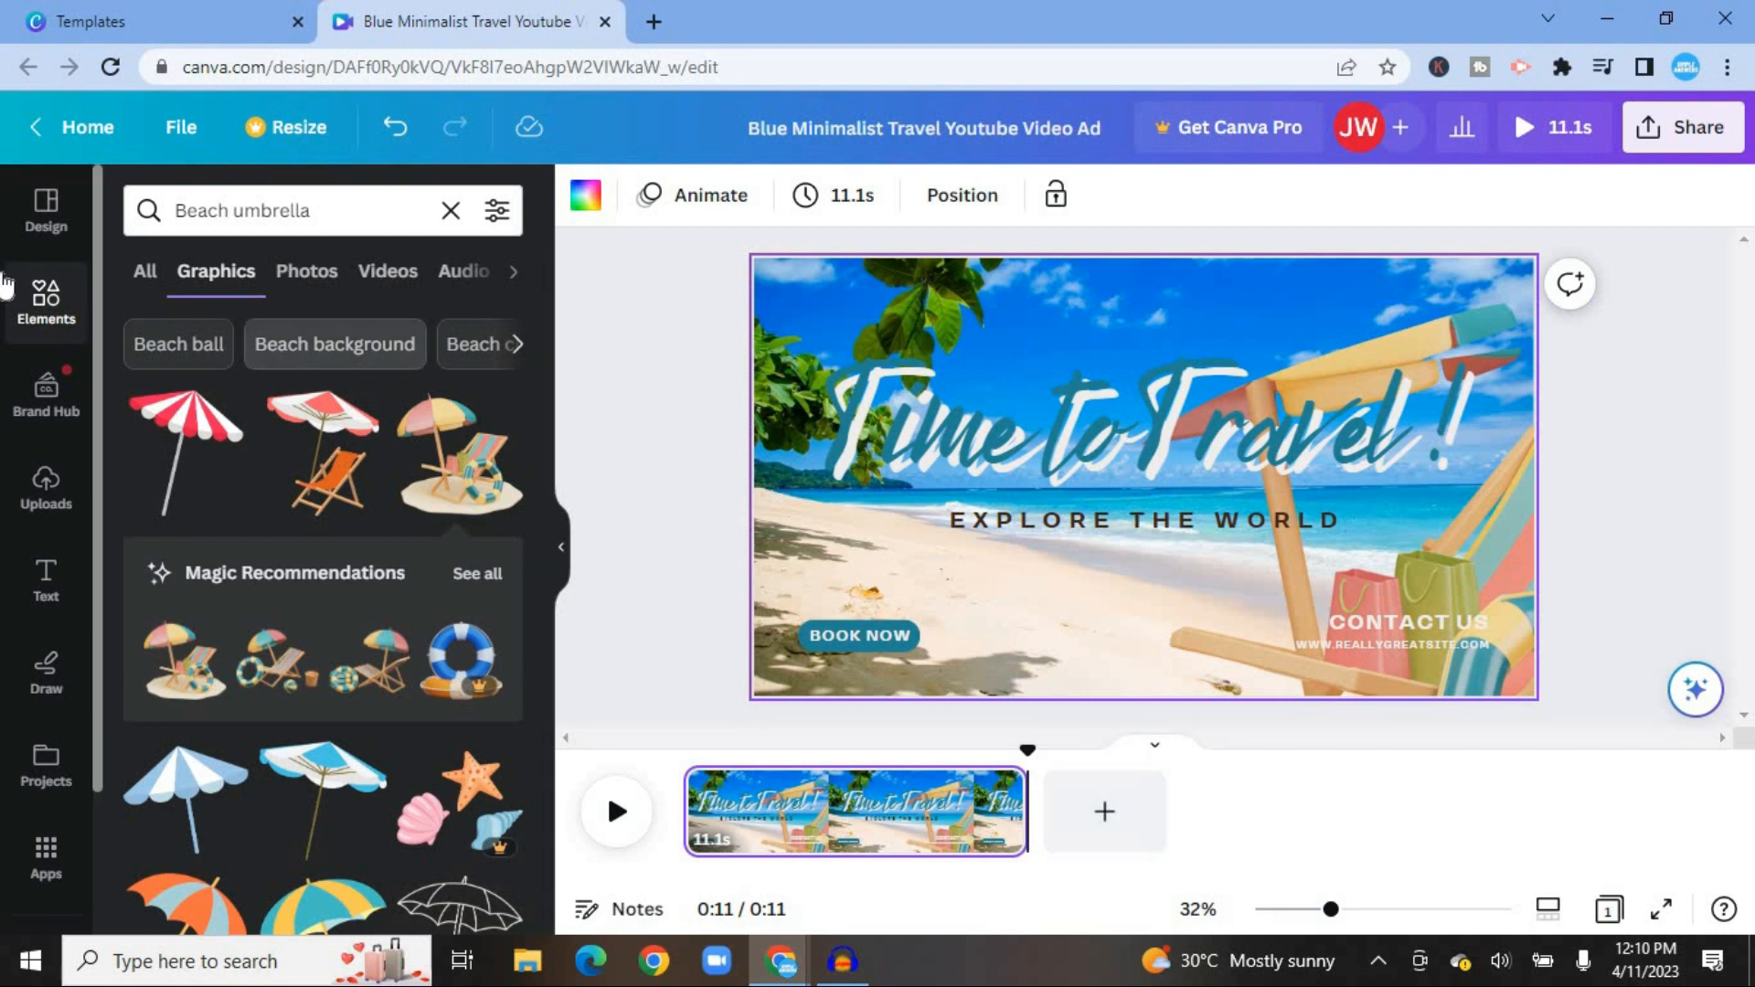
# - Search the elements for "travel video" and look over the video results
pyautogui.click(456, 218)
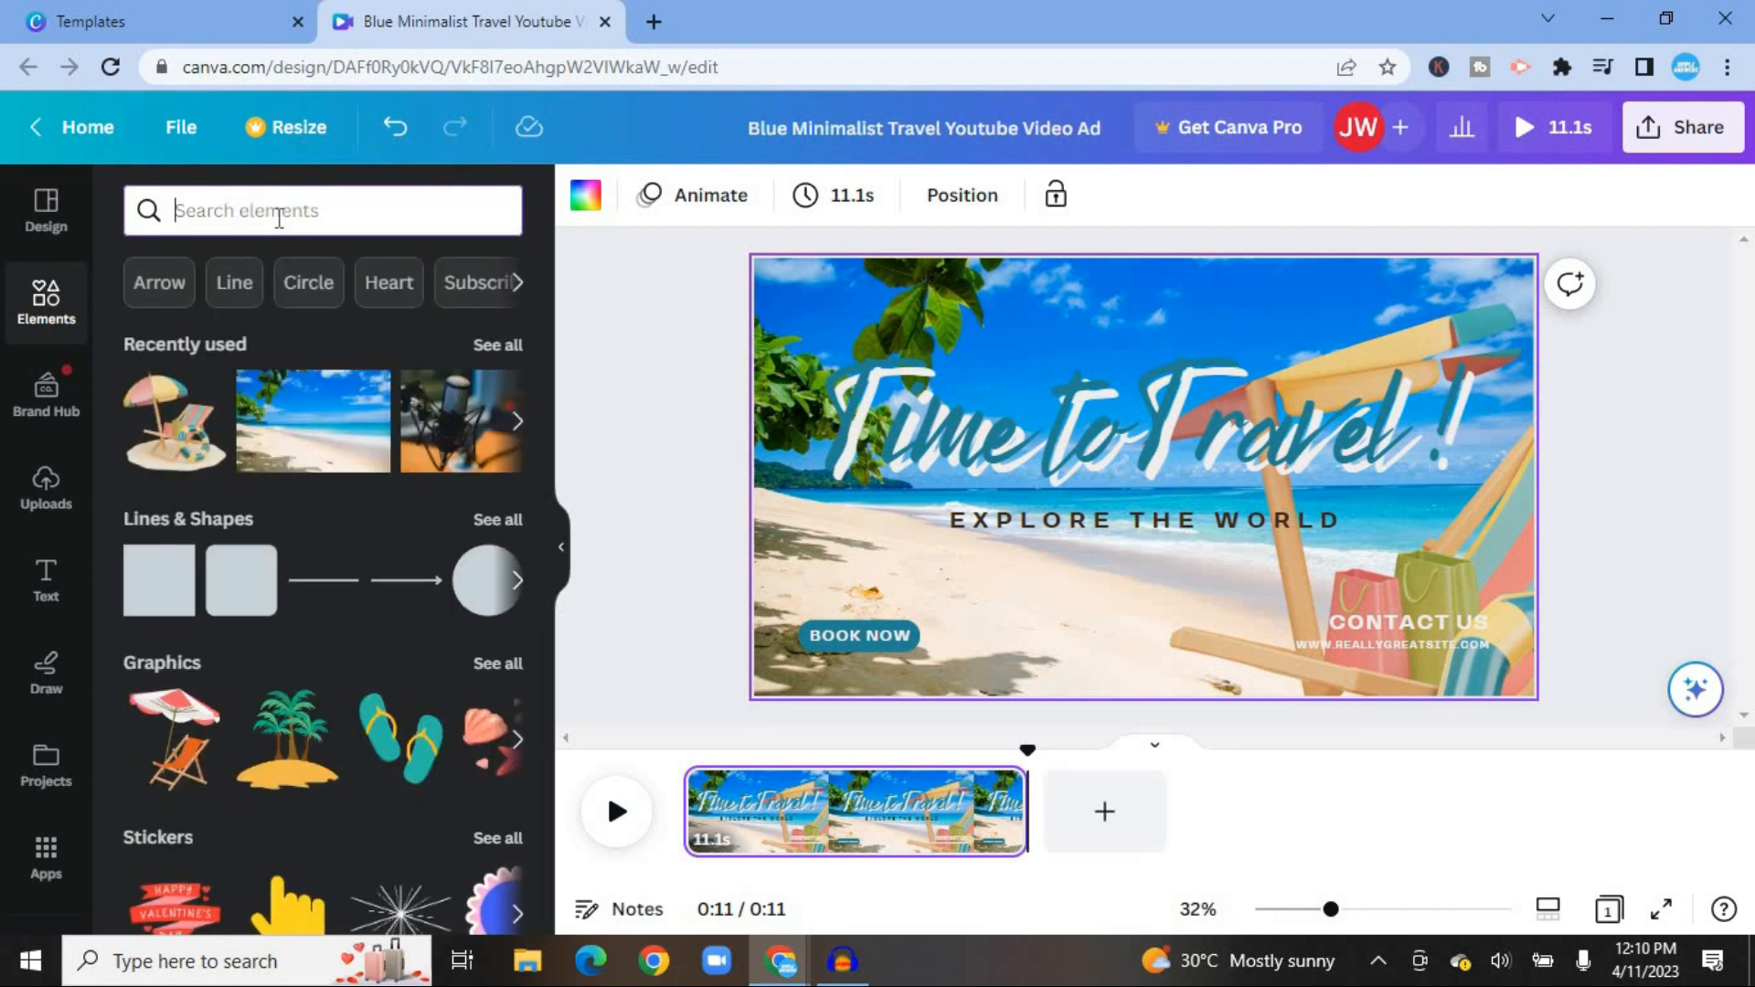
pyautogui.write('travel')
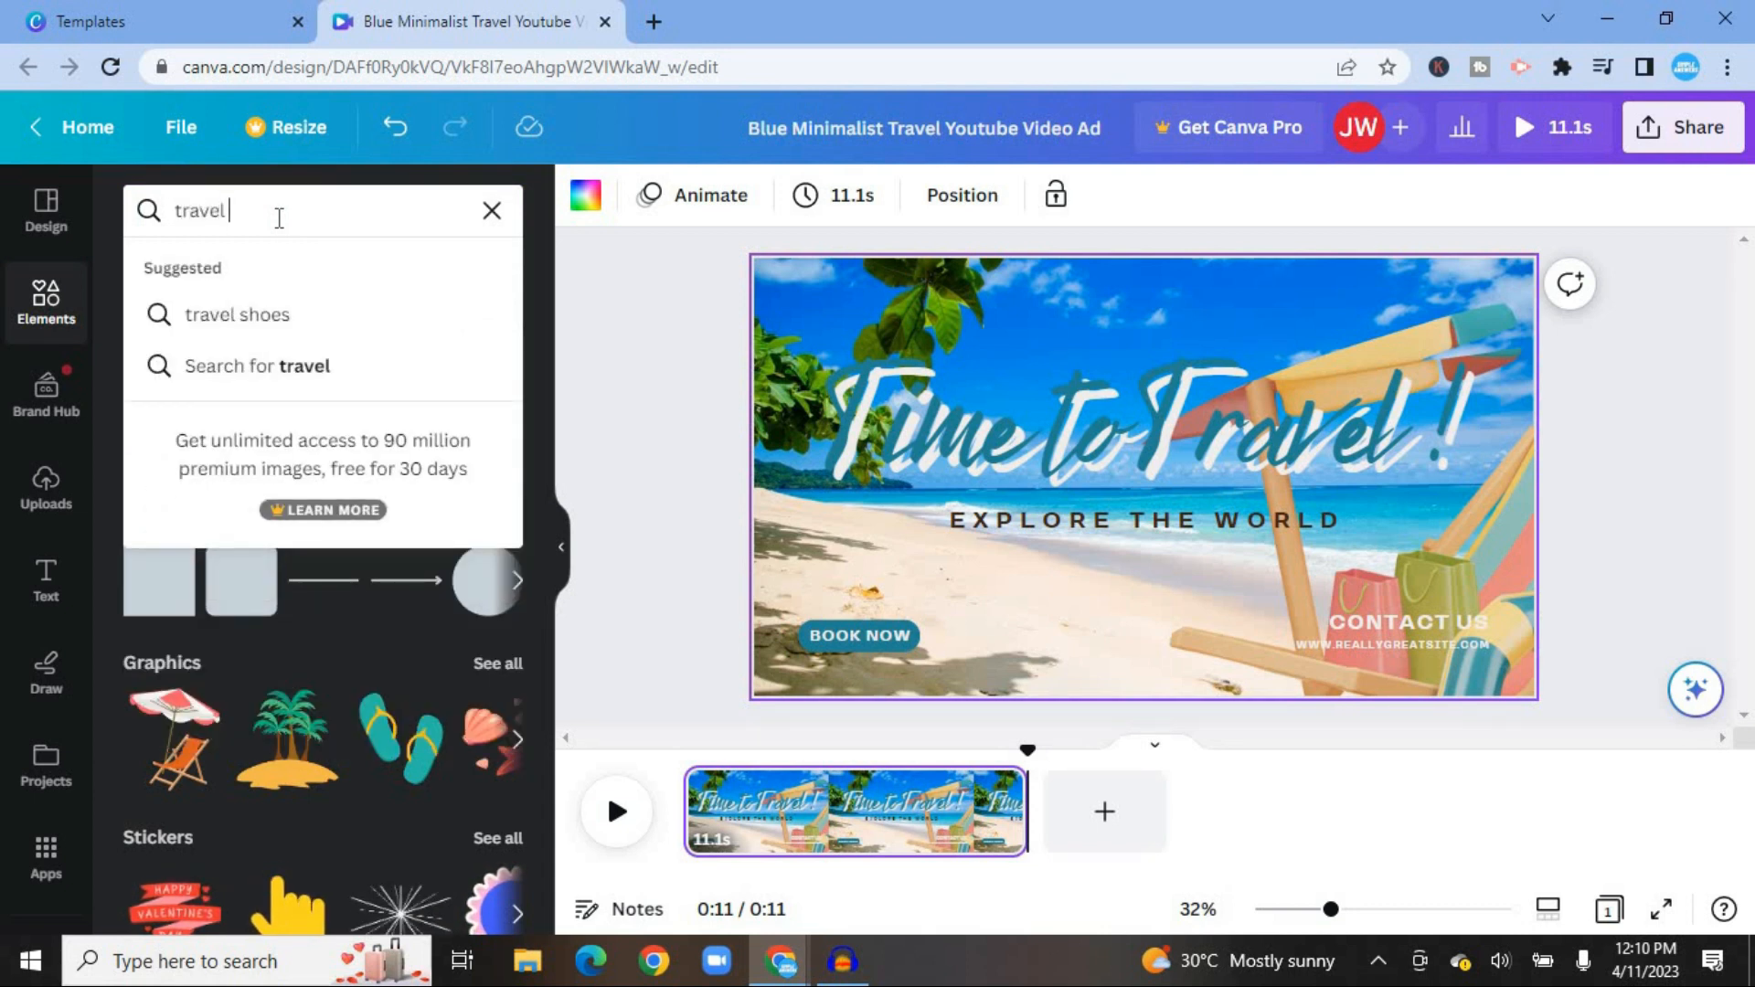
pyautogui.write(' vide')
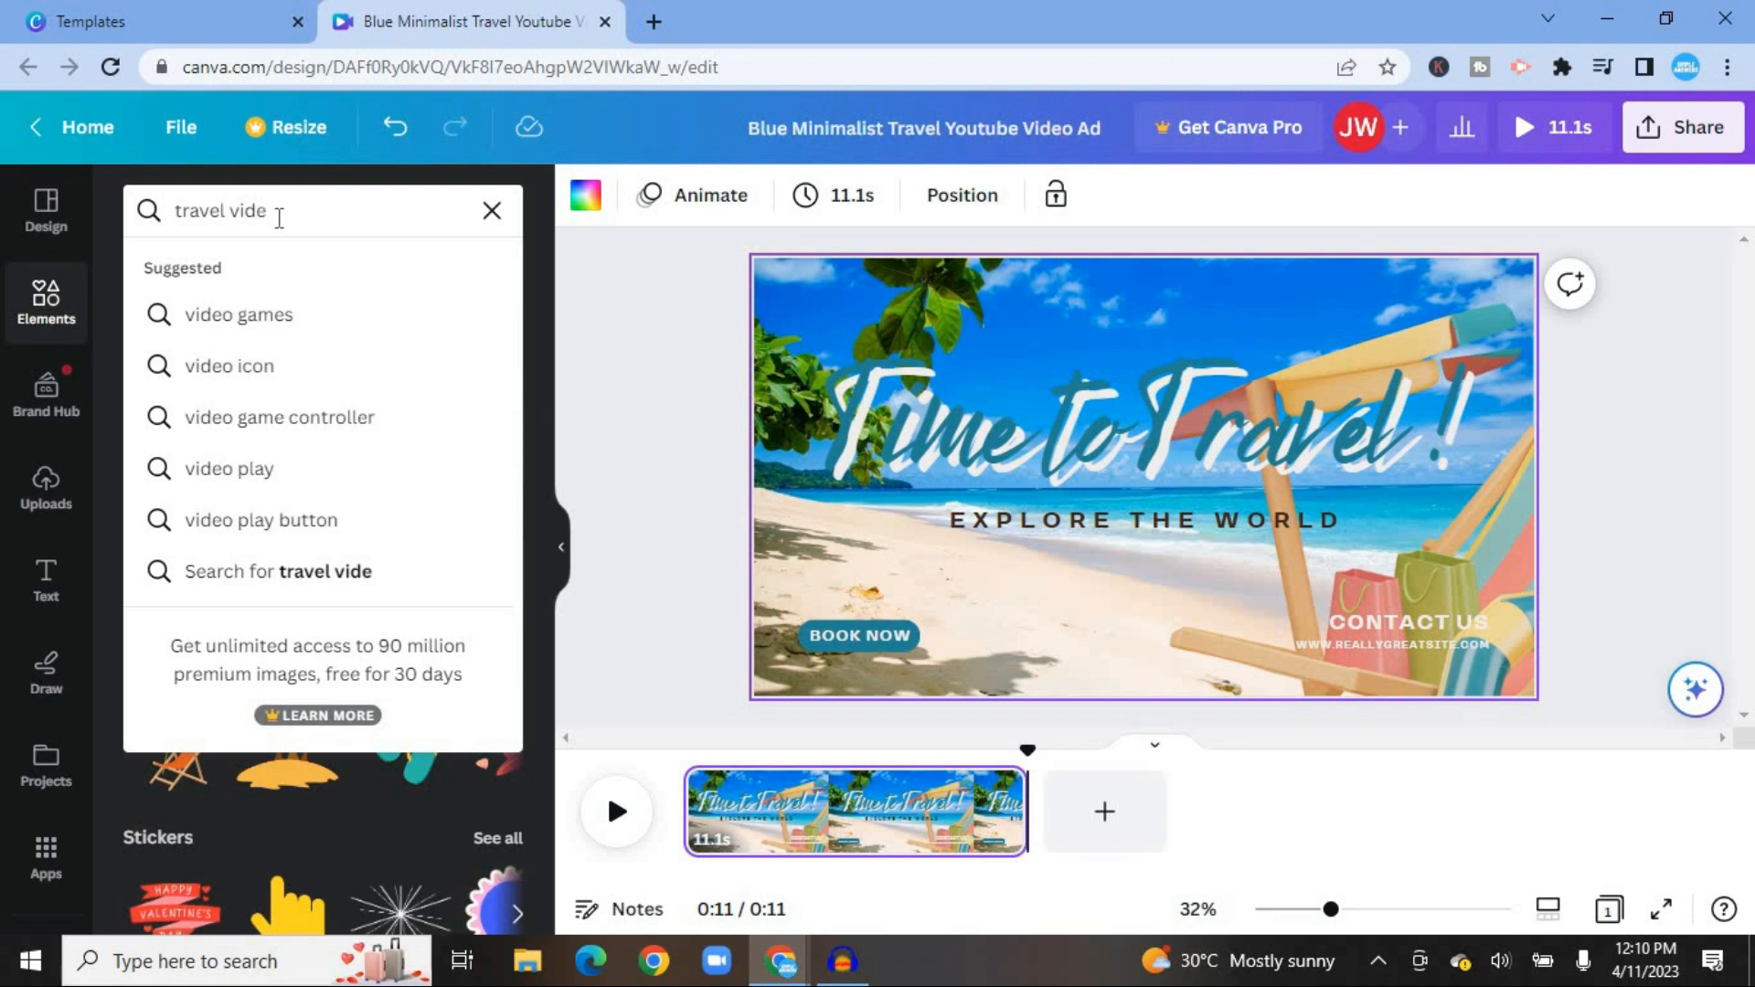
pyautogui.write('o')
pyautogui.press('Return')
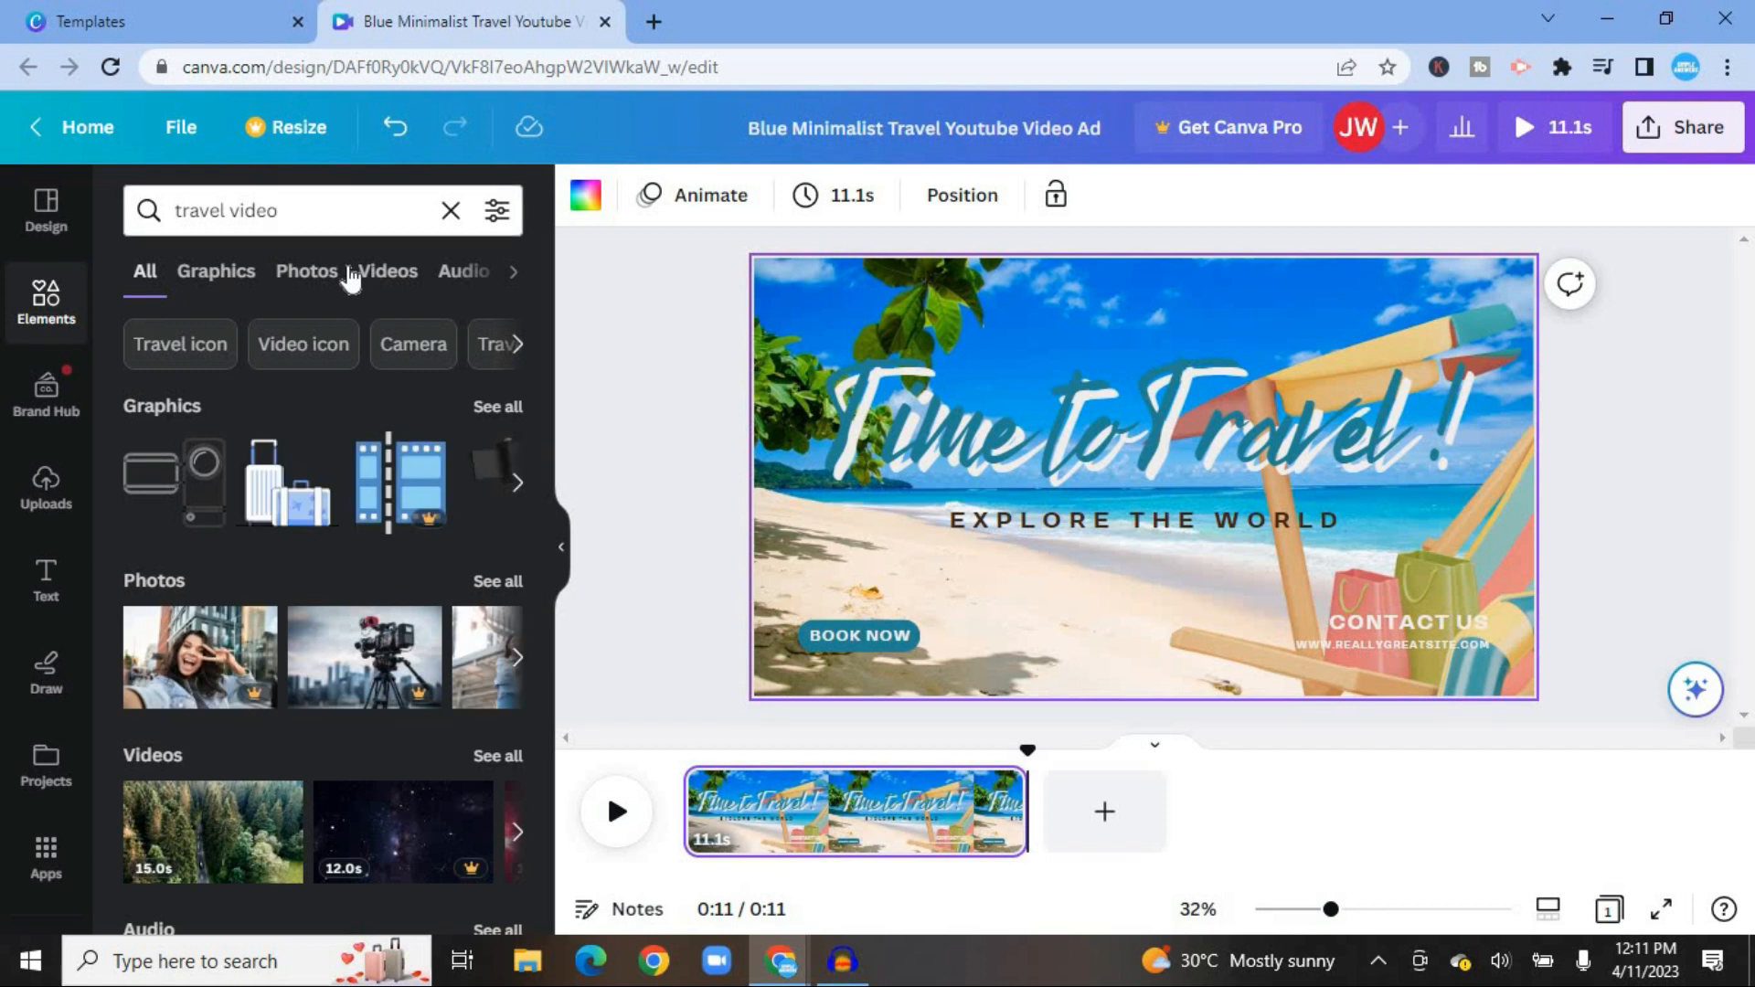
pyautogui.click(397, 274)
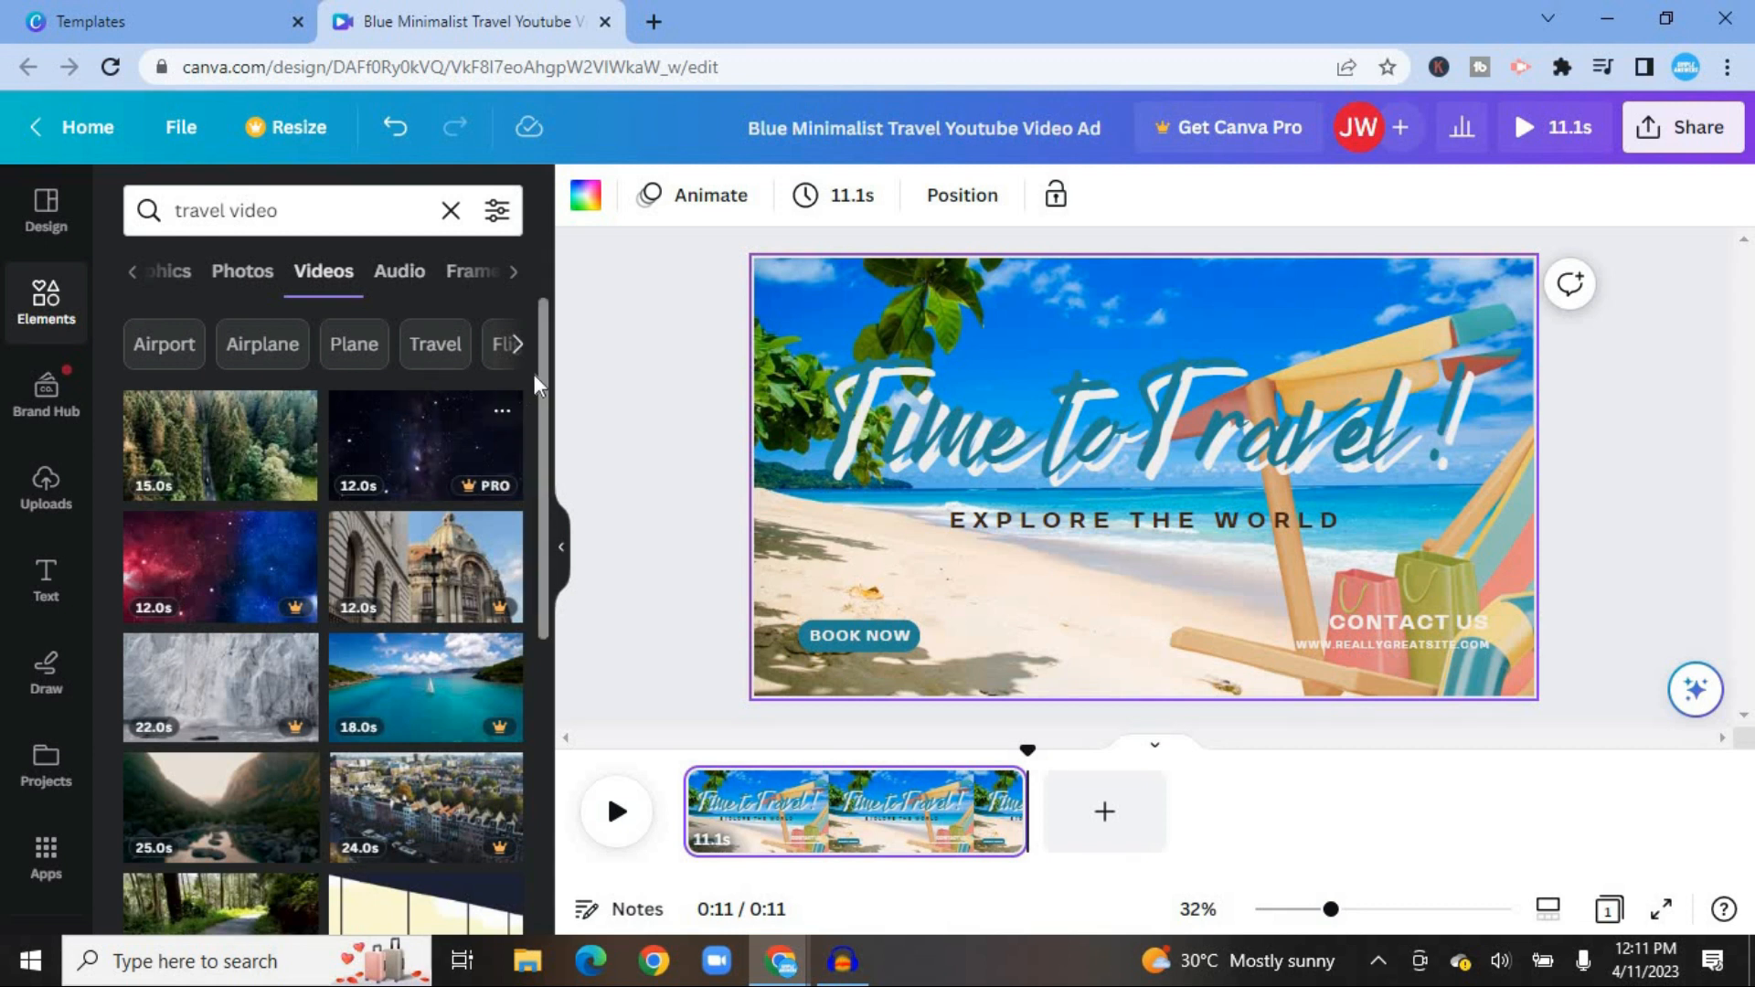
pyautogui.scroll(-2, 547, 397)
pyautogui.scroll(2, 545, 310)
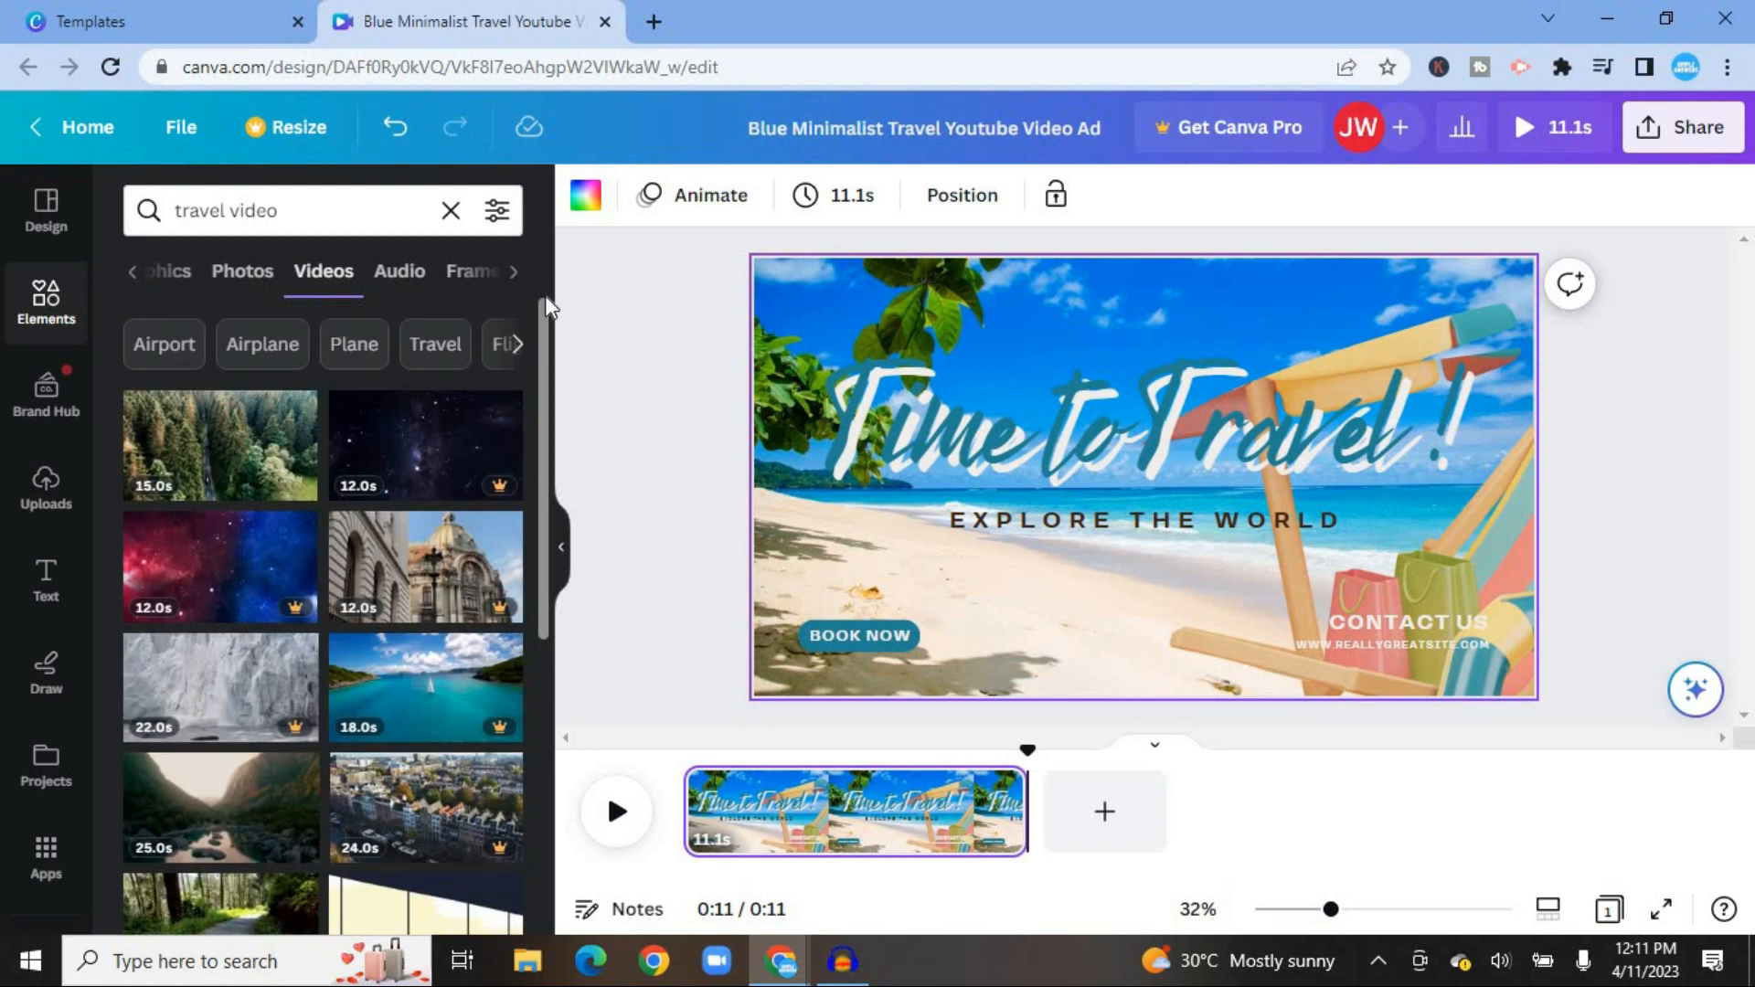
# - Look through the suggested Travel videos and switch the video results to the Airplane suggestion
pyautogui.click(430, 353)
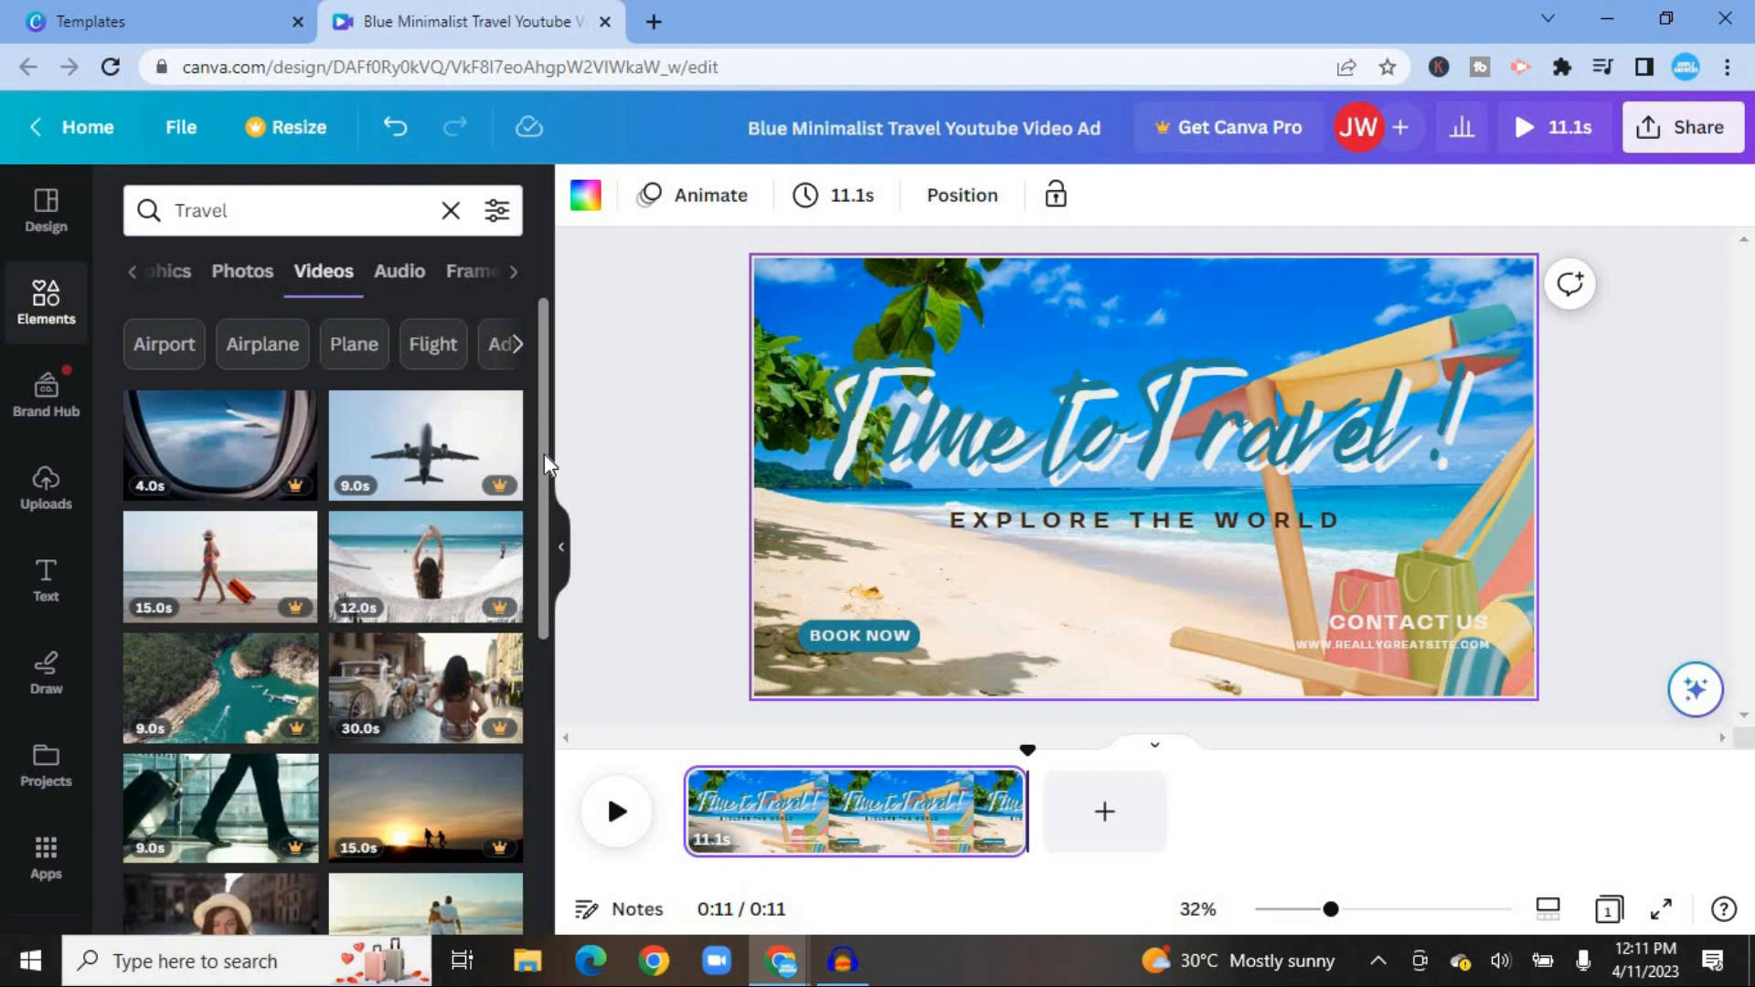
pyautogui.scroll(-10, 545, 454)
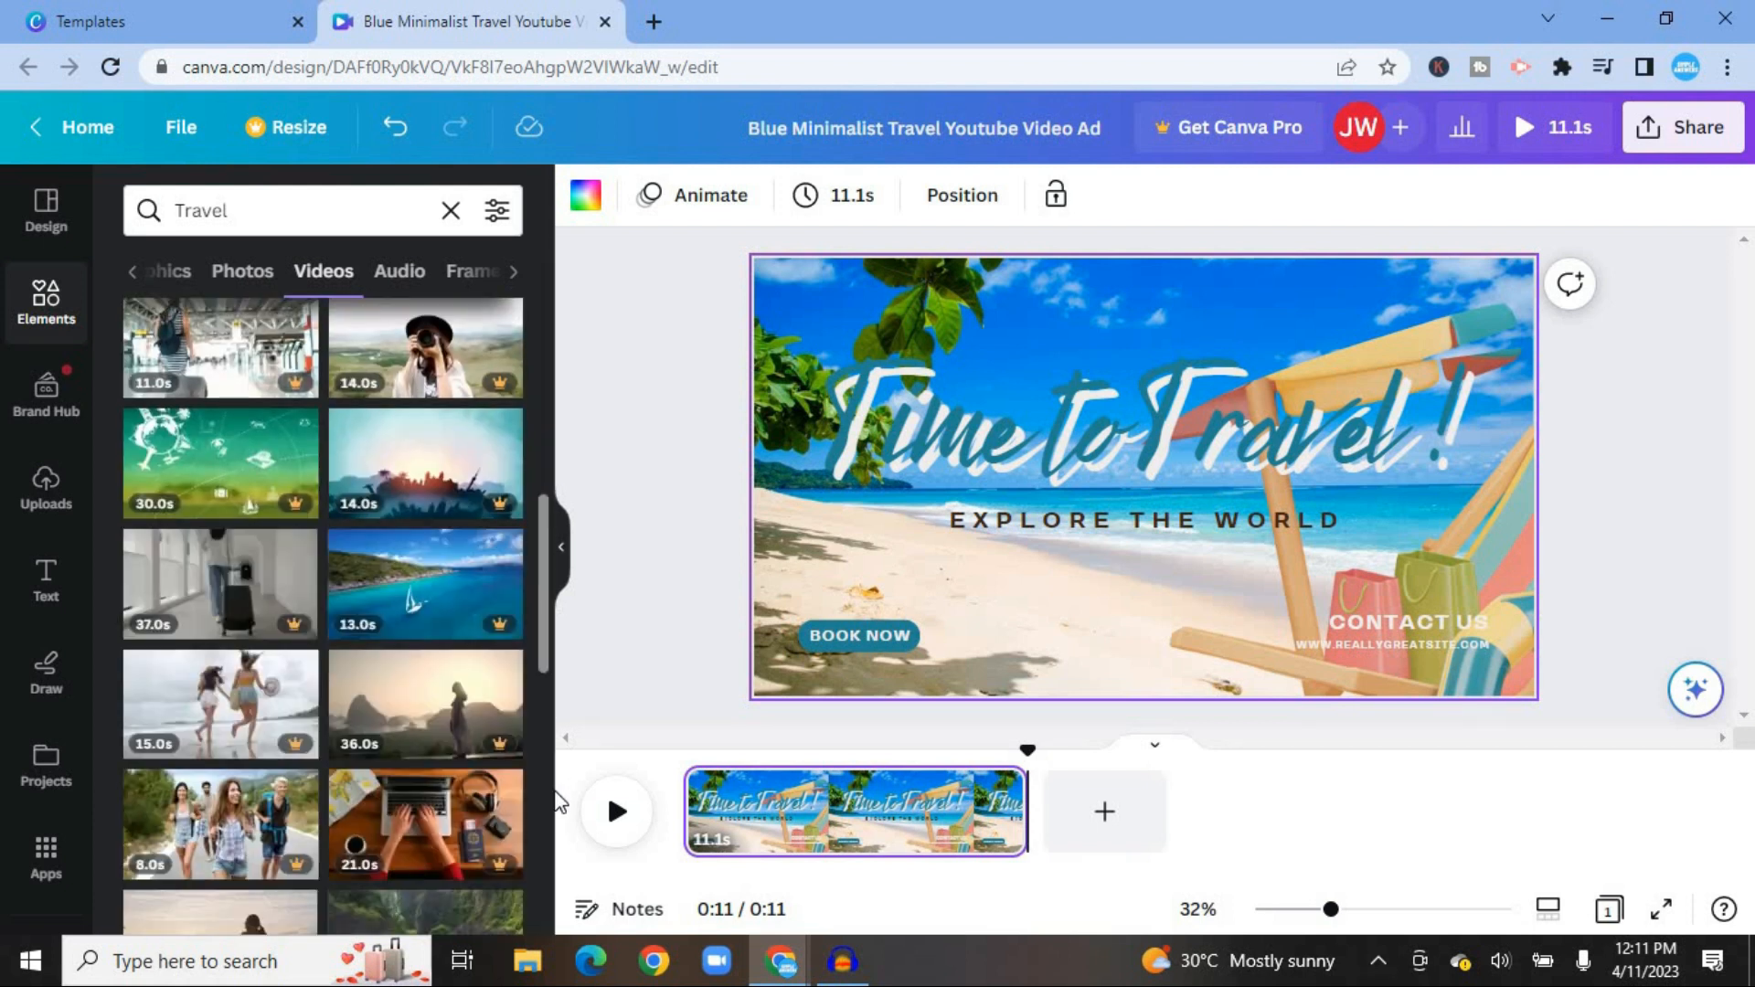
pyautogui.moveTo(542, 642); pyautogui.dragTo(545, 777)
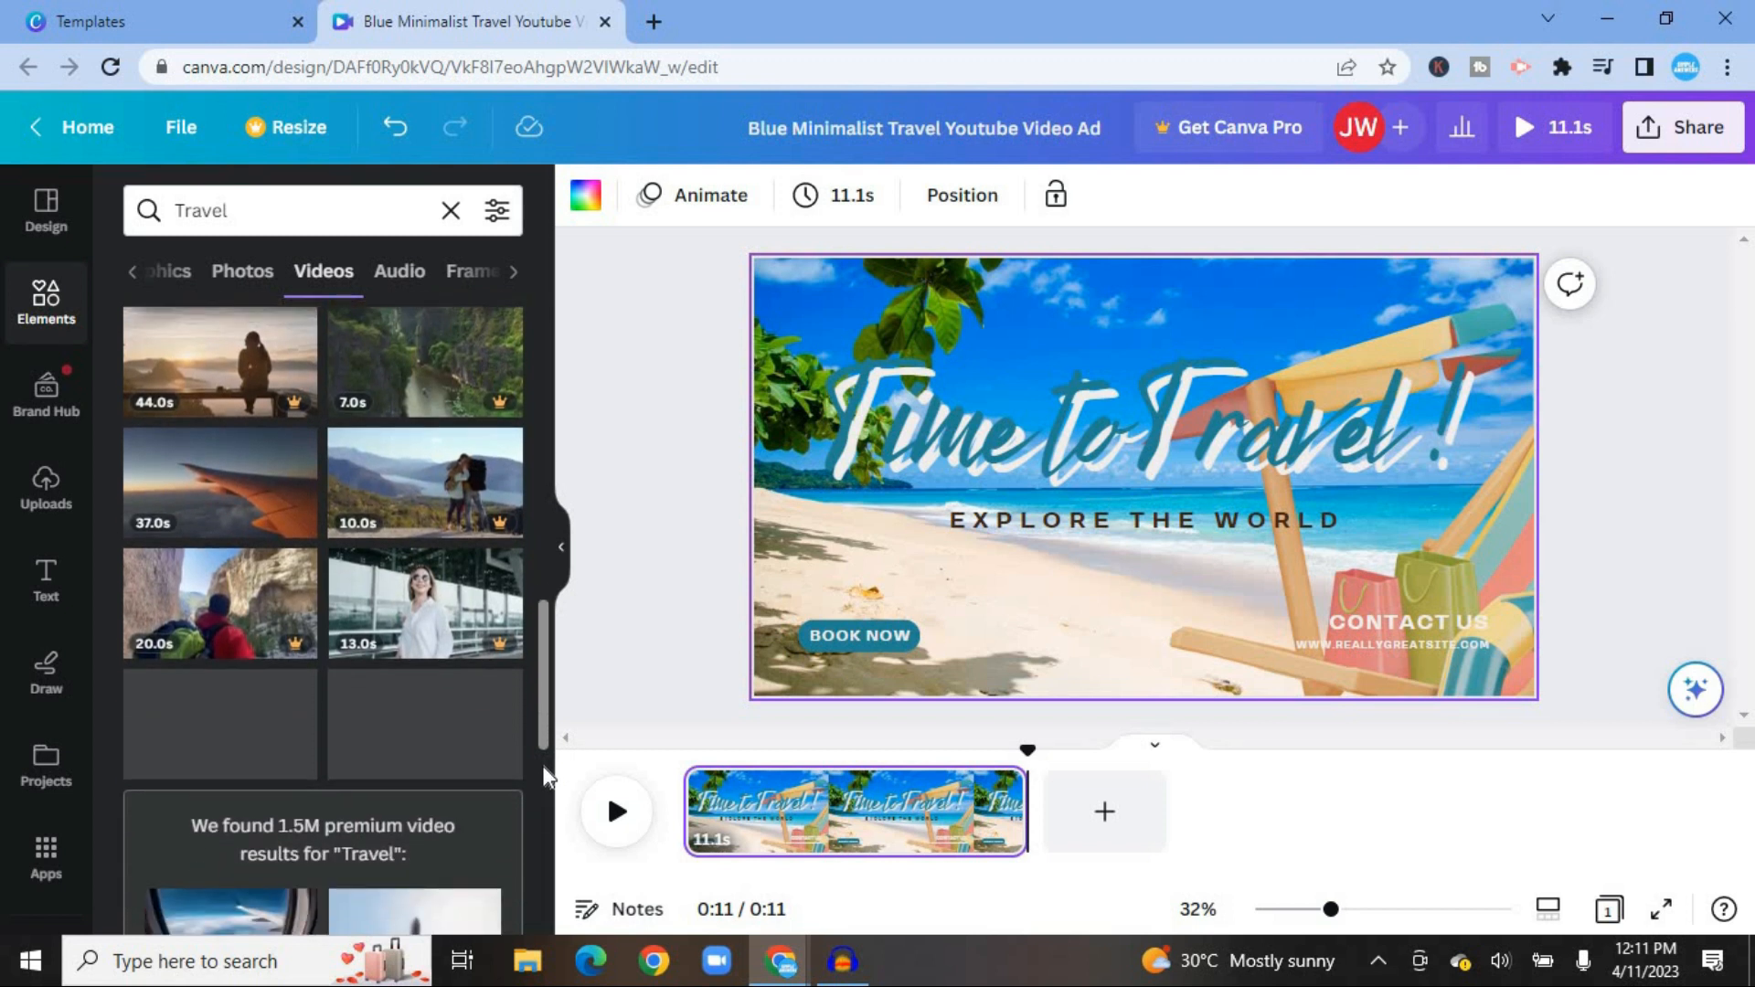
pyautogui.moveTo(542, 695); pyautogui.dragTo(540, 342)
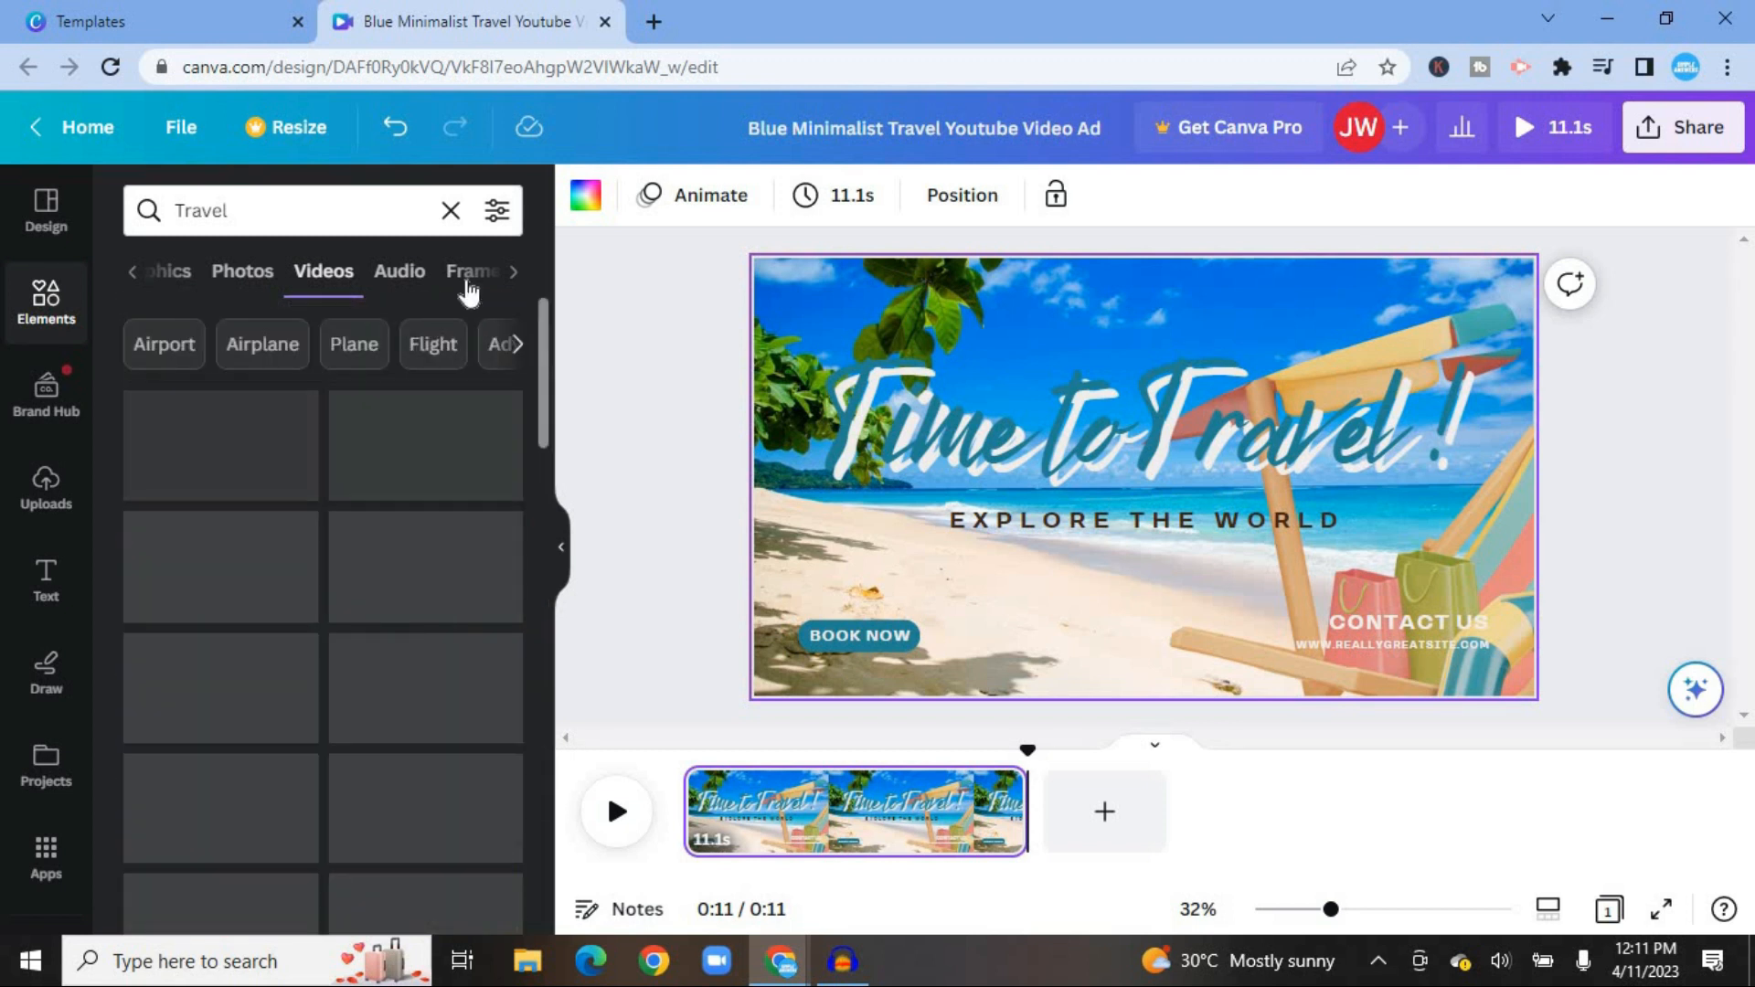
pyautogui.click(273, 343)
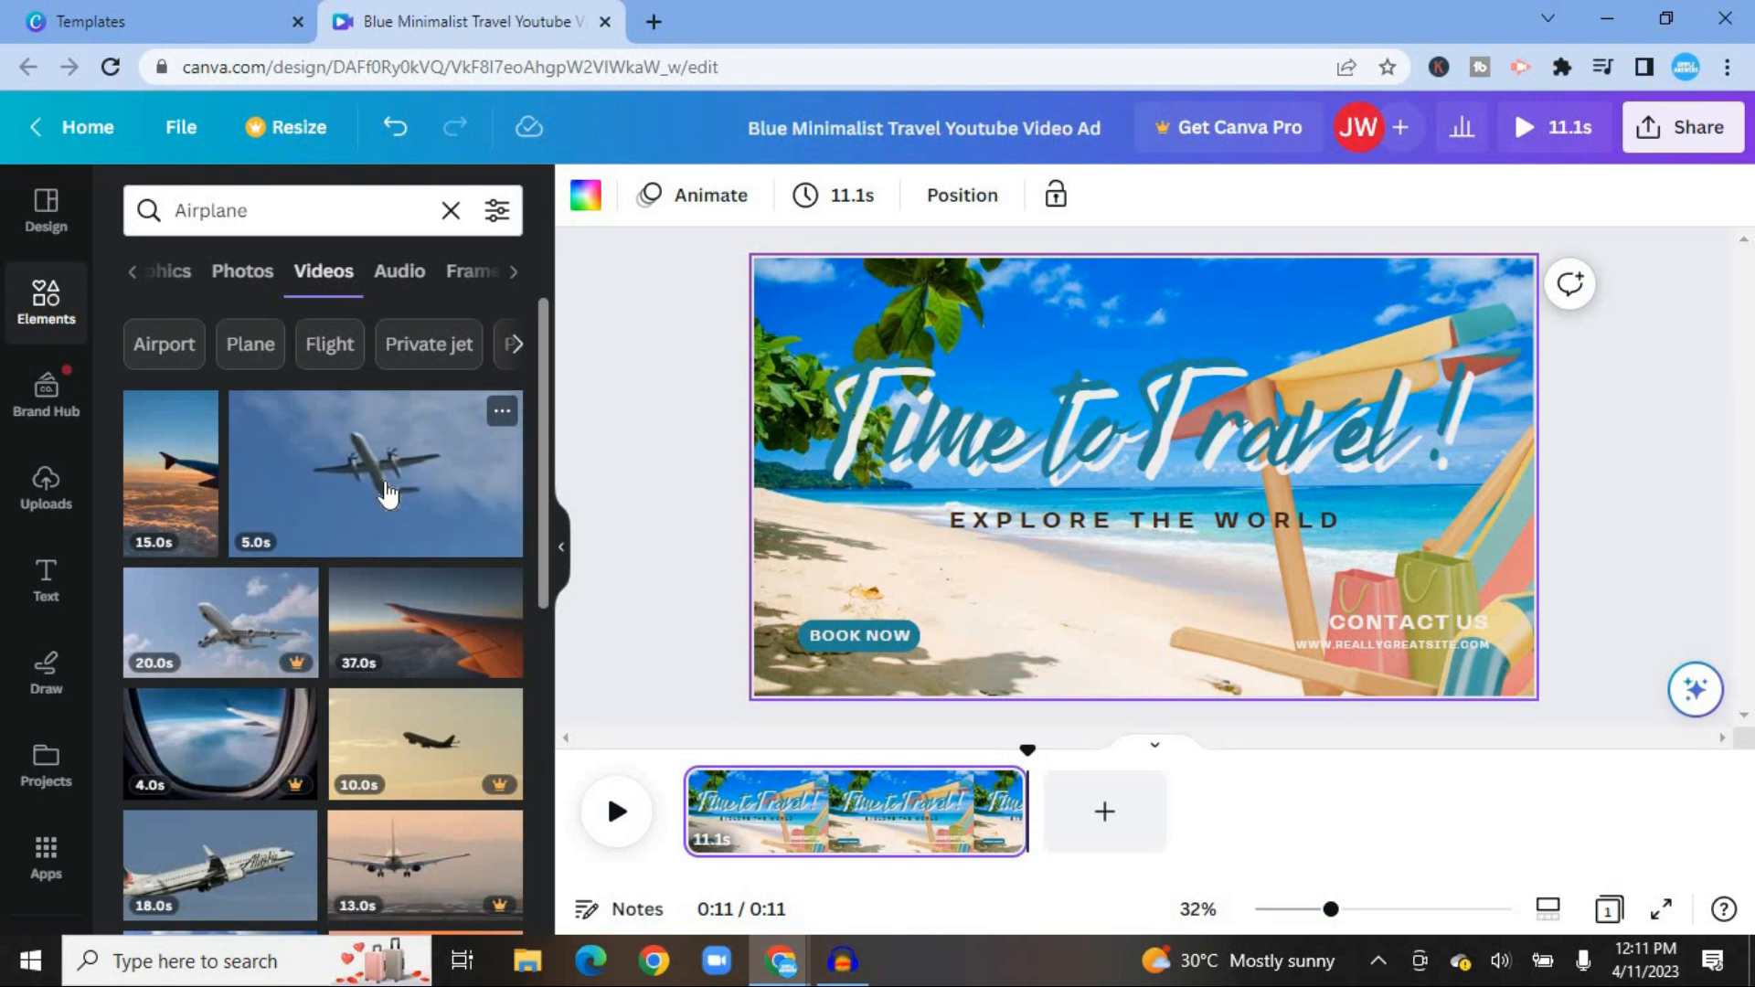
pyautogui.click(389, 494)
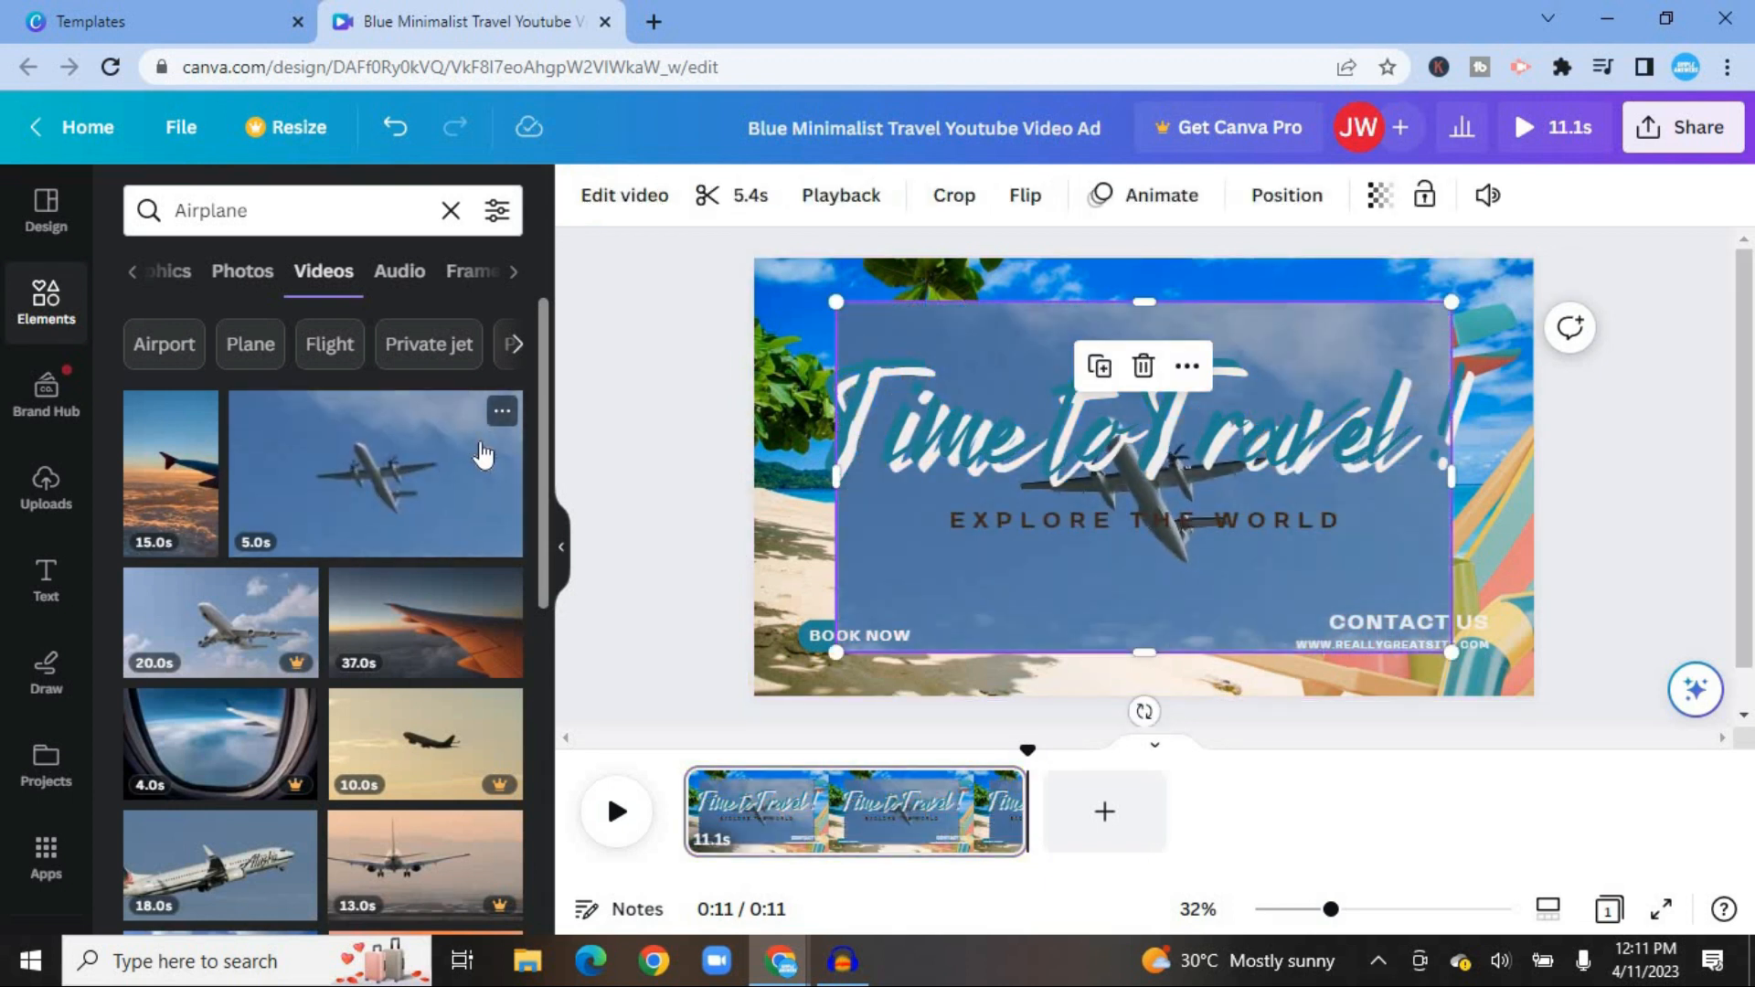
pyautogui.click(1143, 366)
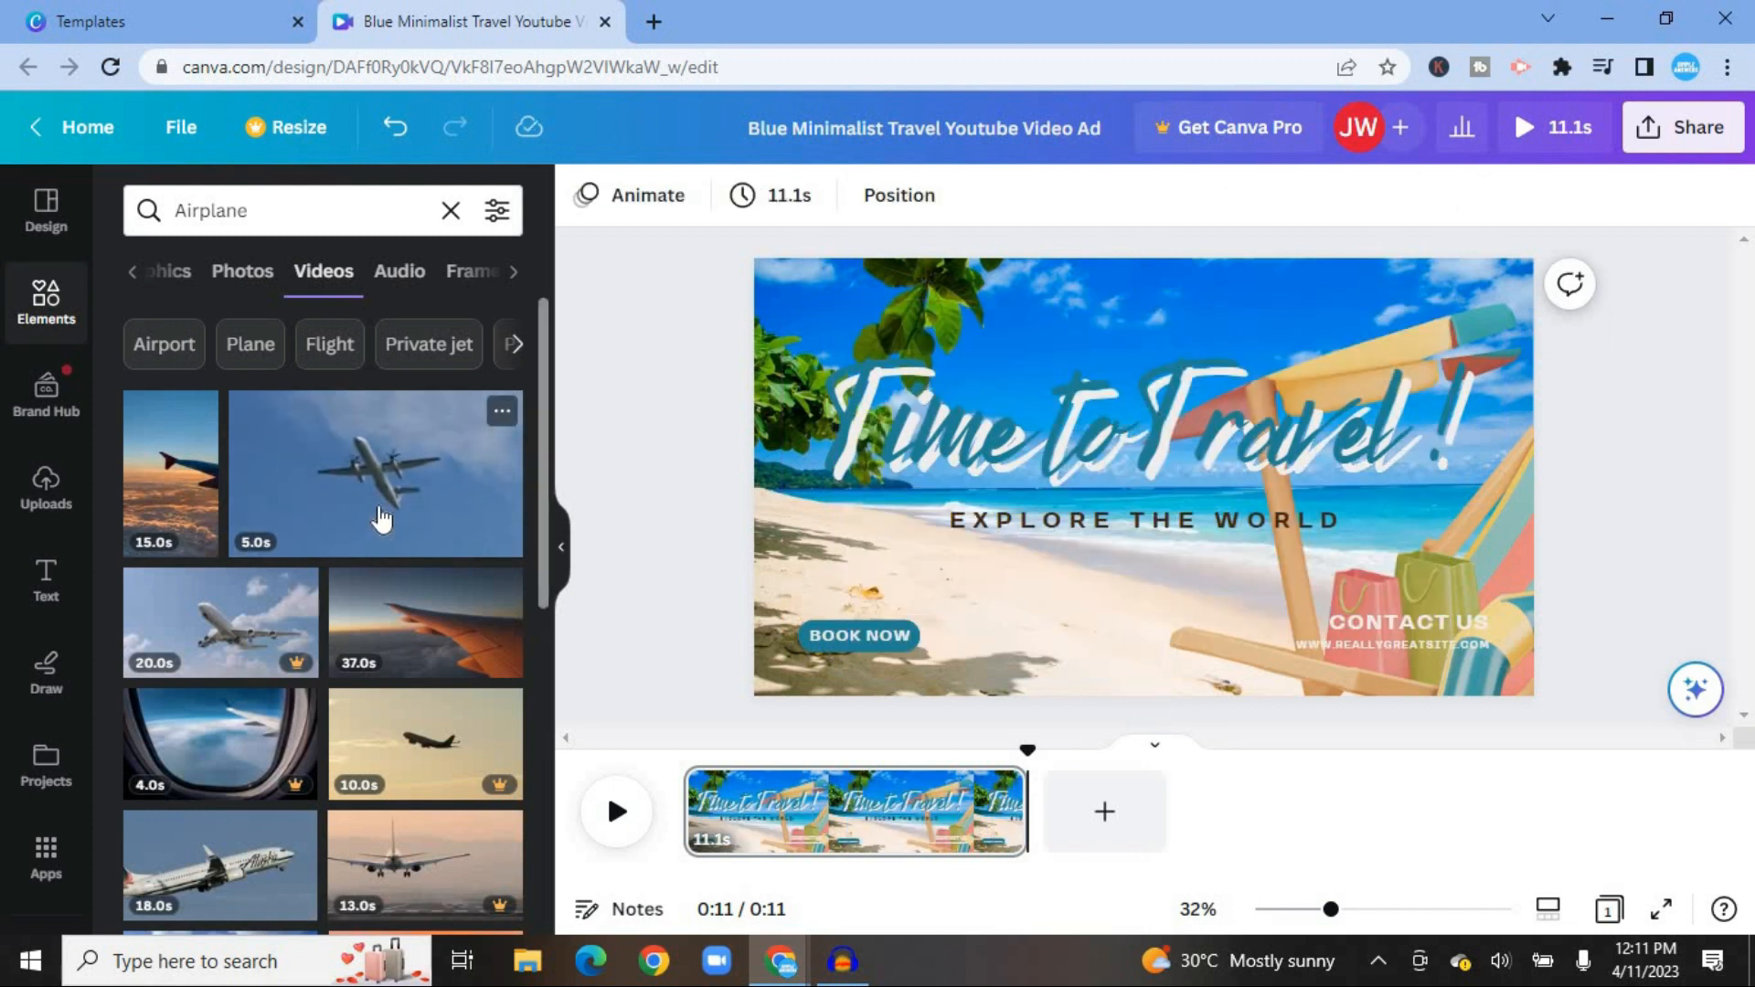
pyautogui.hotkey('ctrl', 'z')
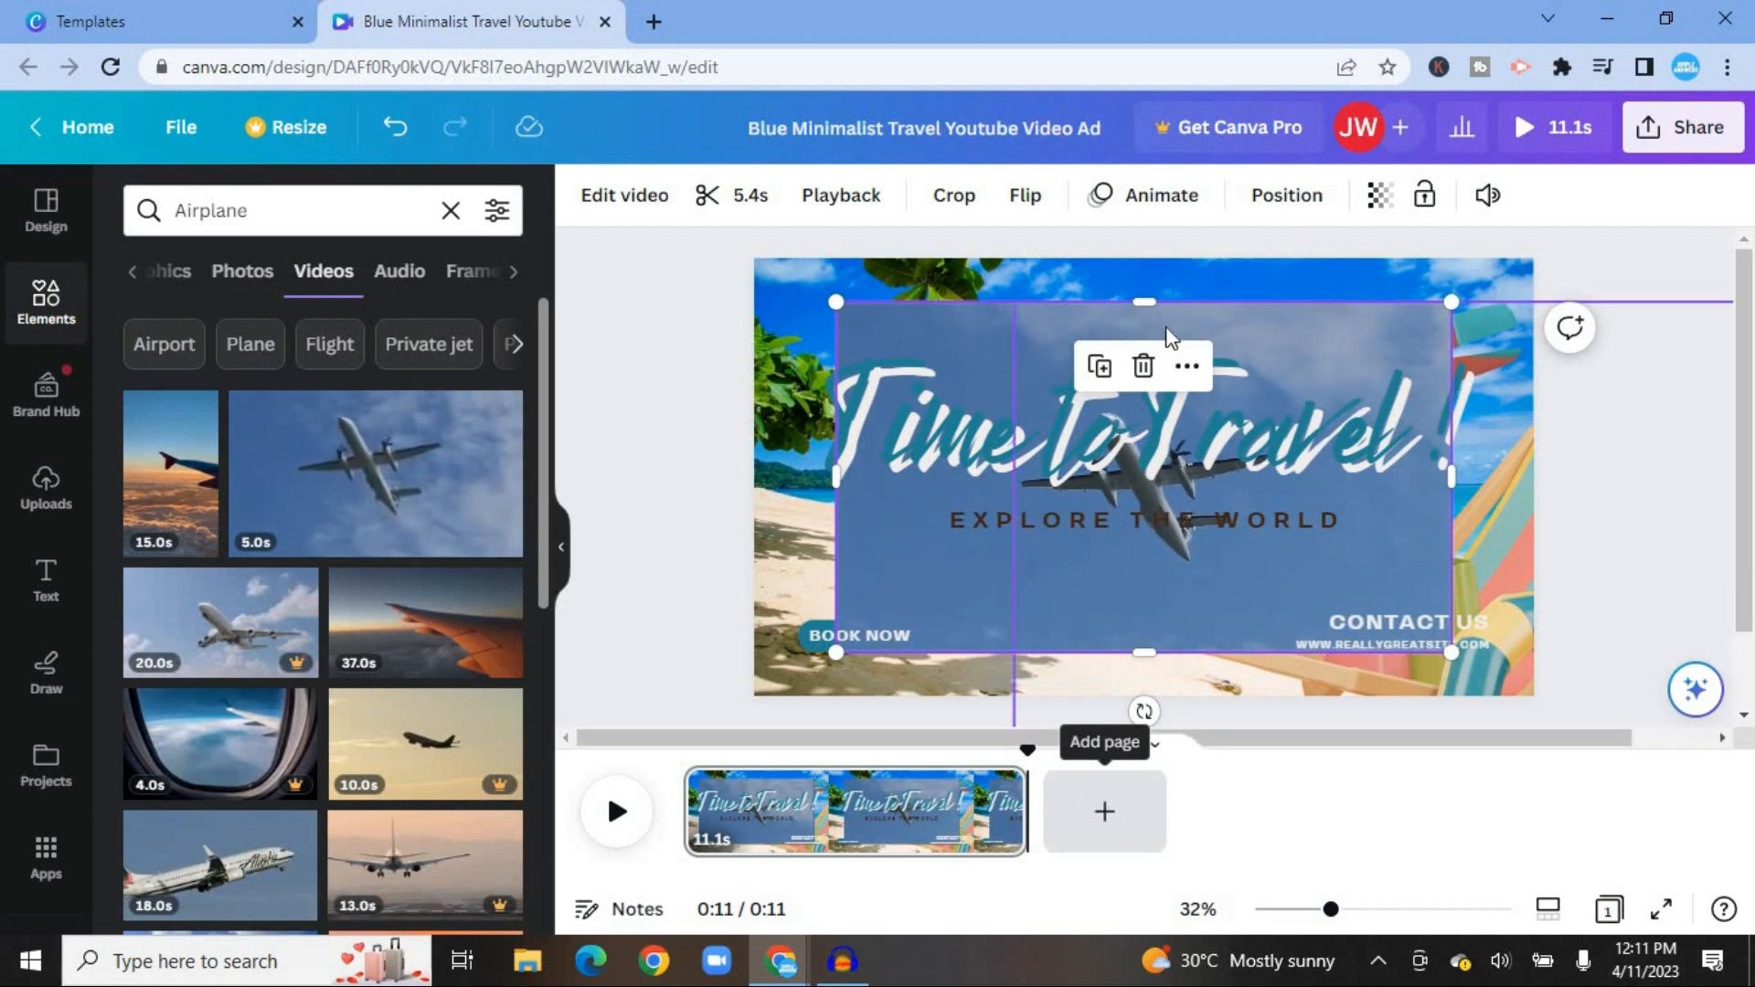
pyautogui.click(1143, 365)
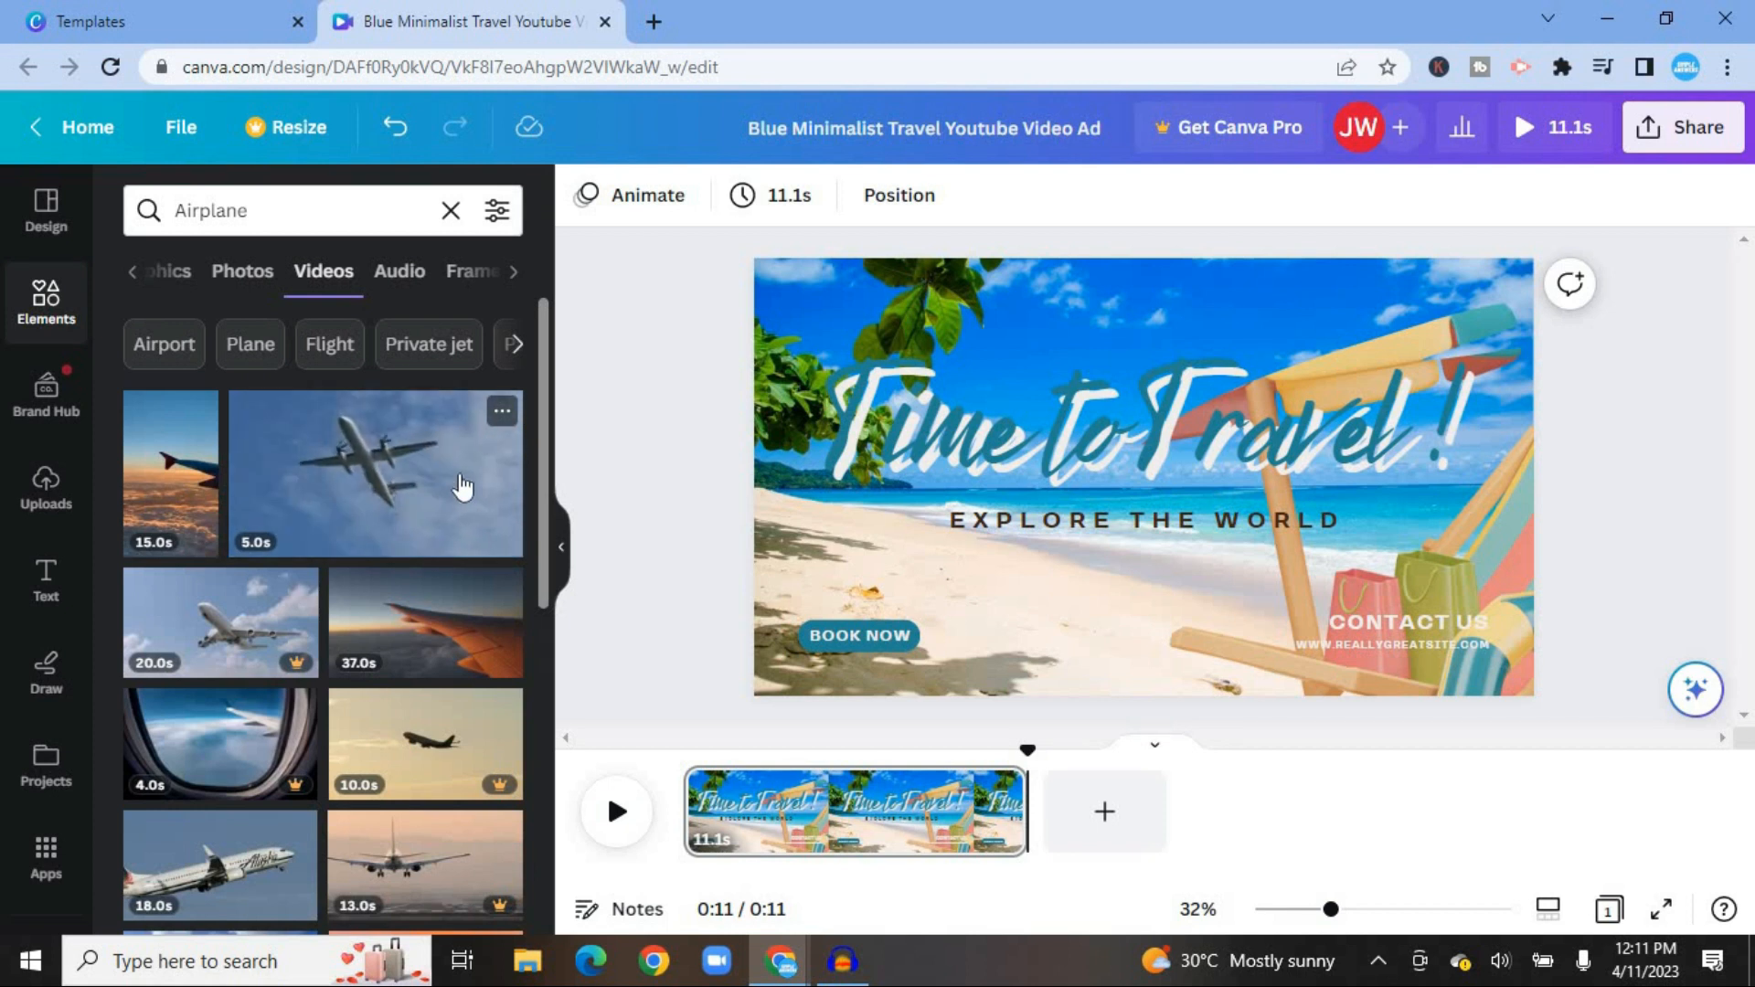
pyautogui.click(502, 413)
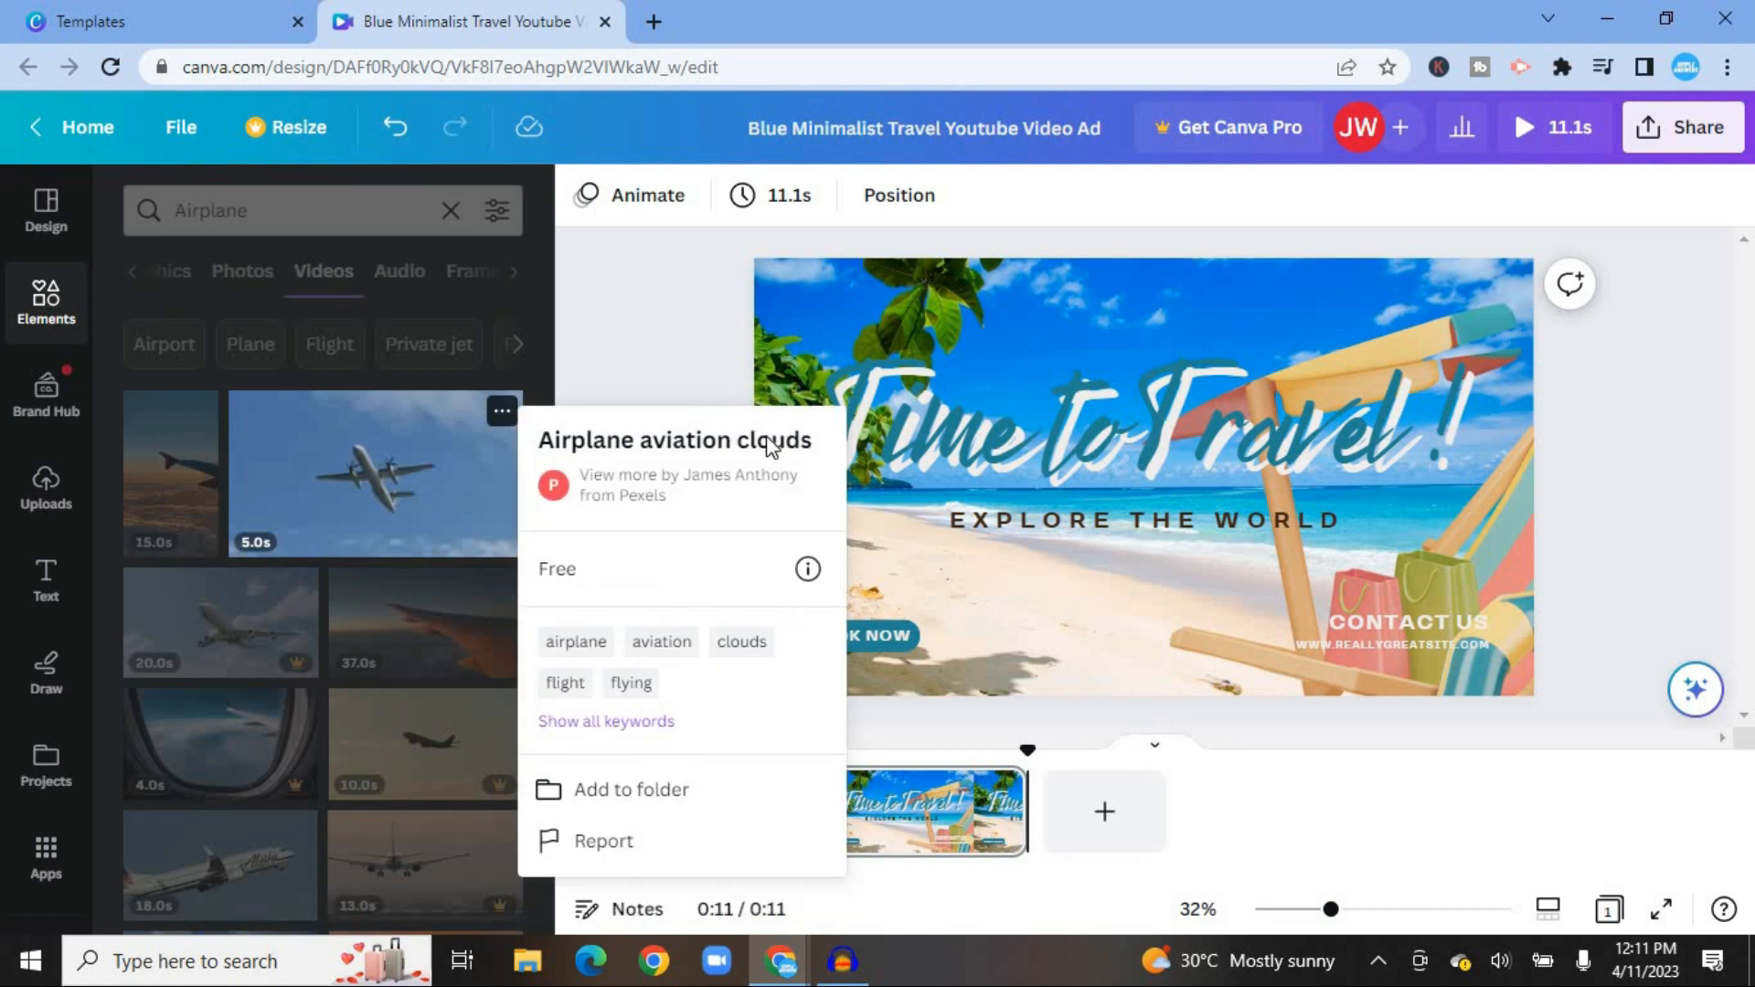
pyautogui.click(695, 334)
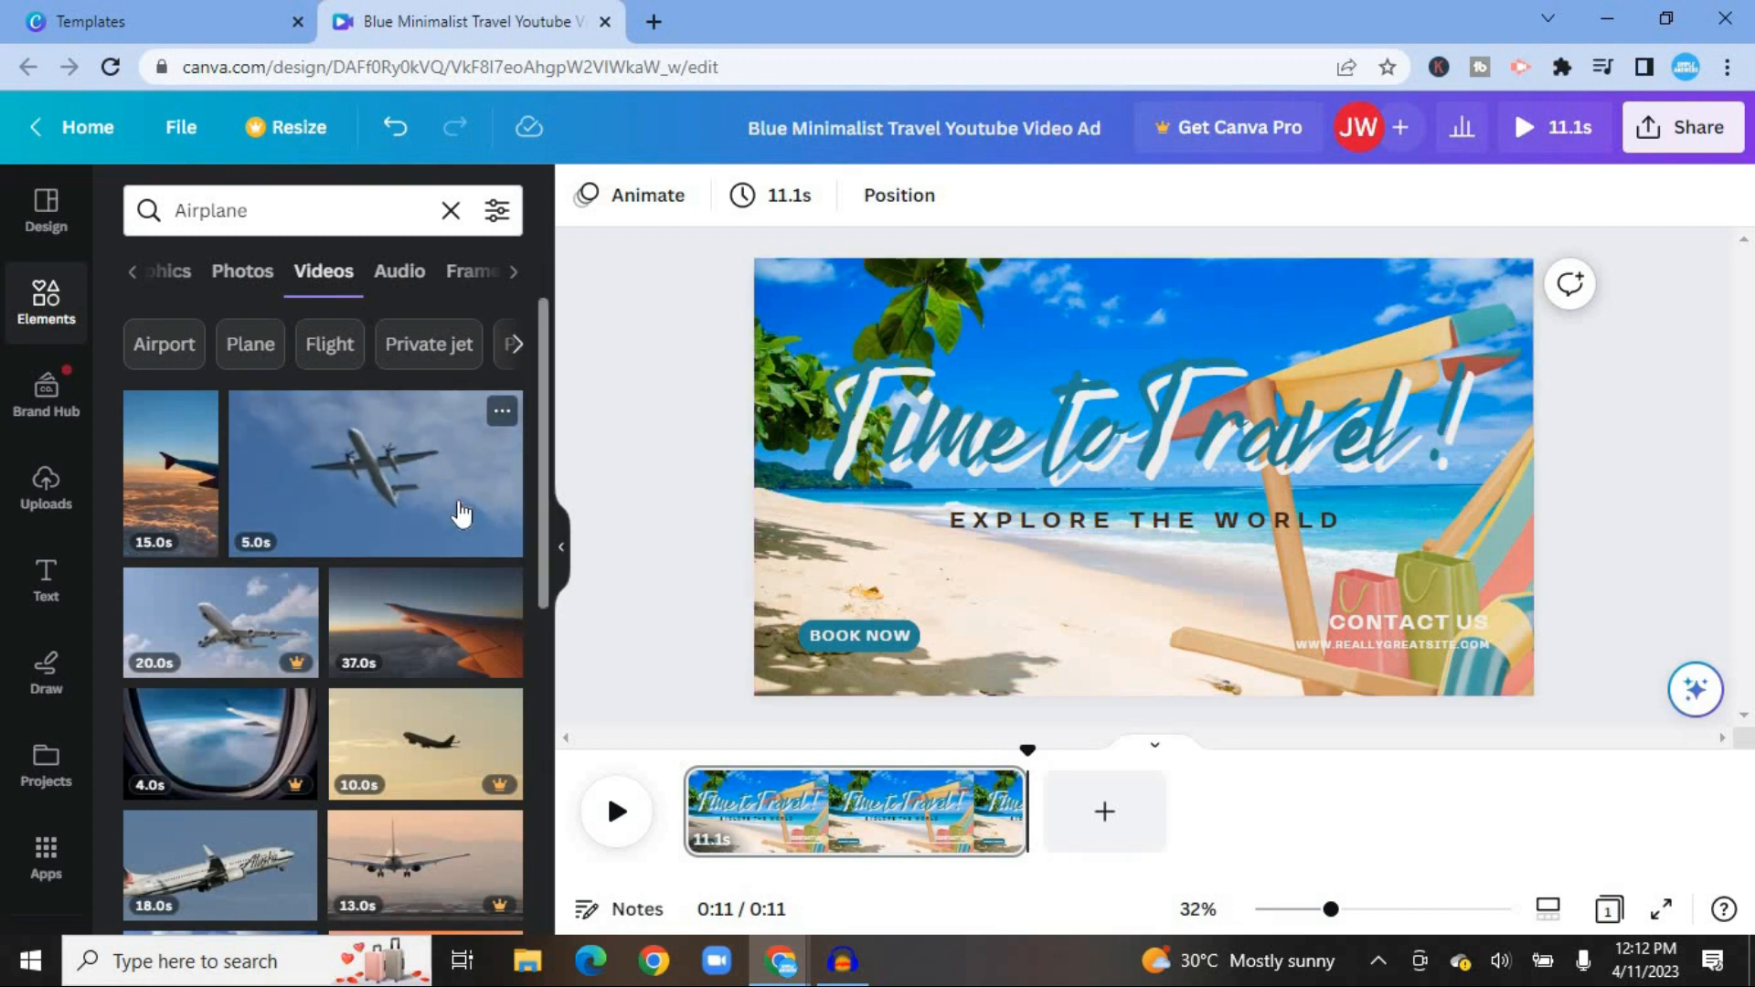
# - Add a second page and place the 5-second propeller airplane clip on it, enlarged to cover the whole page
pyautogui.click(1107, 820)
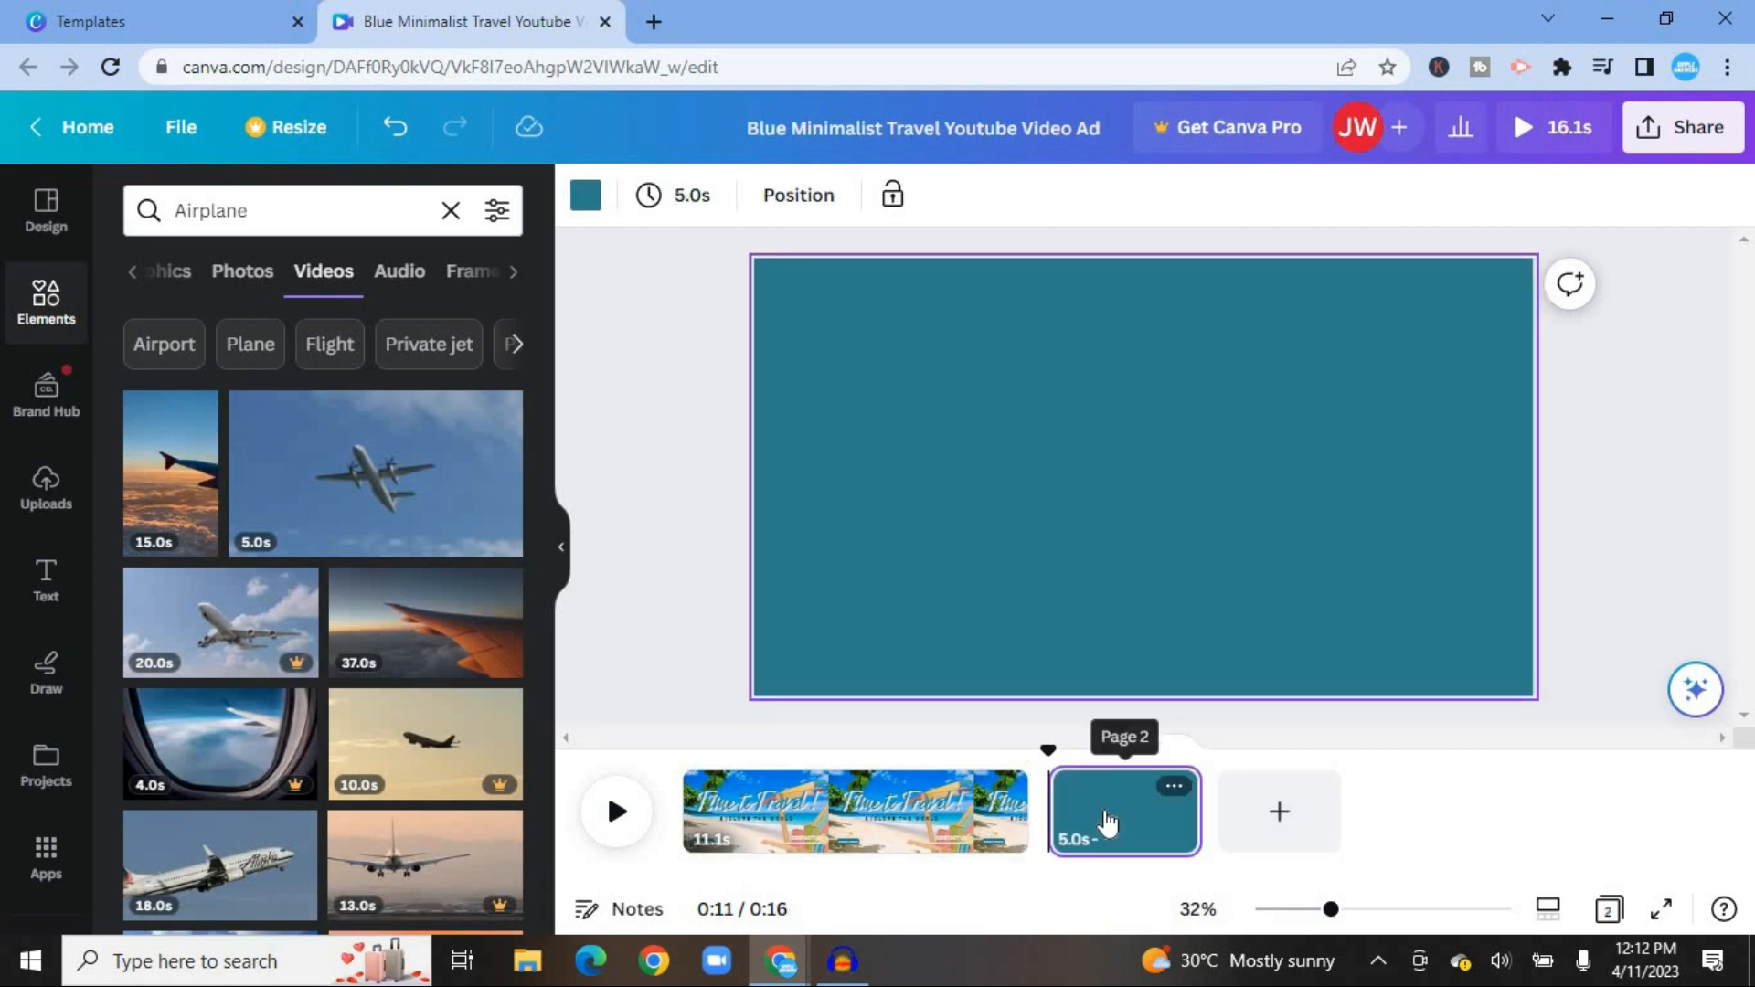
pyautogui.moveTo(384, 514)
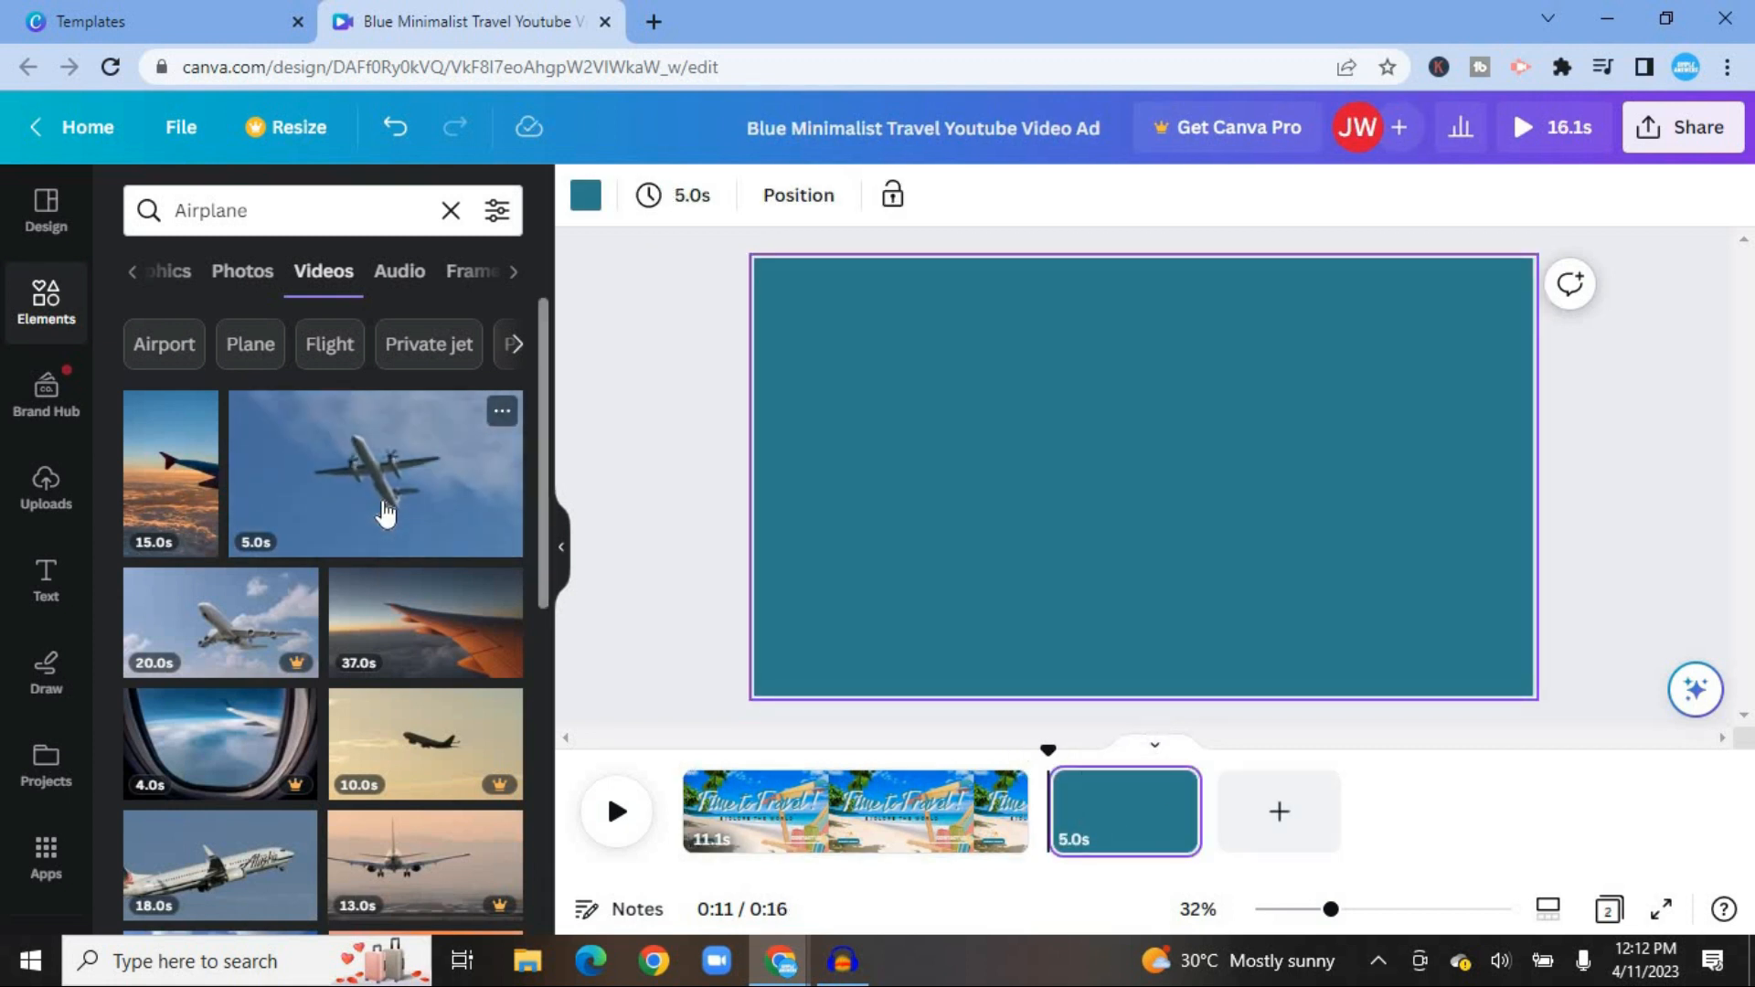
pyautogui.click(385, 514)
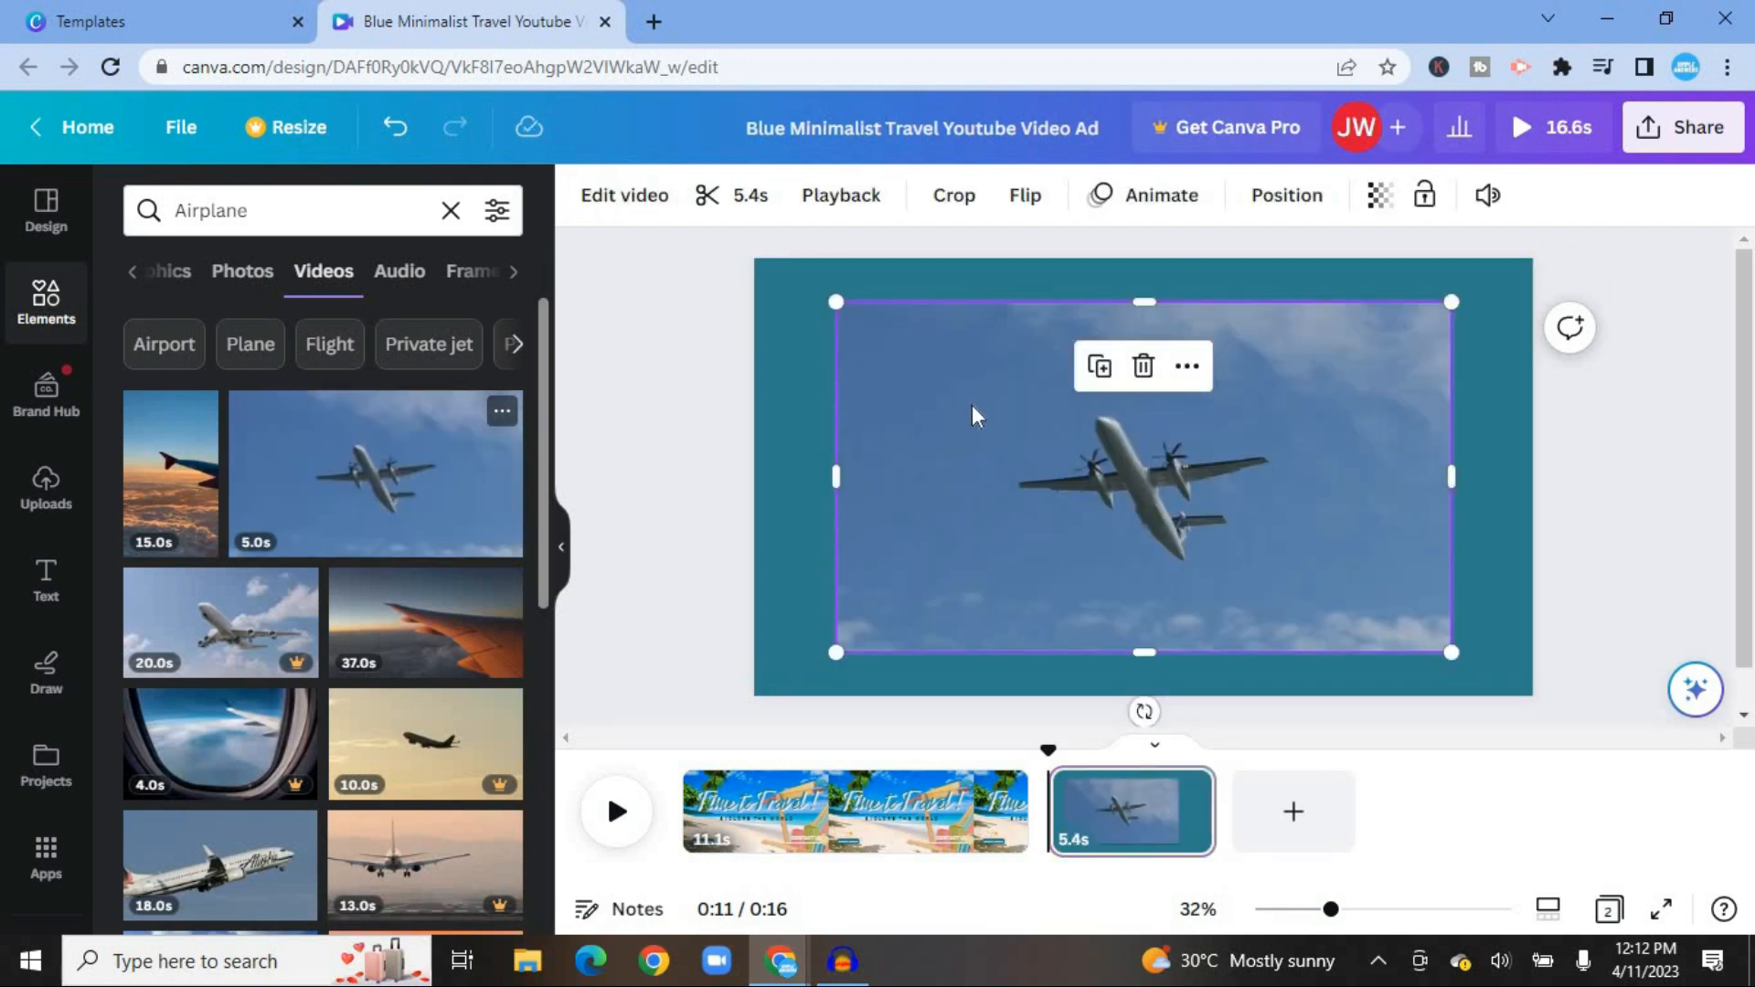
pyautogui.moveTo(797, 291); pyautogui.dragTo(737, 245)
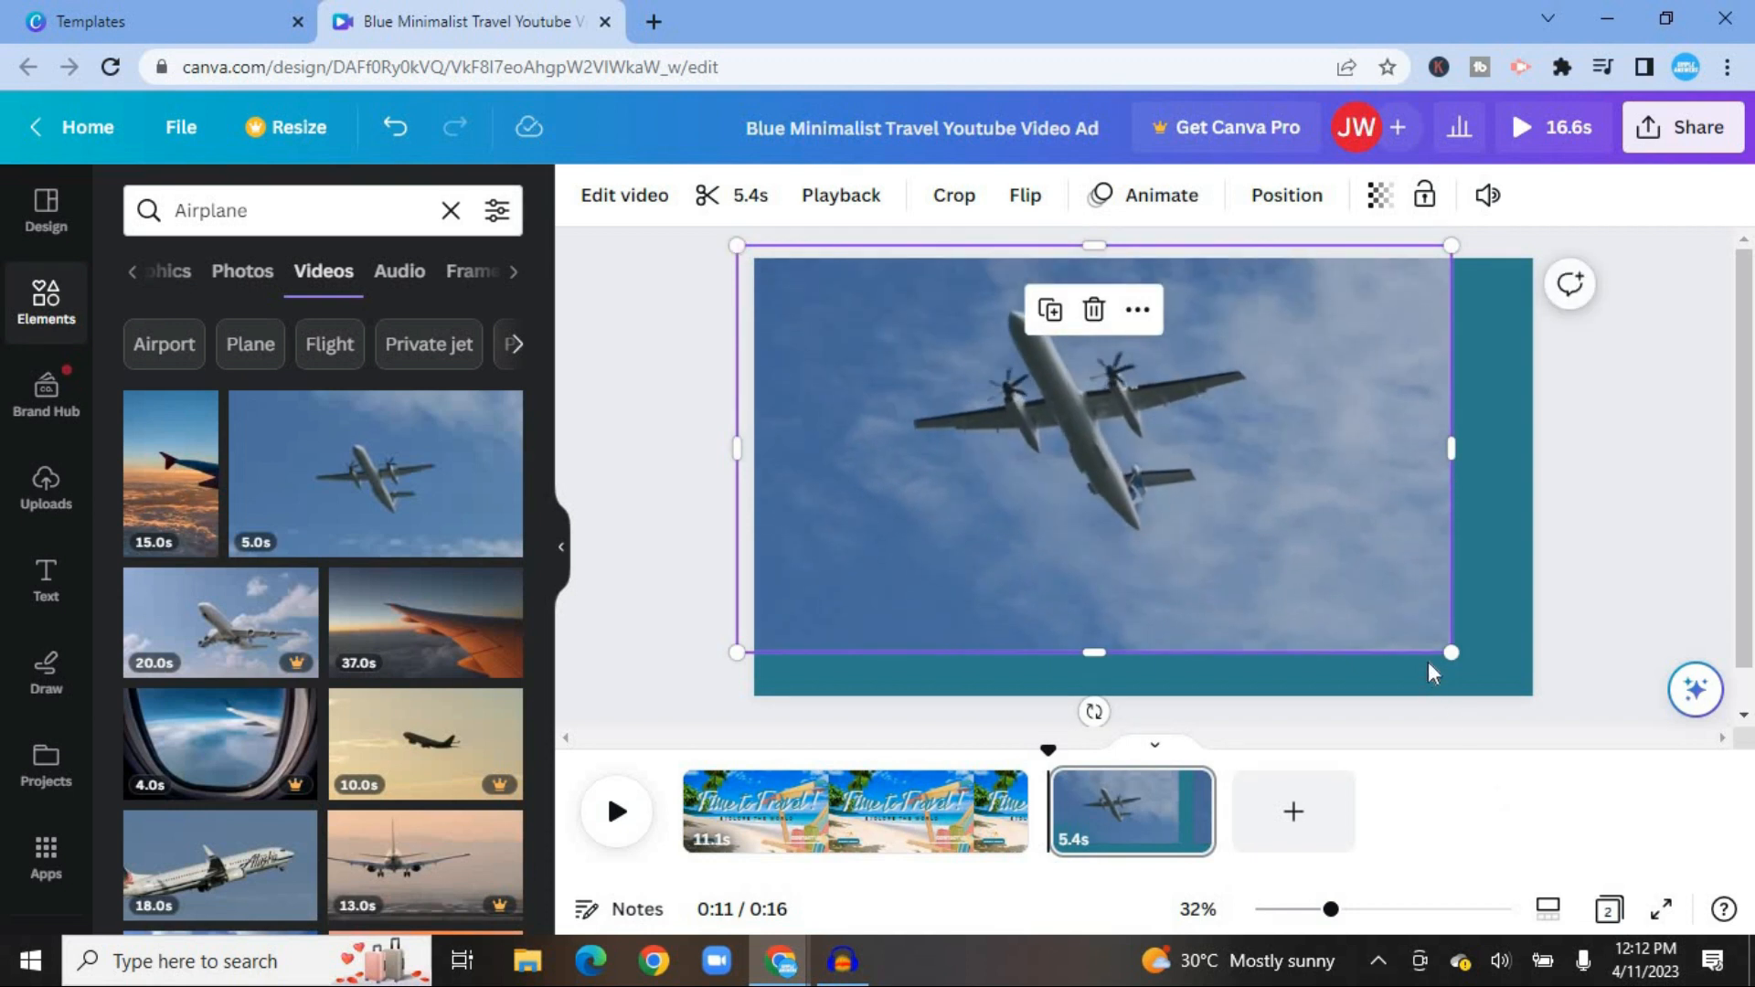
pyautogui.moveTo(1451, 651); pyautogui.dragTo(1544, 697)
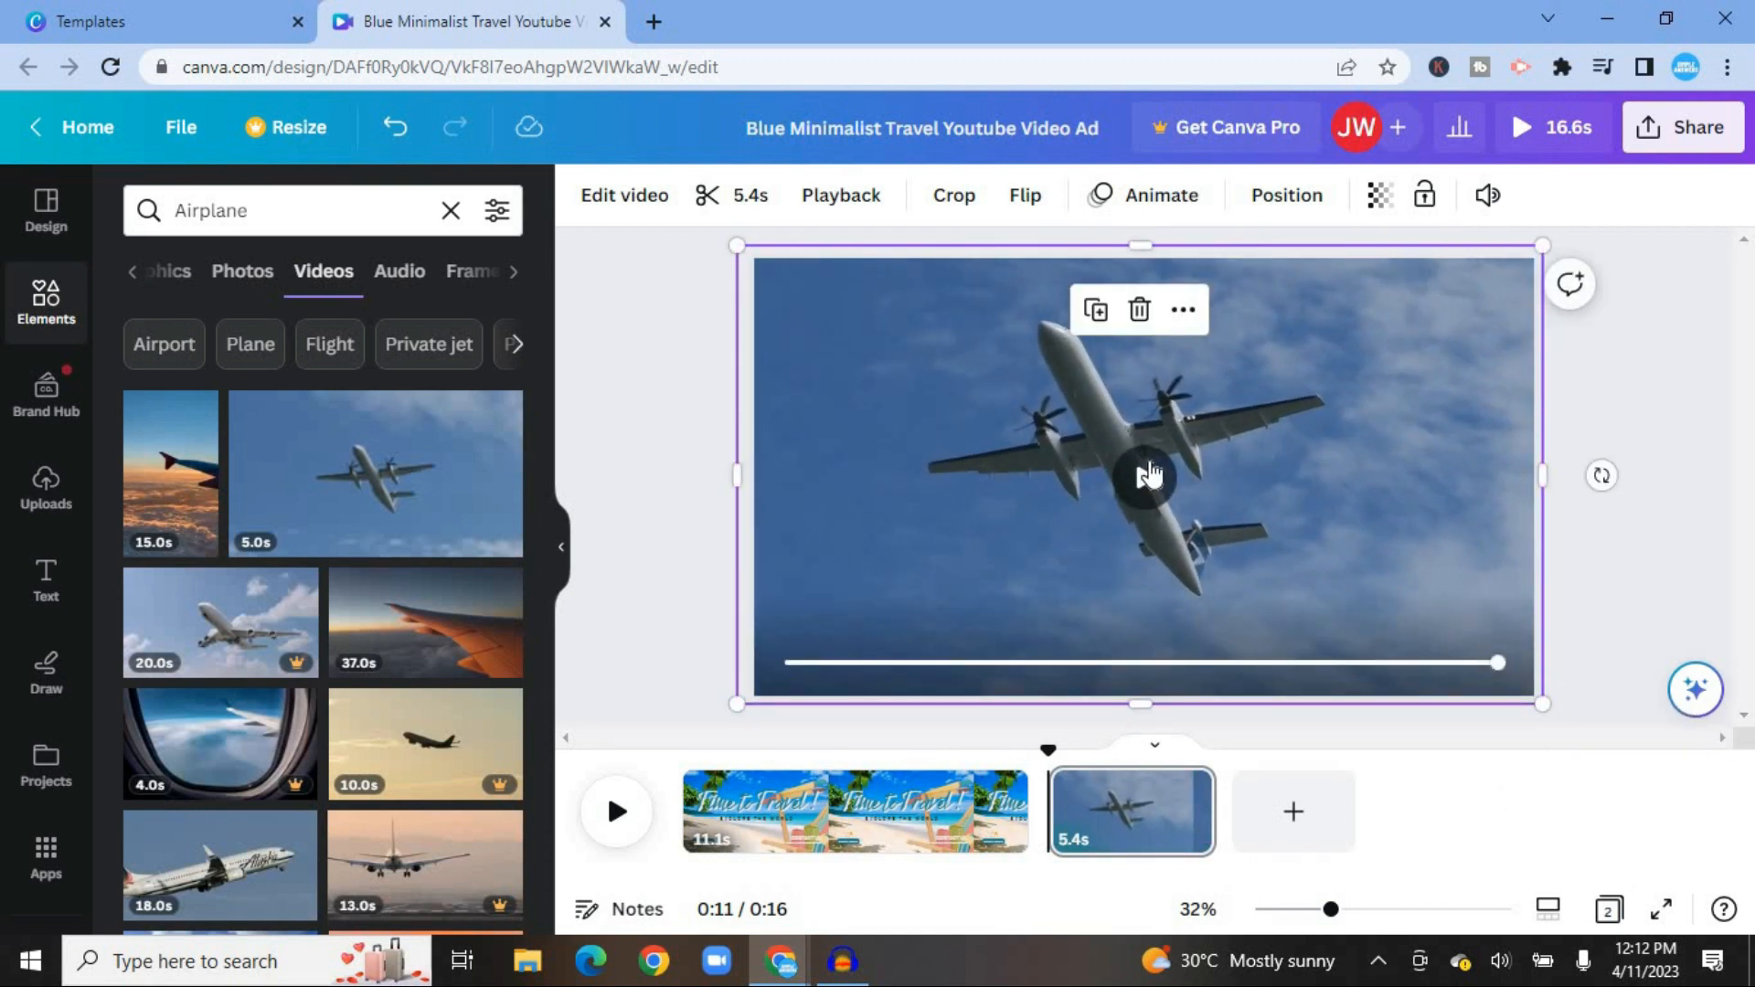
# - Preview the airplane clip and move its page ahead of the Time to Travel page in the timeline
pyautogui.click(1149, 473)
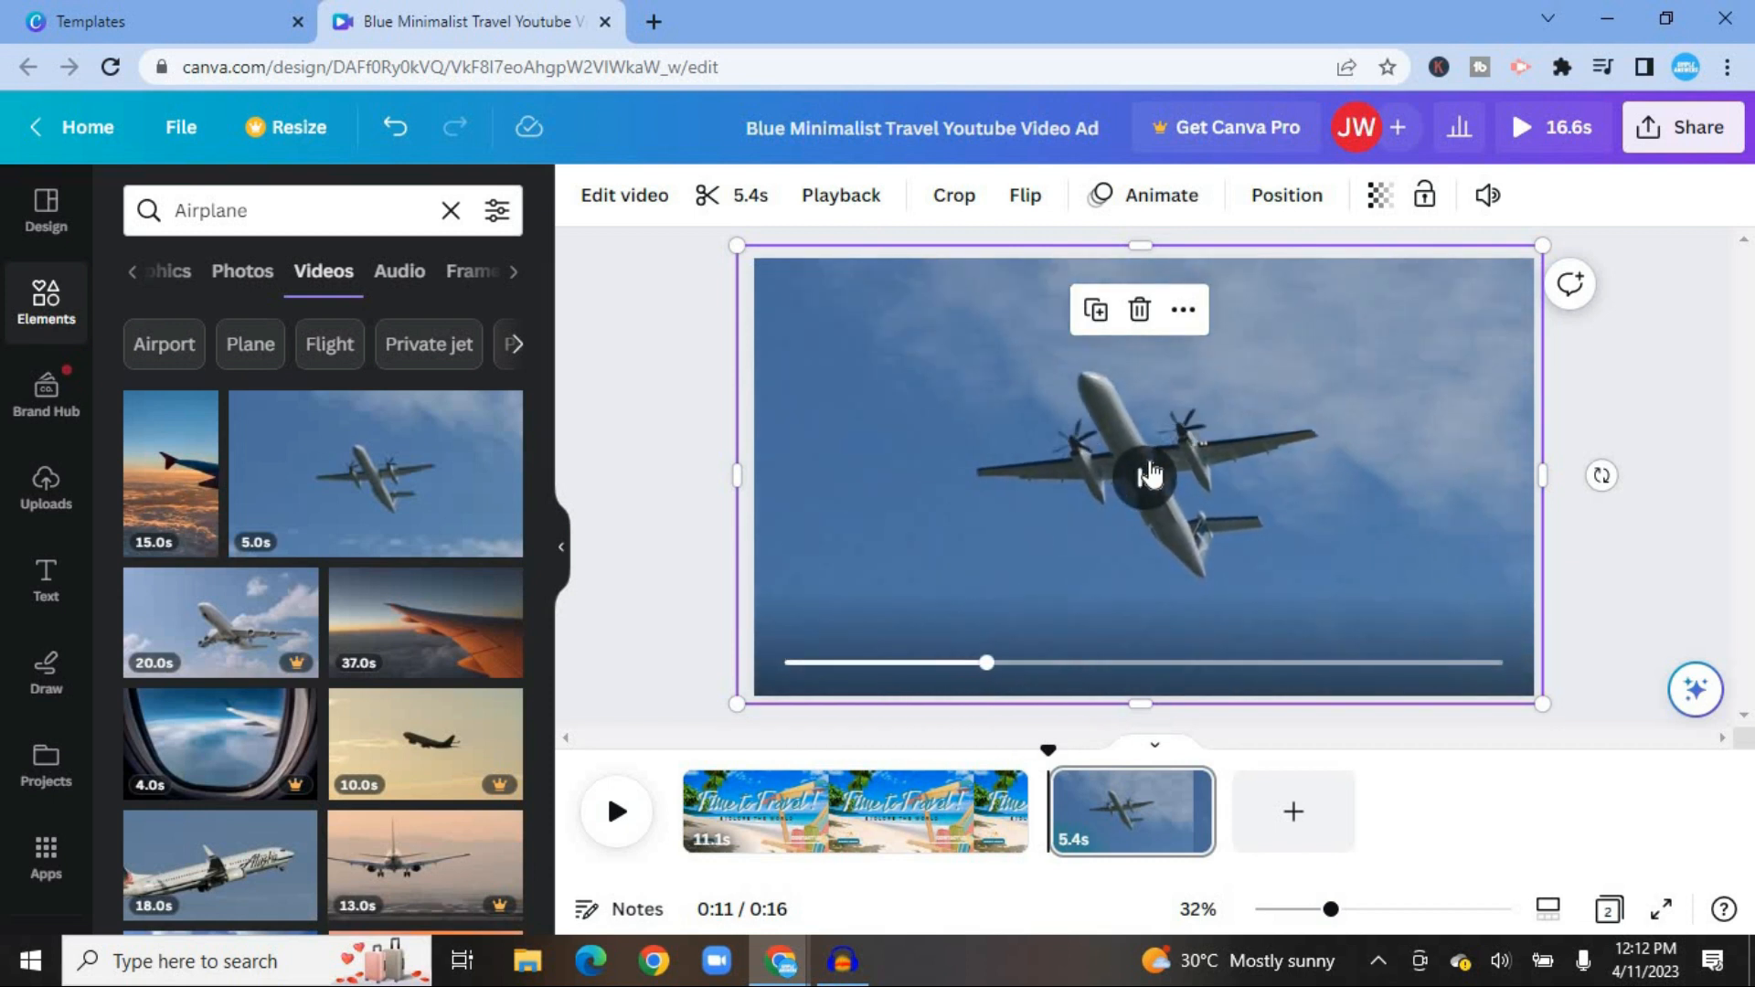
pyautogui.click(1149, 473)
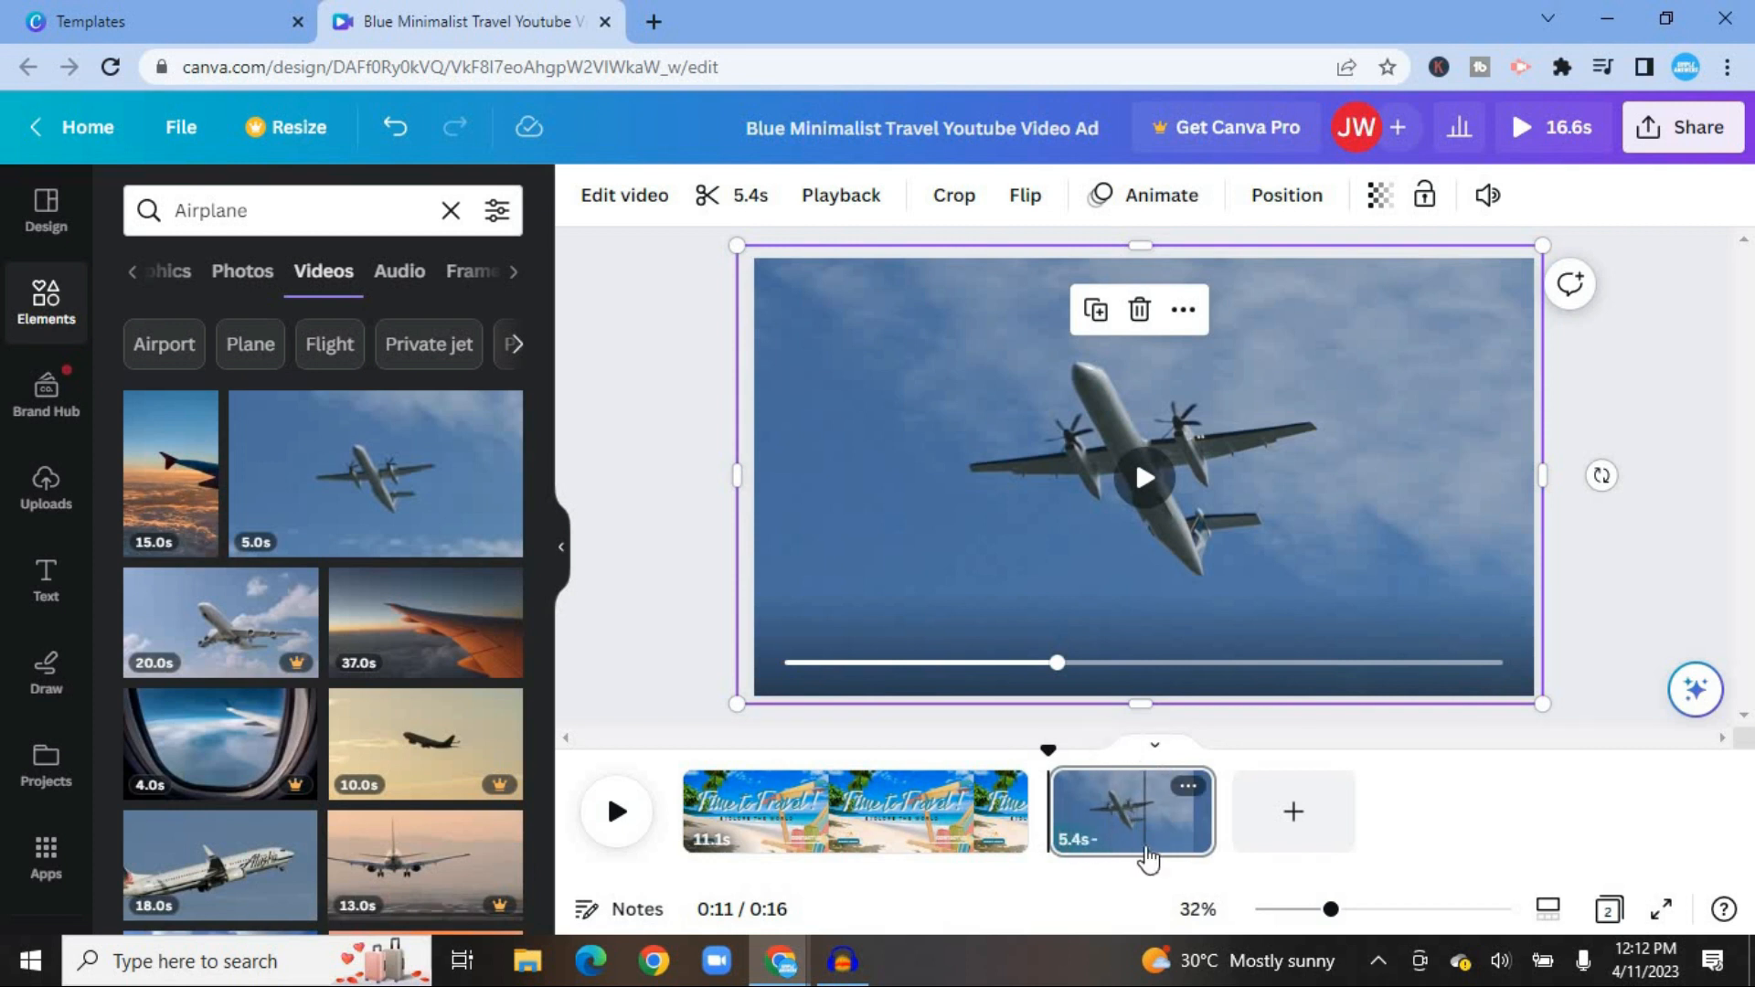
pyautogui.moveTo(987, 819); pyautogui.dragTo(713, 834)
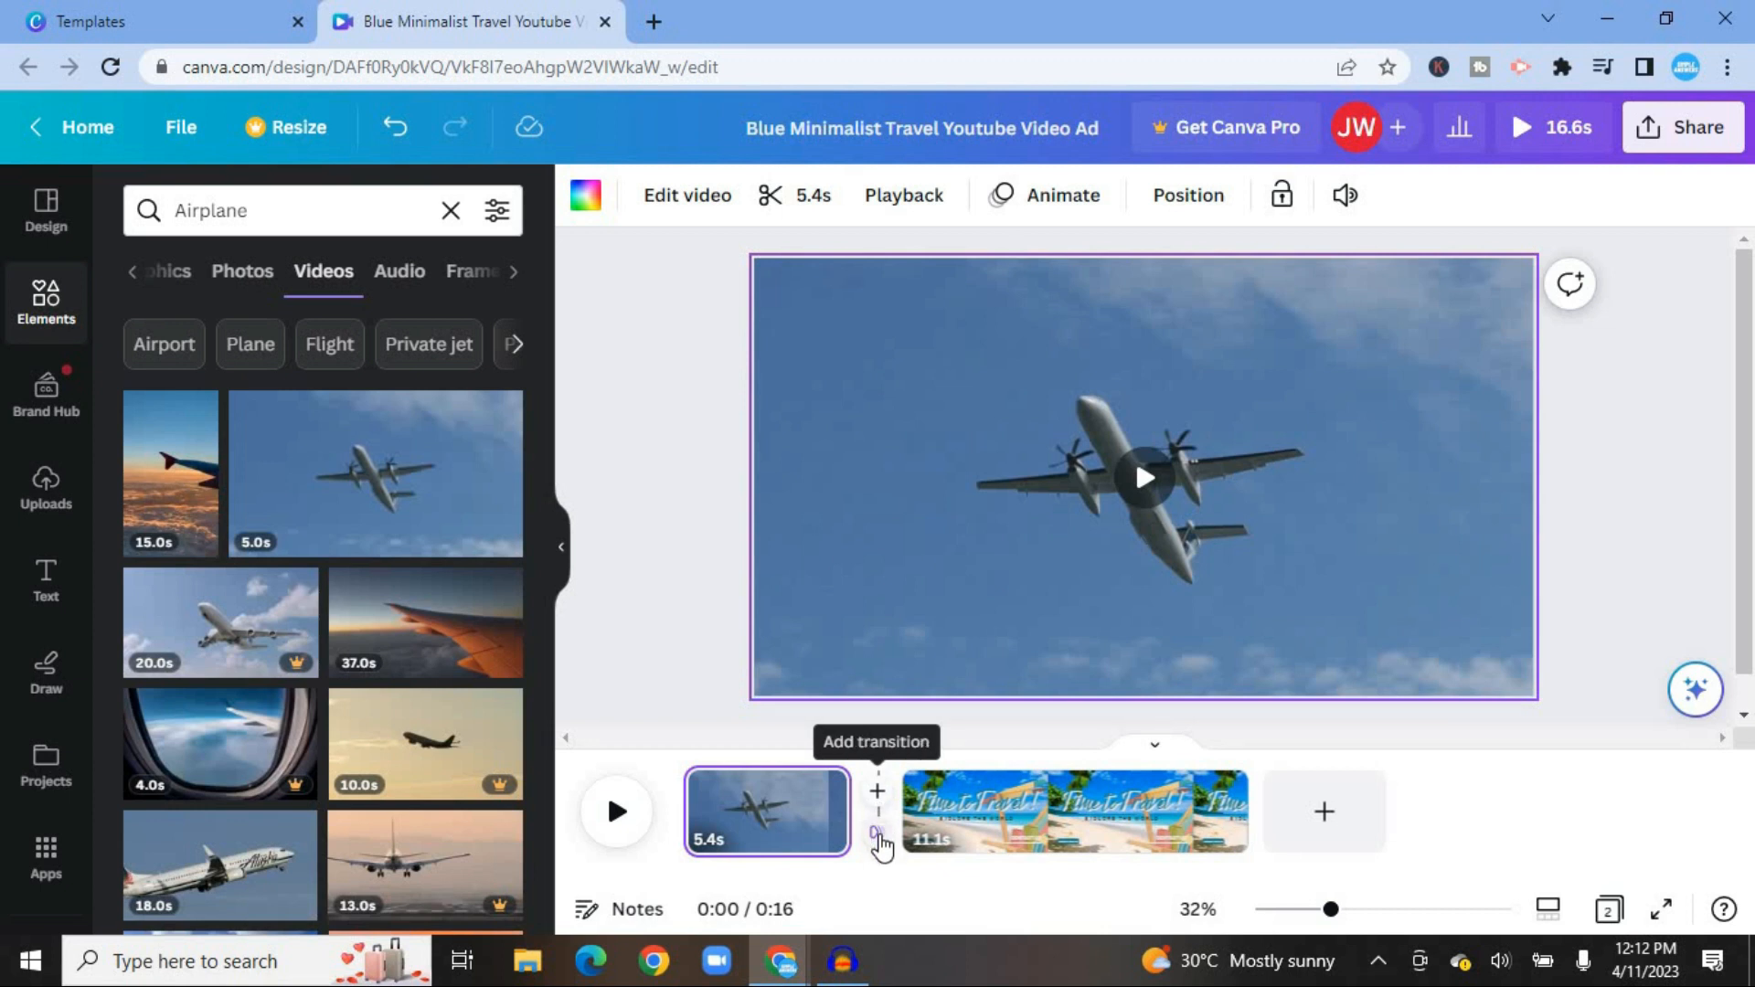
# - Add a Dissolve transition between the airplane page and the Time to Travel page, and preview the airplane clip
pyautogui.click(876, 834)
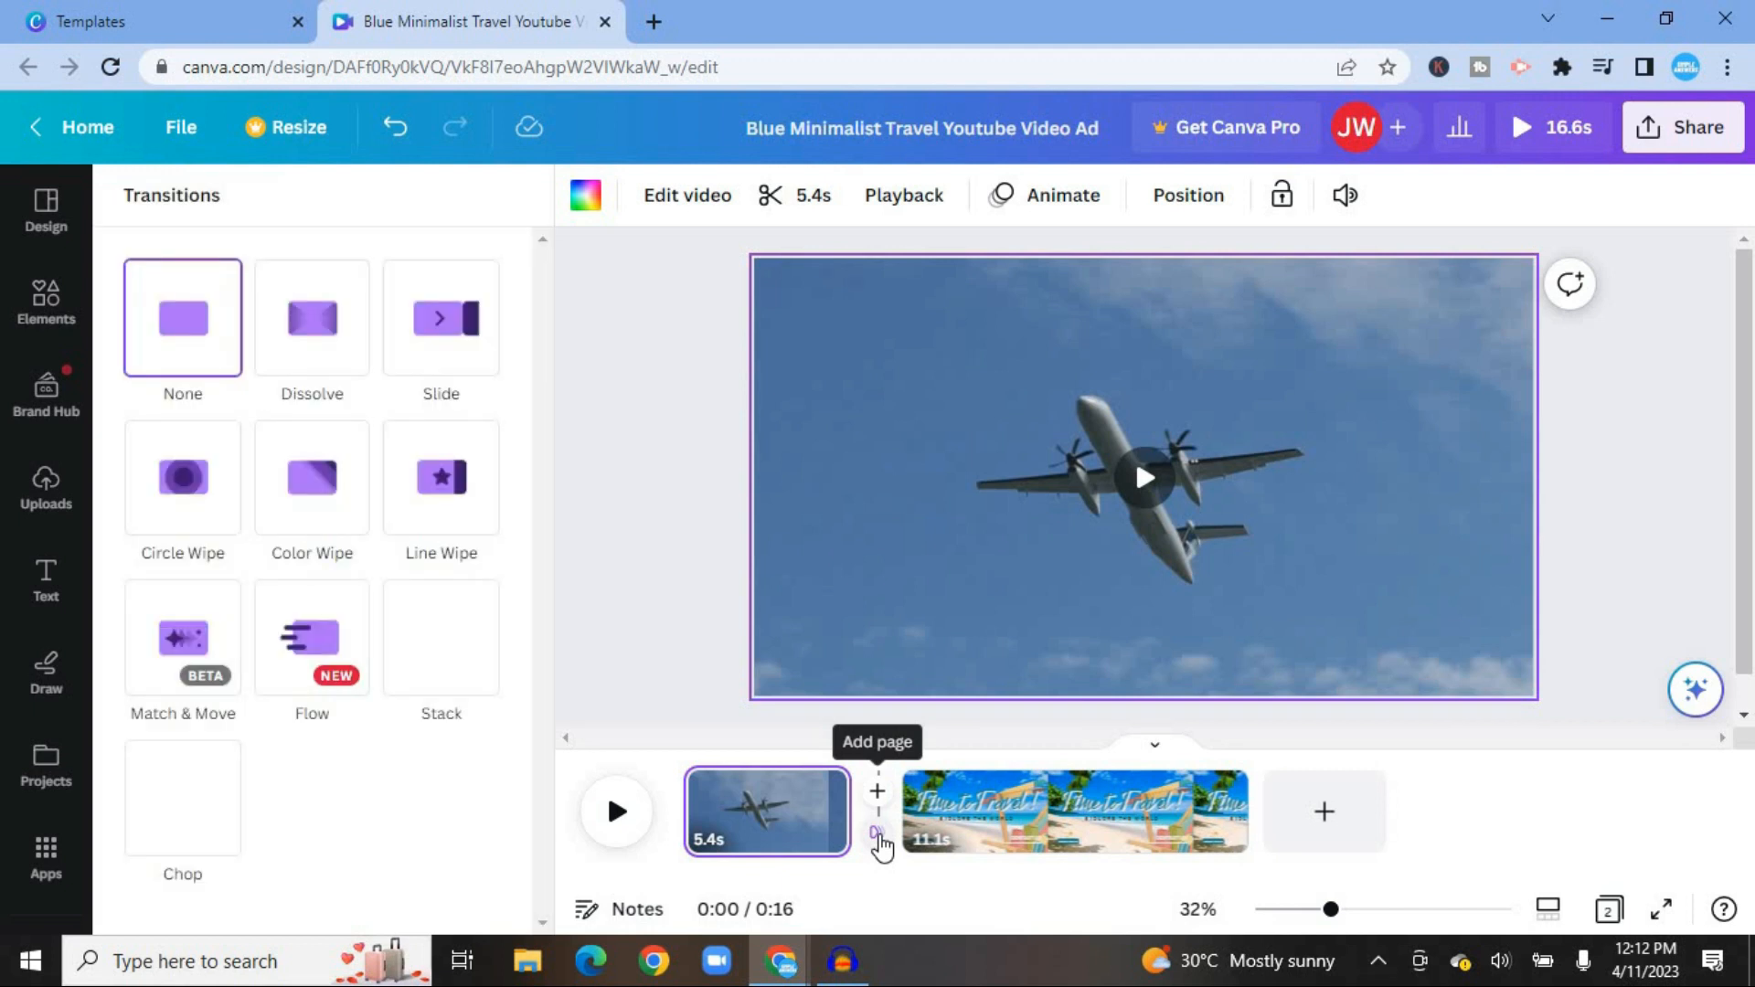
pyautogui.click(312, 366)
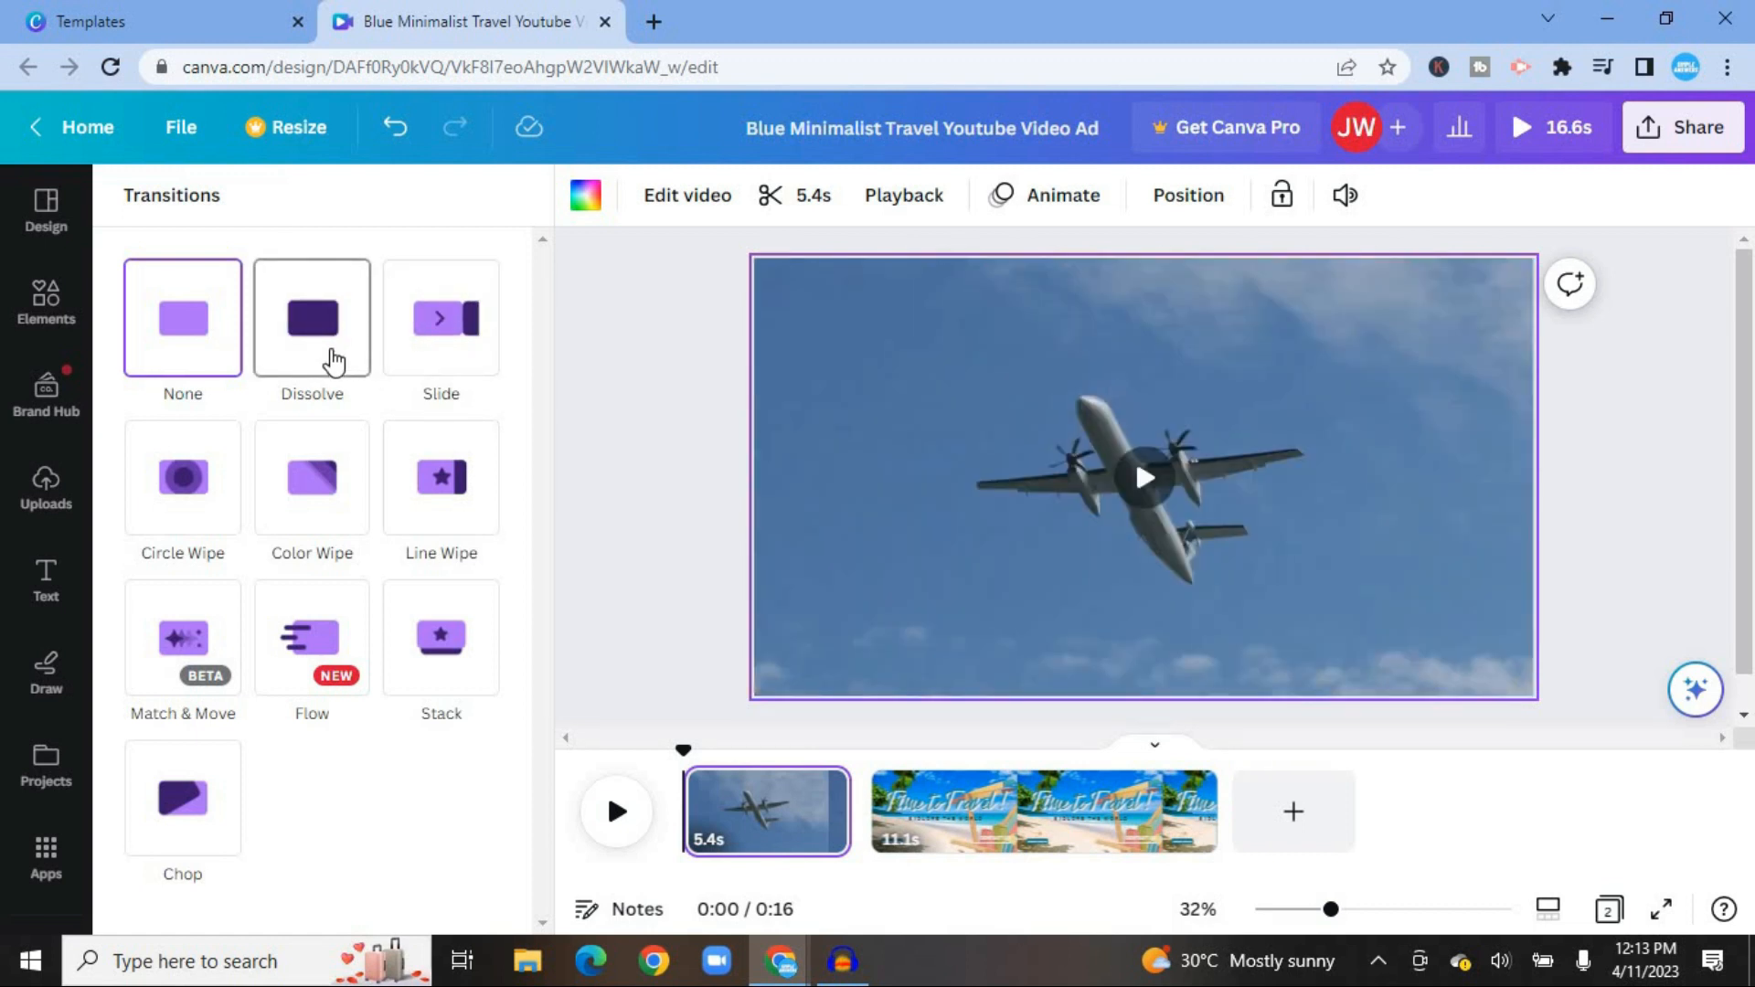
pyautogui.click(333, 361)
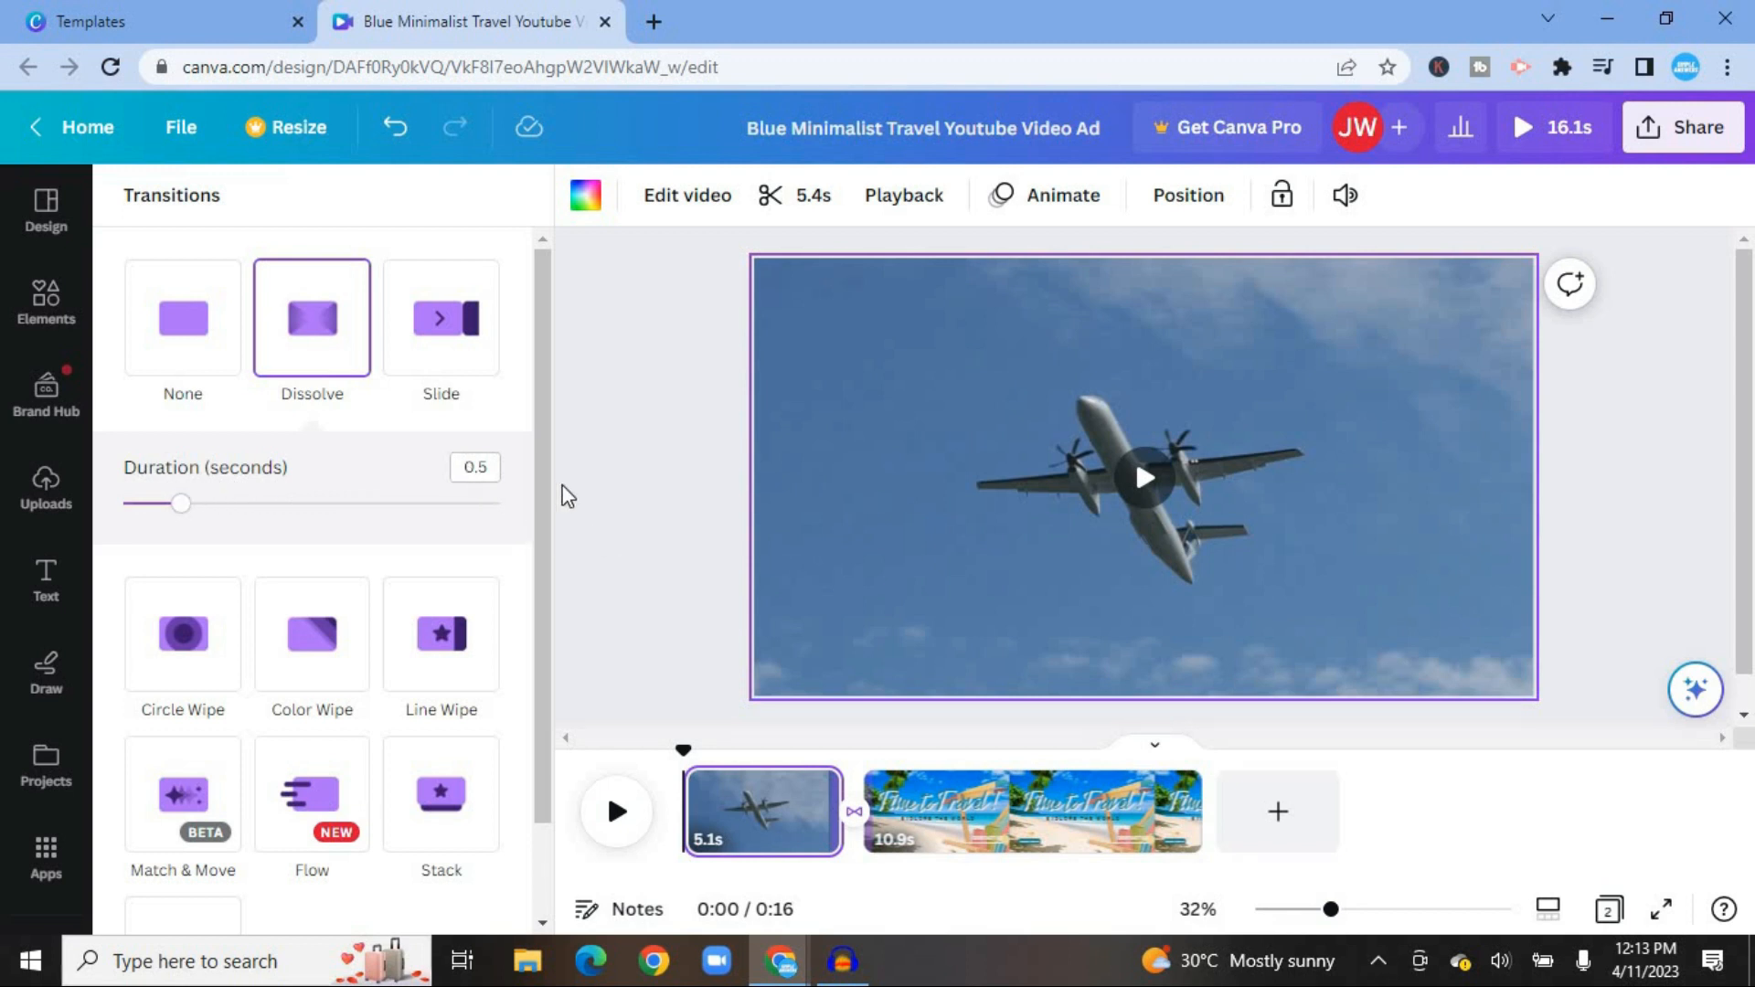
pyautogui.moveTo(1187, 492)
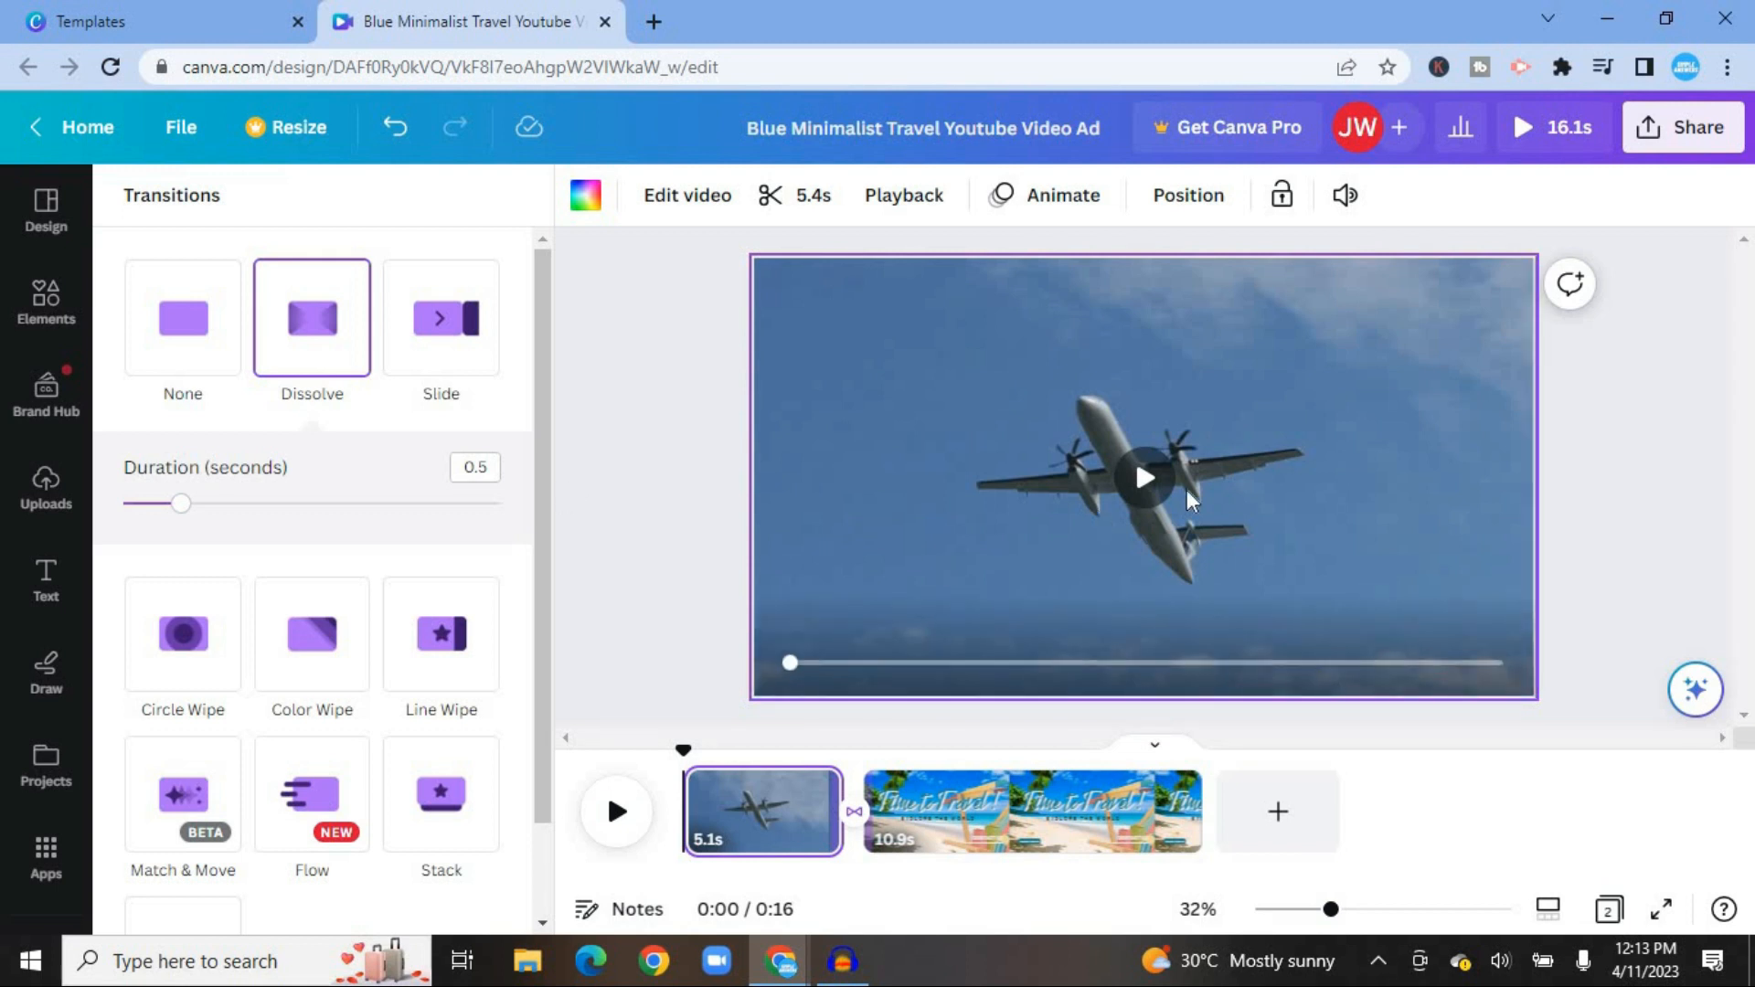
pyautogui.click(1140, 465)
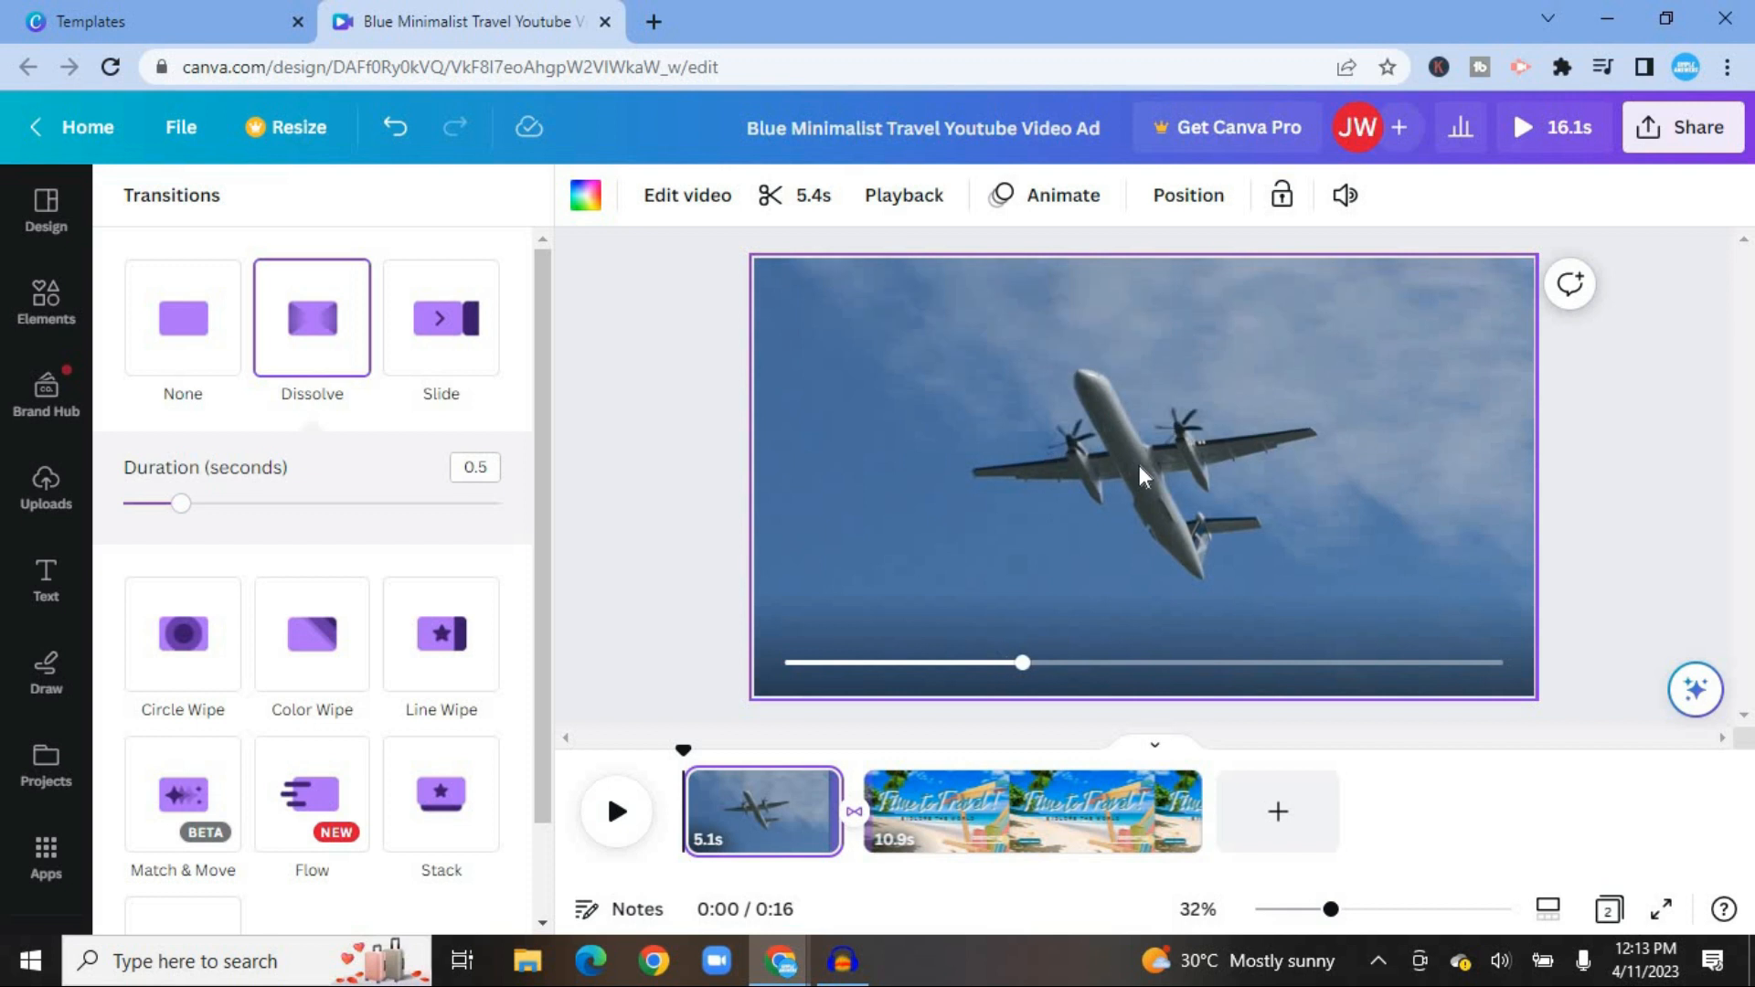
pyautogui.click(1141, 471)
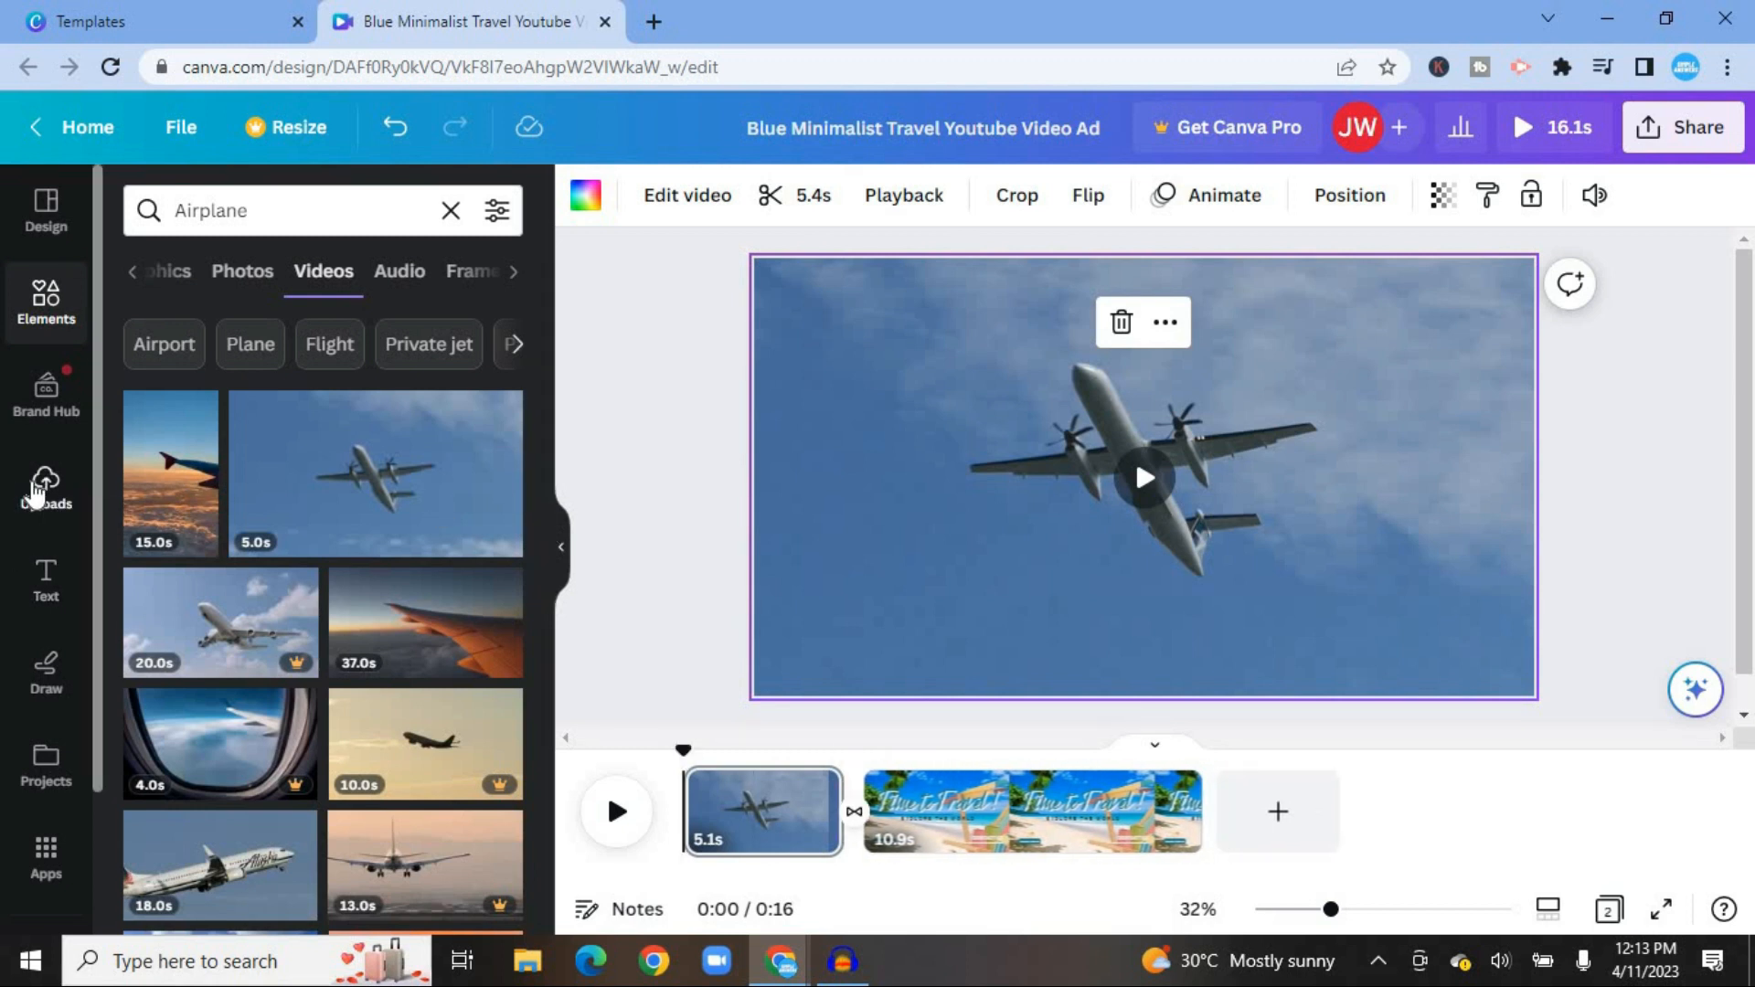
# - Add the uploaded angle.mp3 audio to the video and extend the Time to Travel page to 12.1 seconds
pyautogui.click(35, 492)
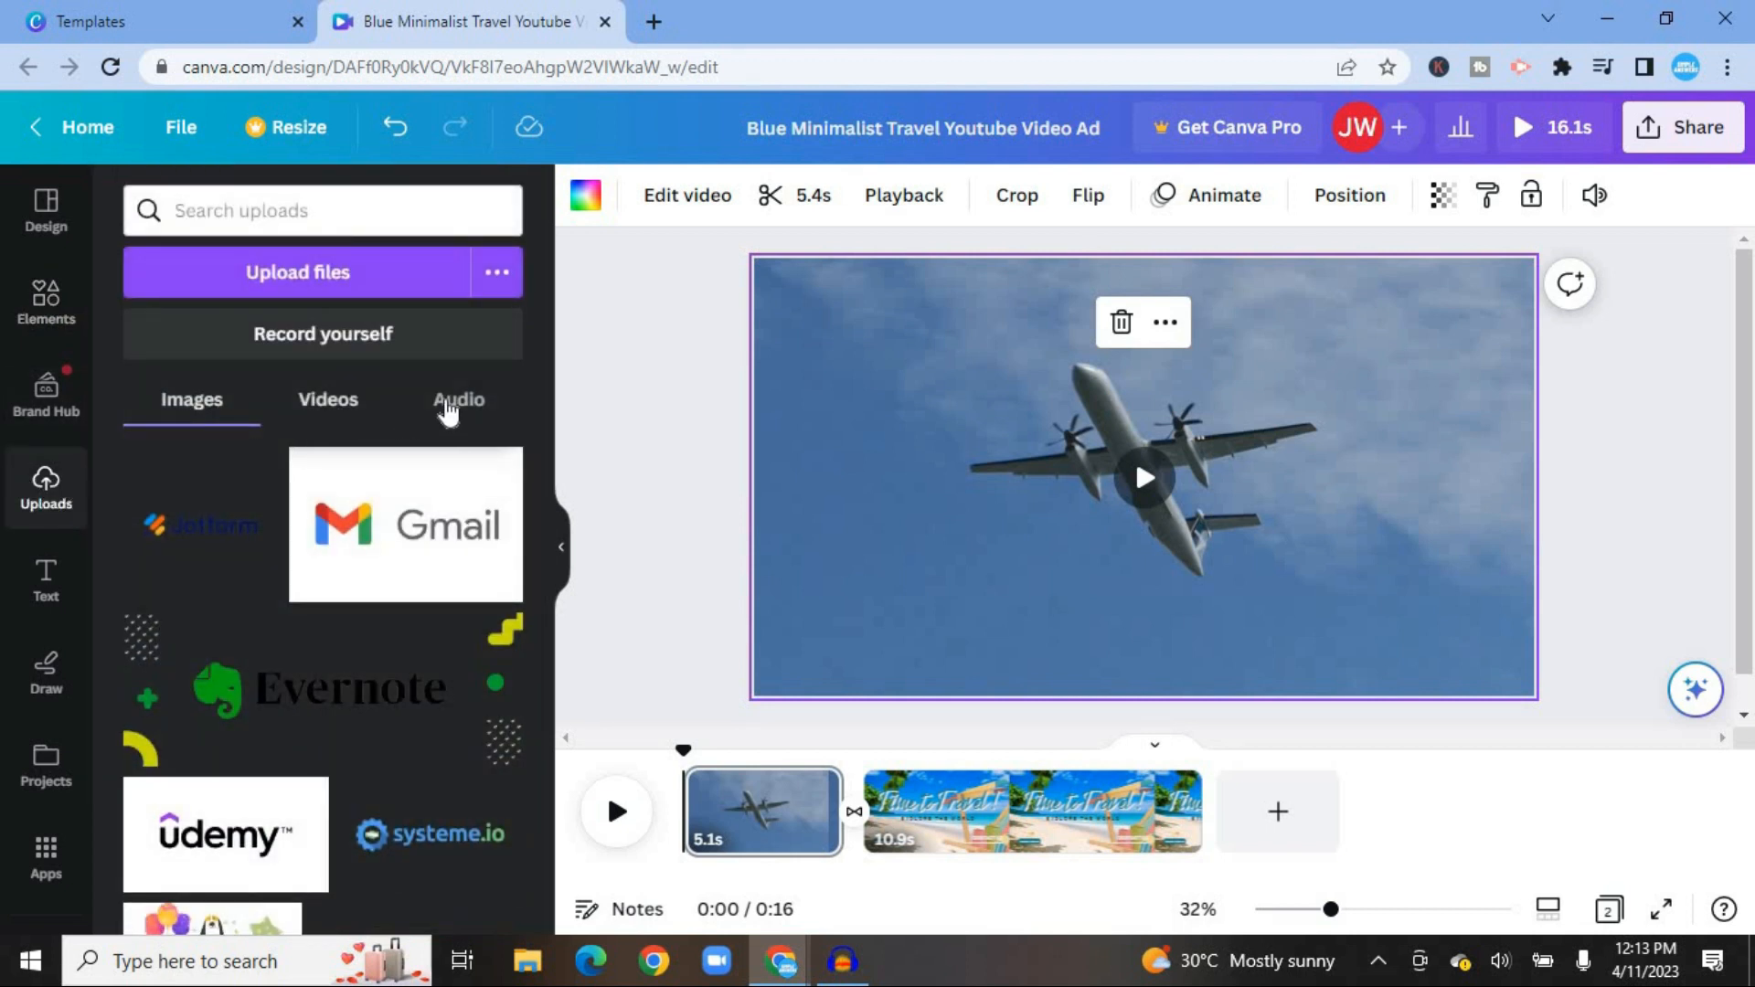
pyautogui.click(448, 412)
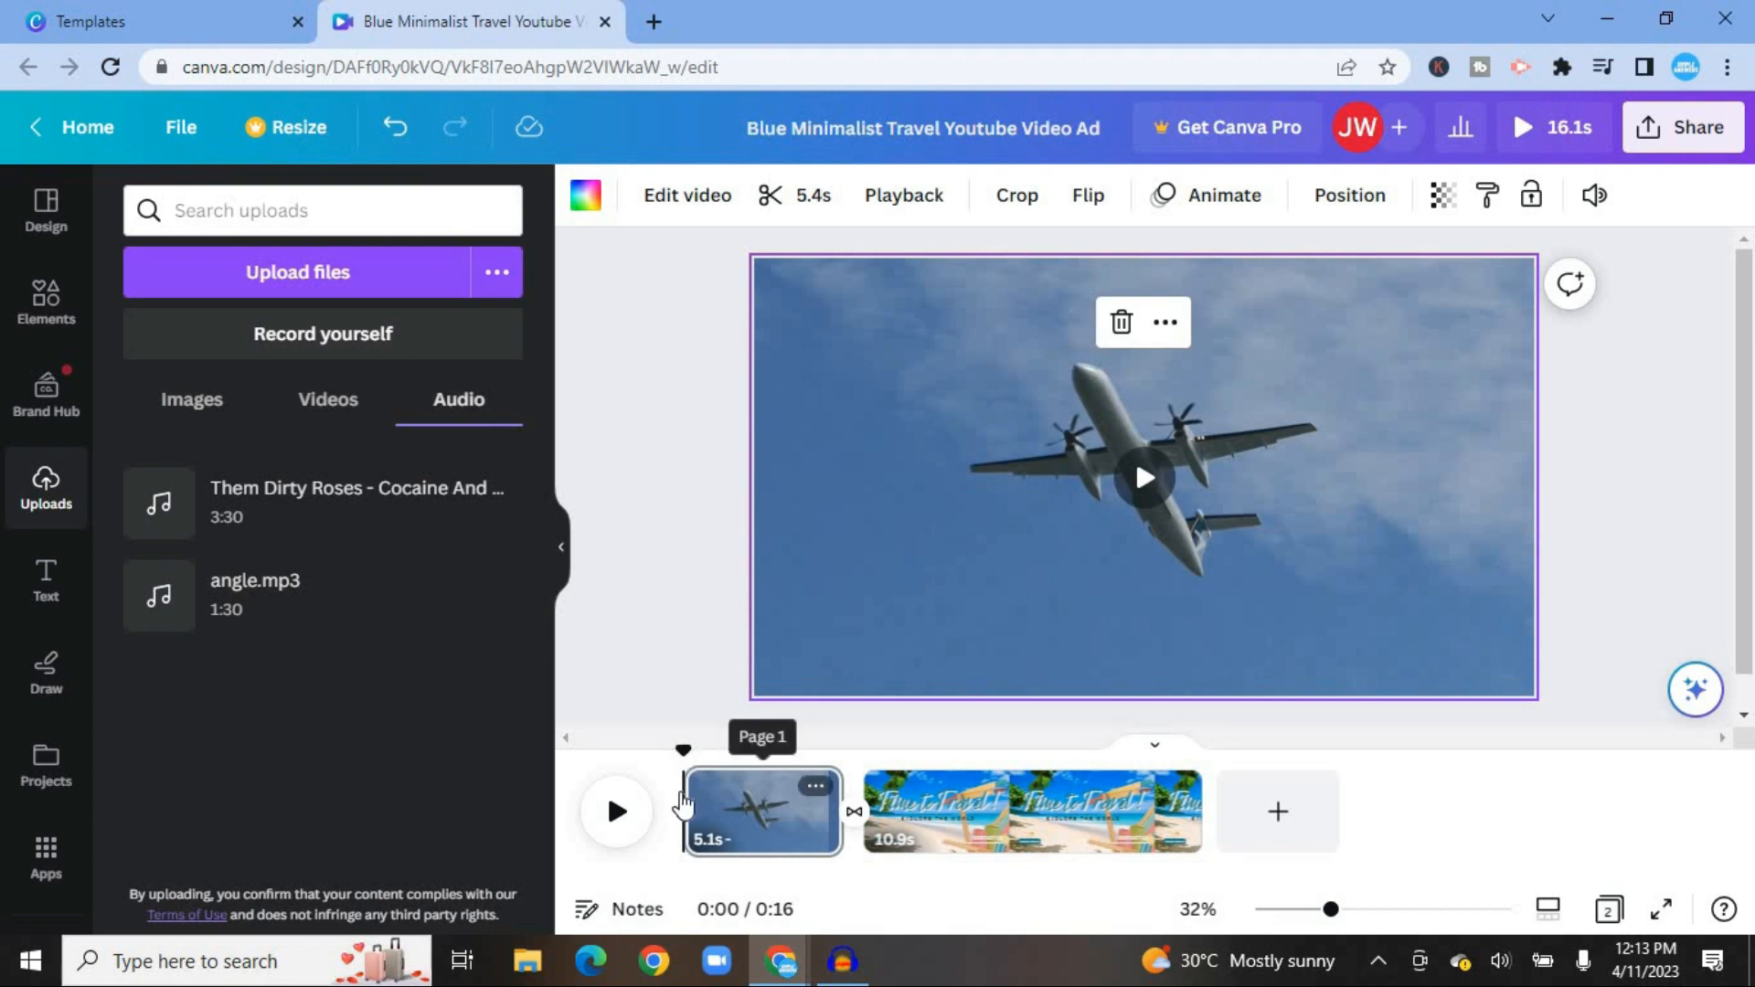
pyautogui.click(285, 611)
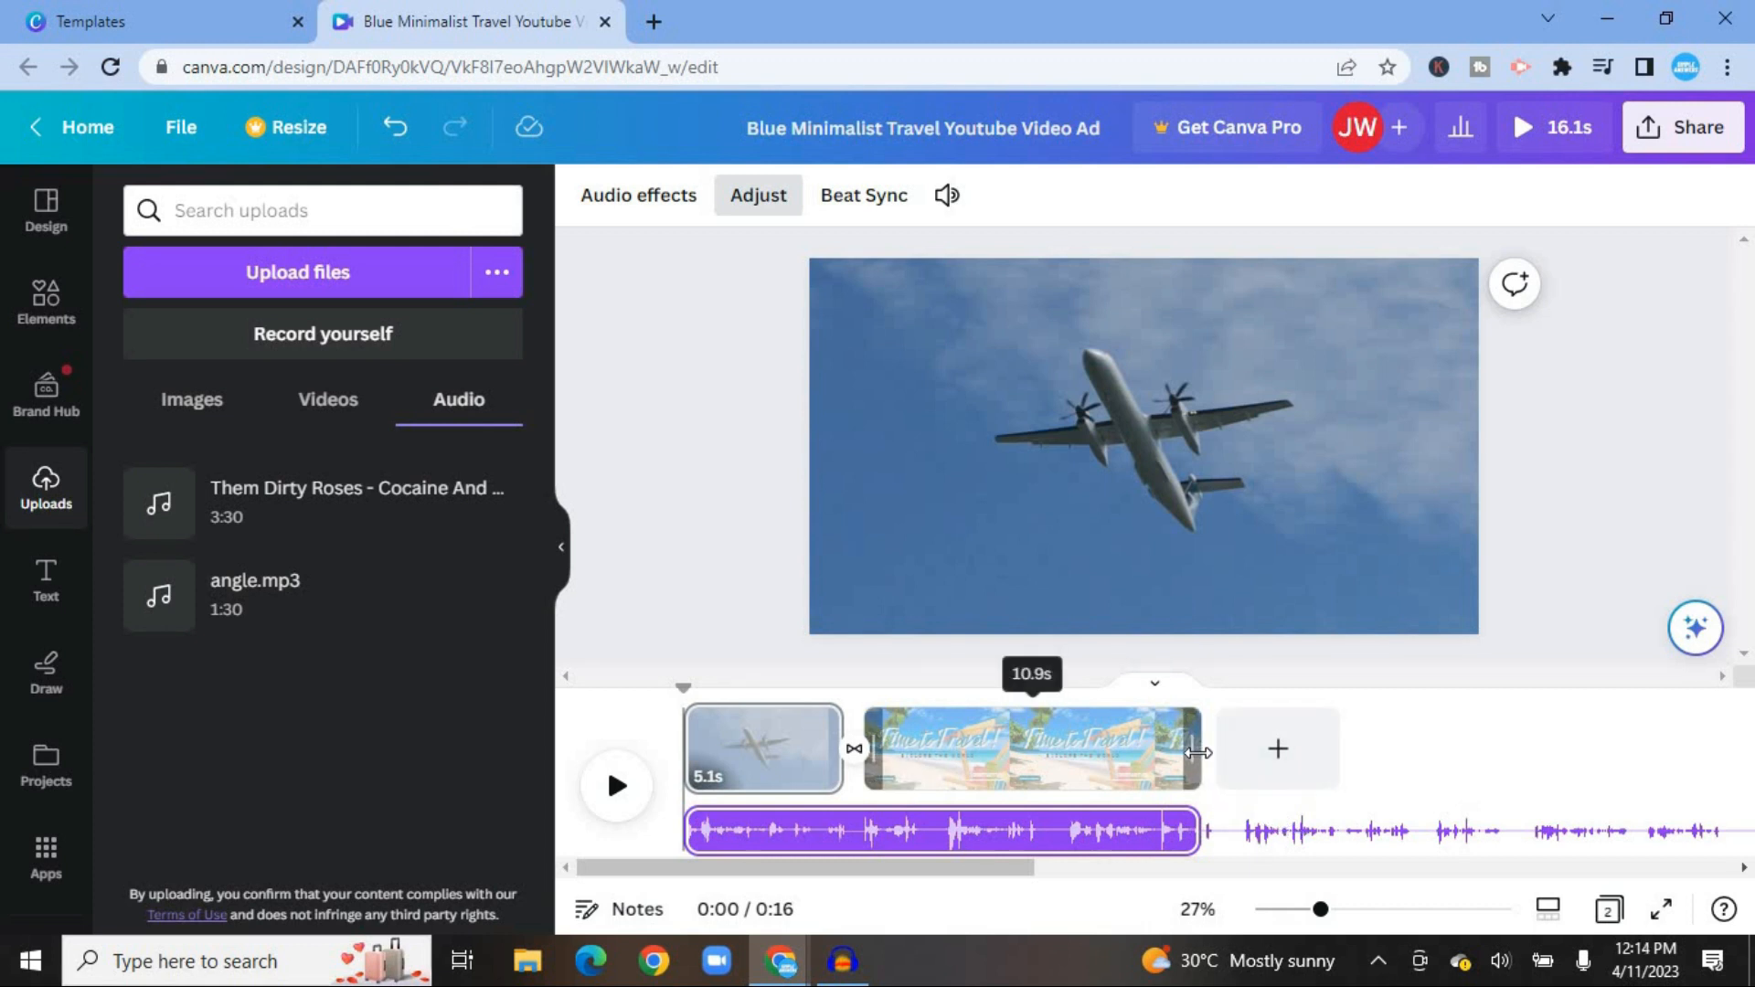
pyautogui.moveTo(1198, 752); pyautogui.dragTo(1236, 768)
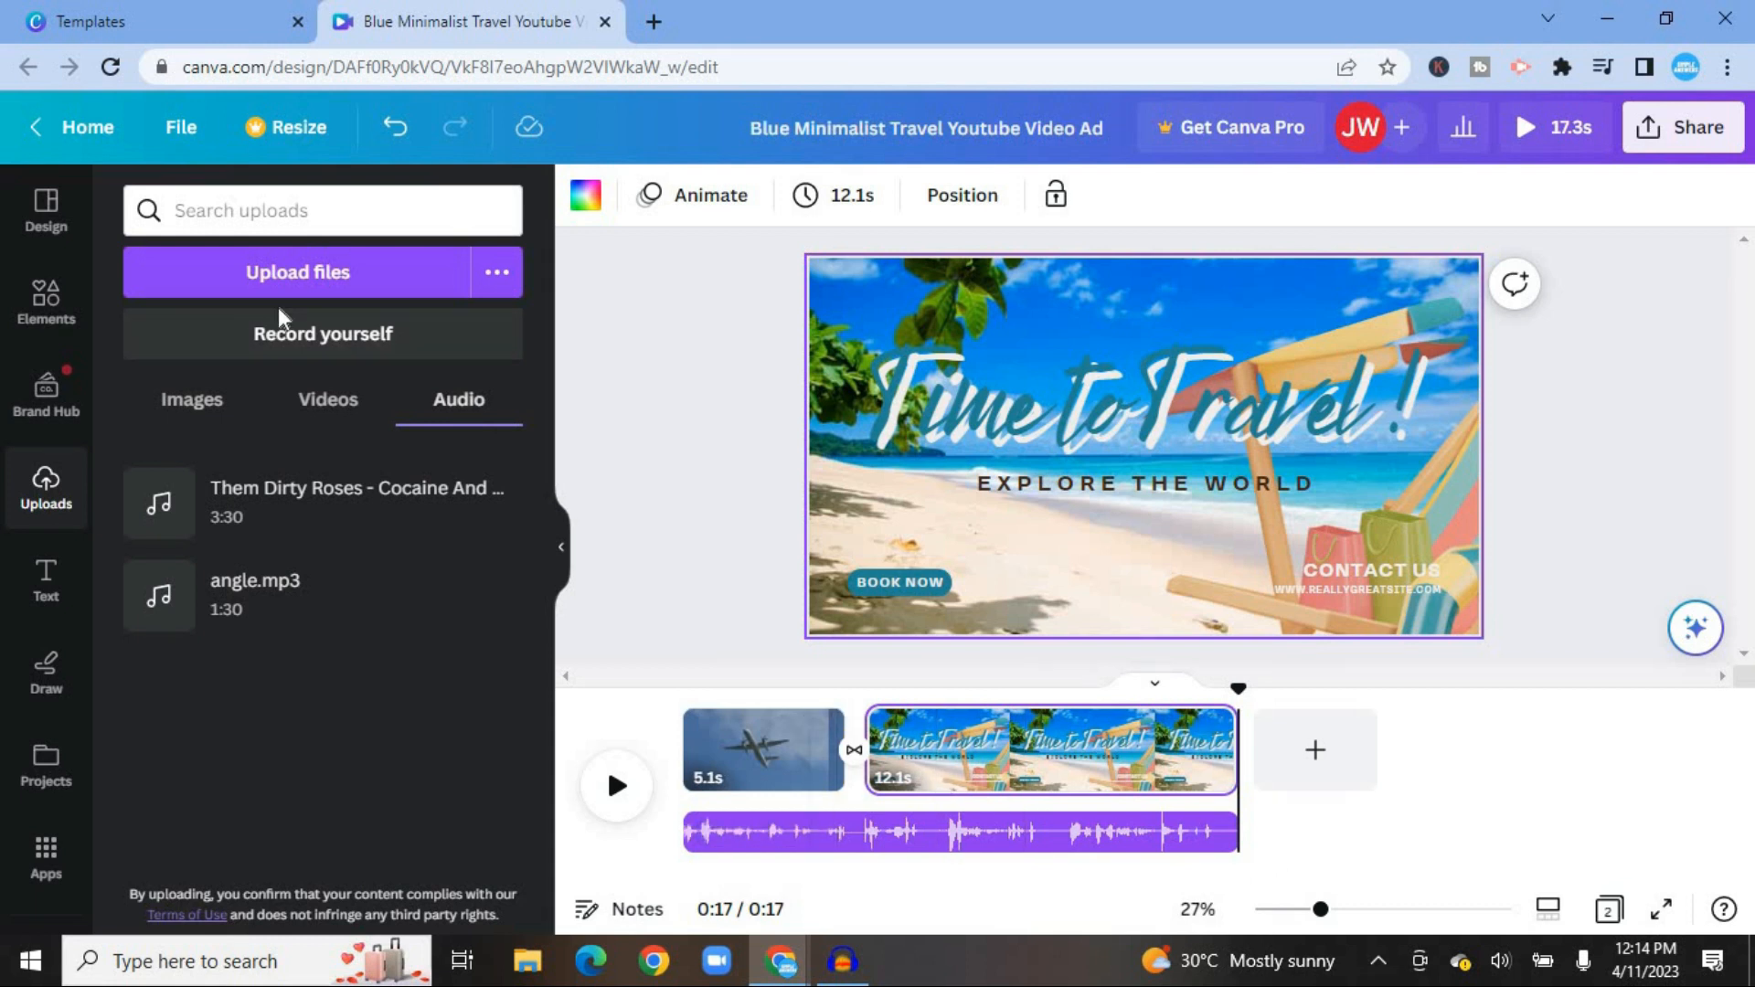
# - Look through the stock audio results for Airplane and for the suggested Flight search
pyautogui.click(40, 316)
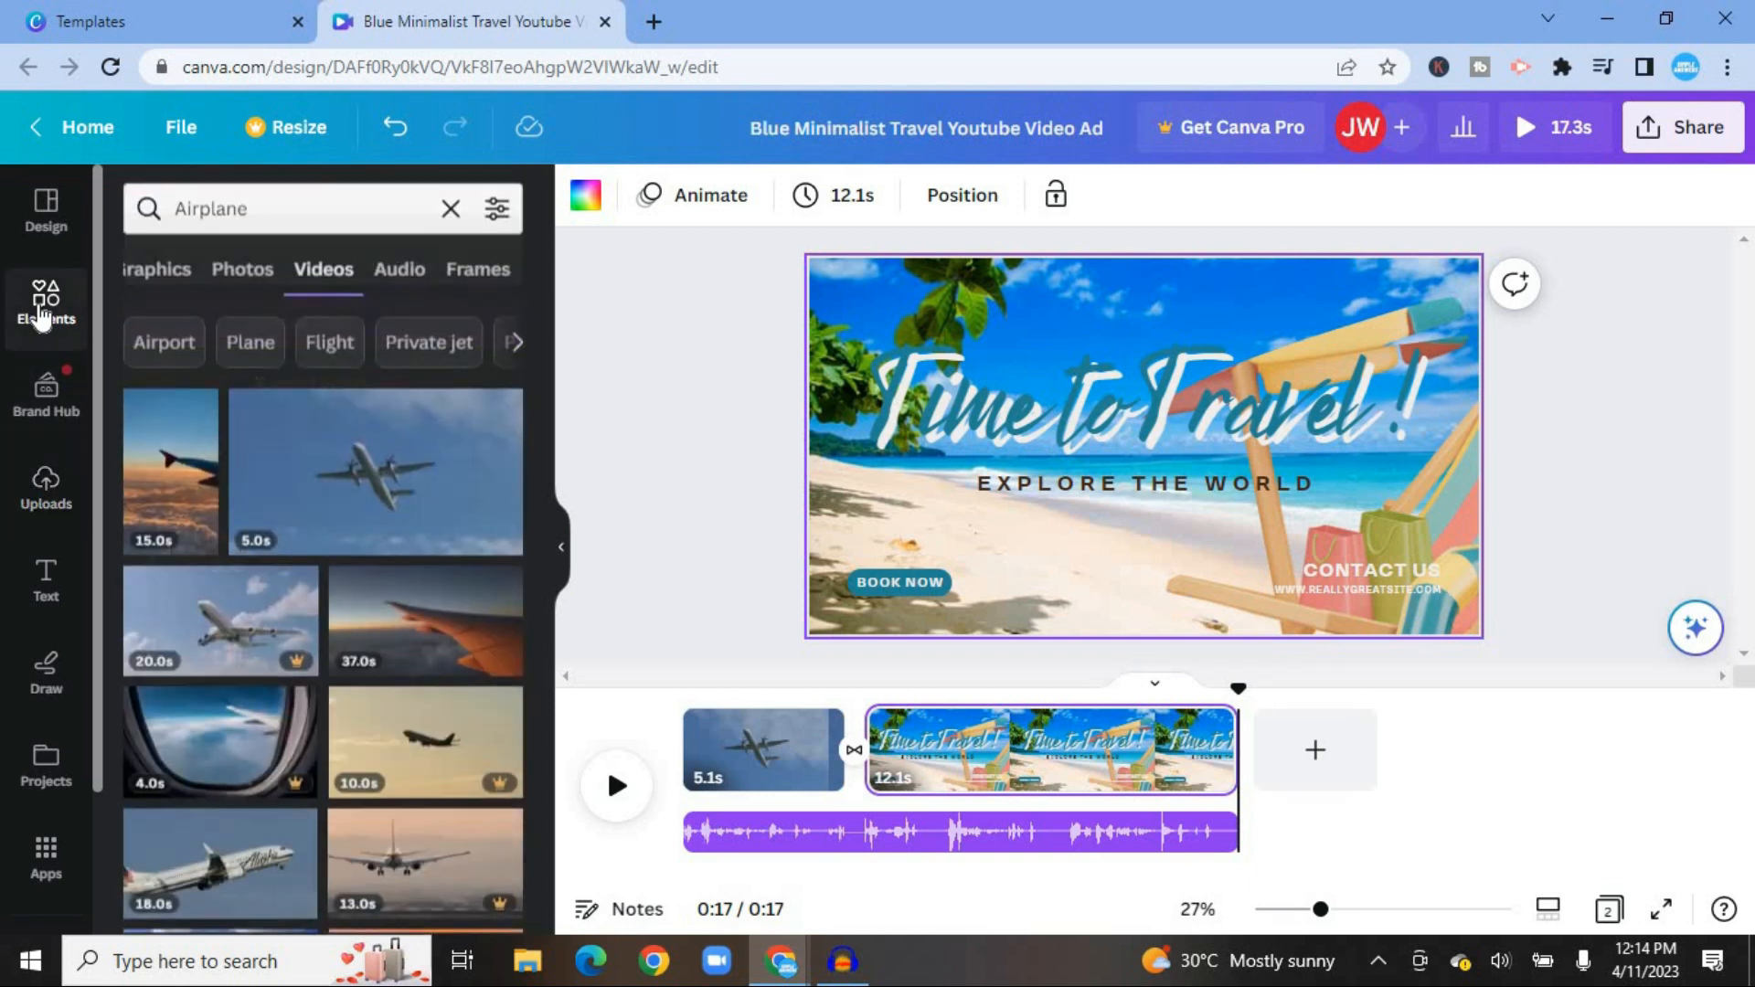
pyautogui.click(381, 274)
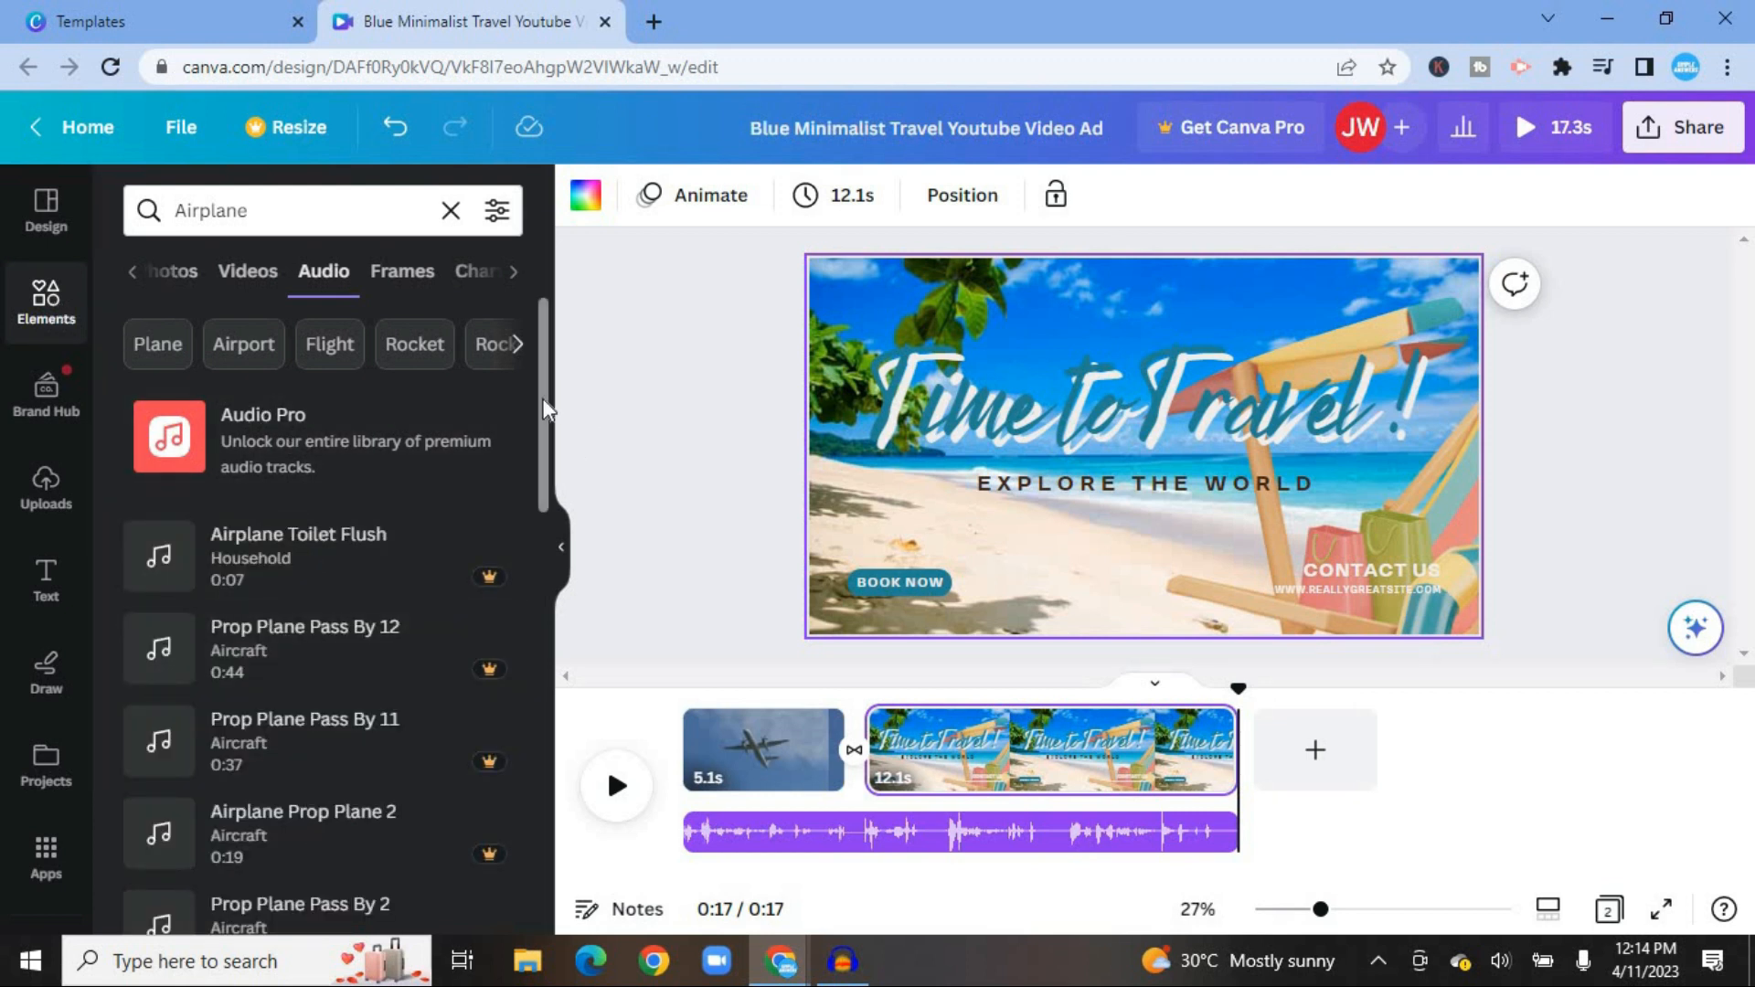
pyautogui.scroll(-8, 544, 409)
pyautogui.moveTo(541, 585); pyautogui.dragTo(538, 353)
pyautogui.click(329, 344)
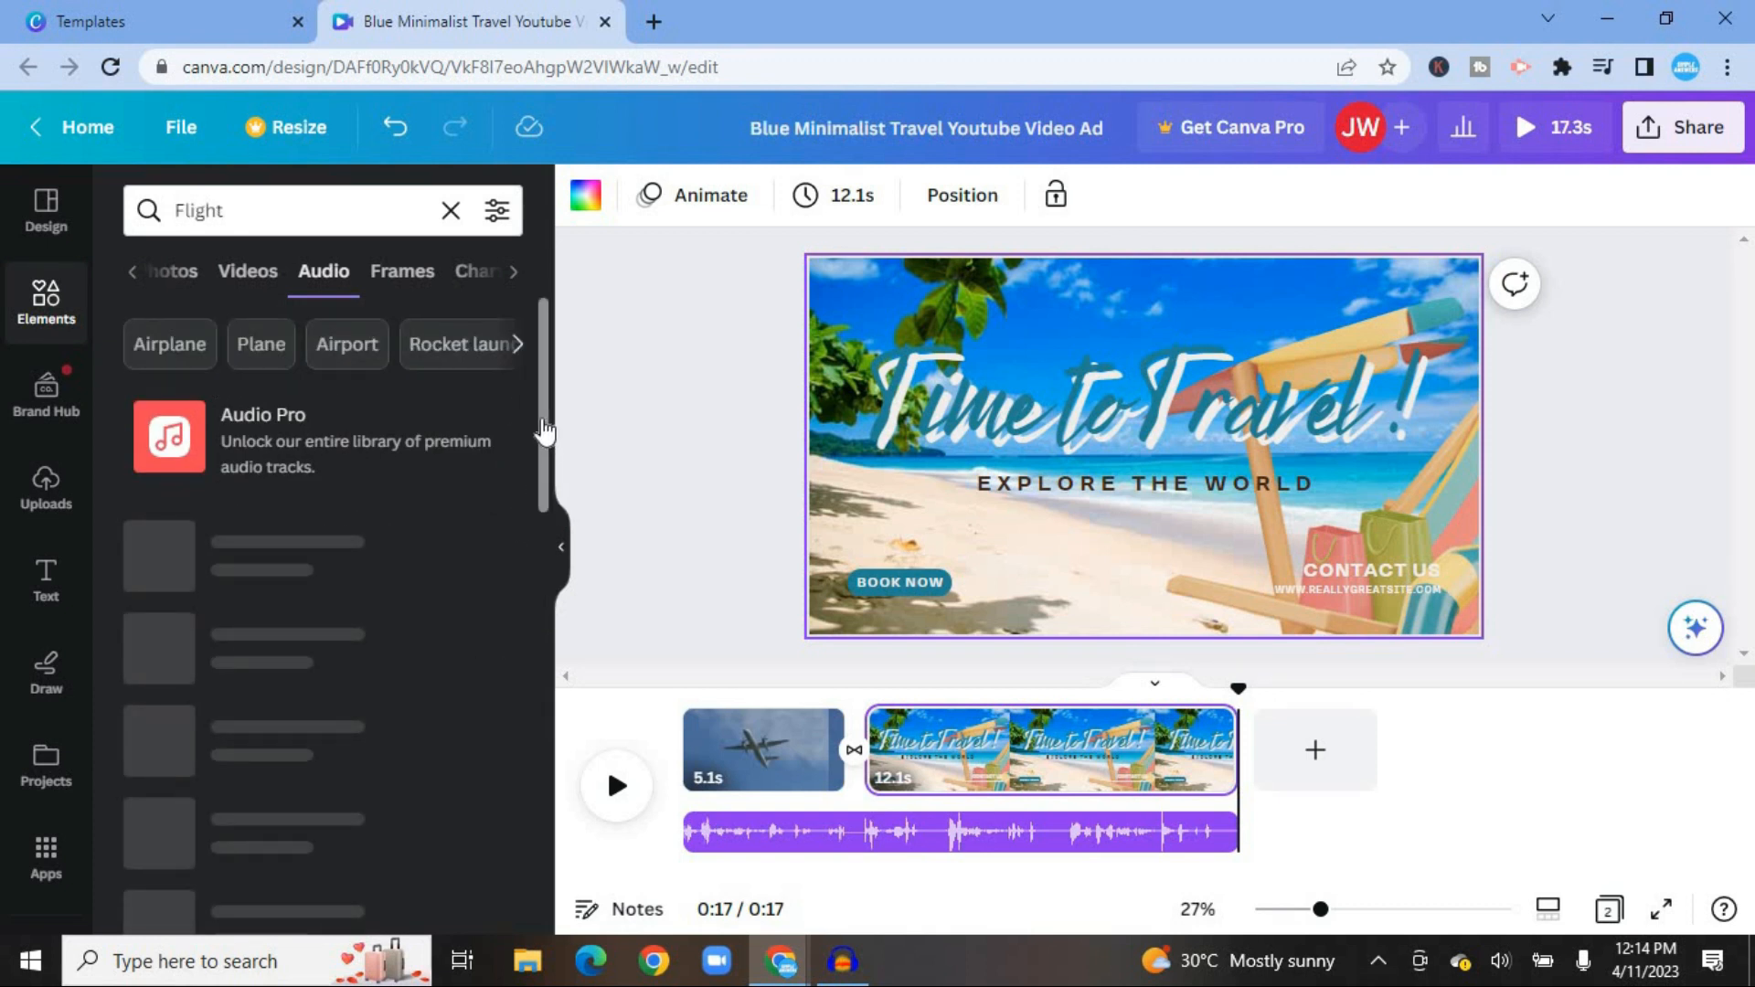
pyautogui.scroll(-4, 545, 508)
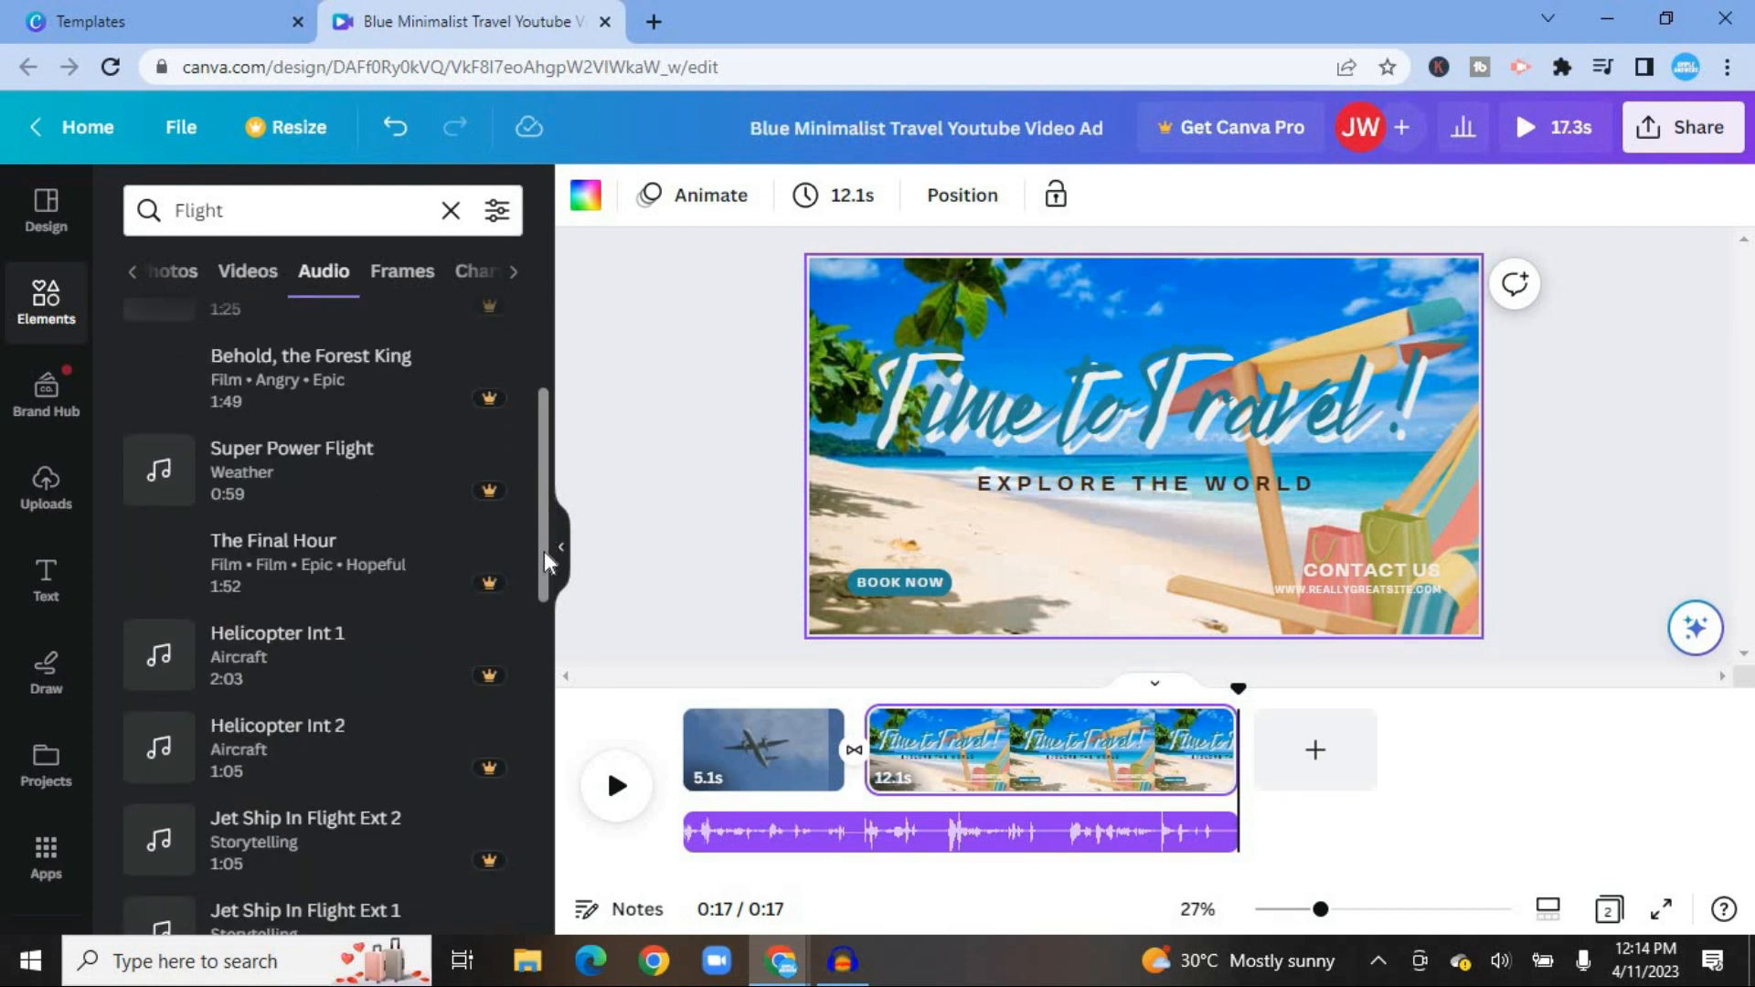
pyautogui.moveTo(545, 495); pyautogui.dragTo(546, 371)
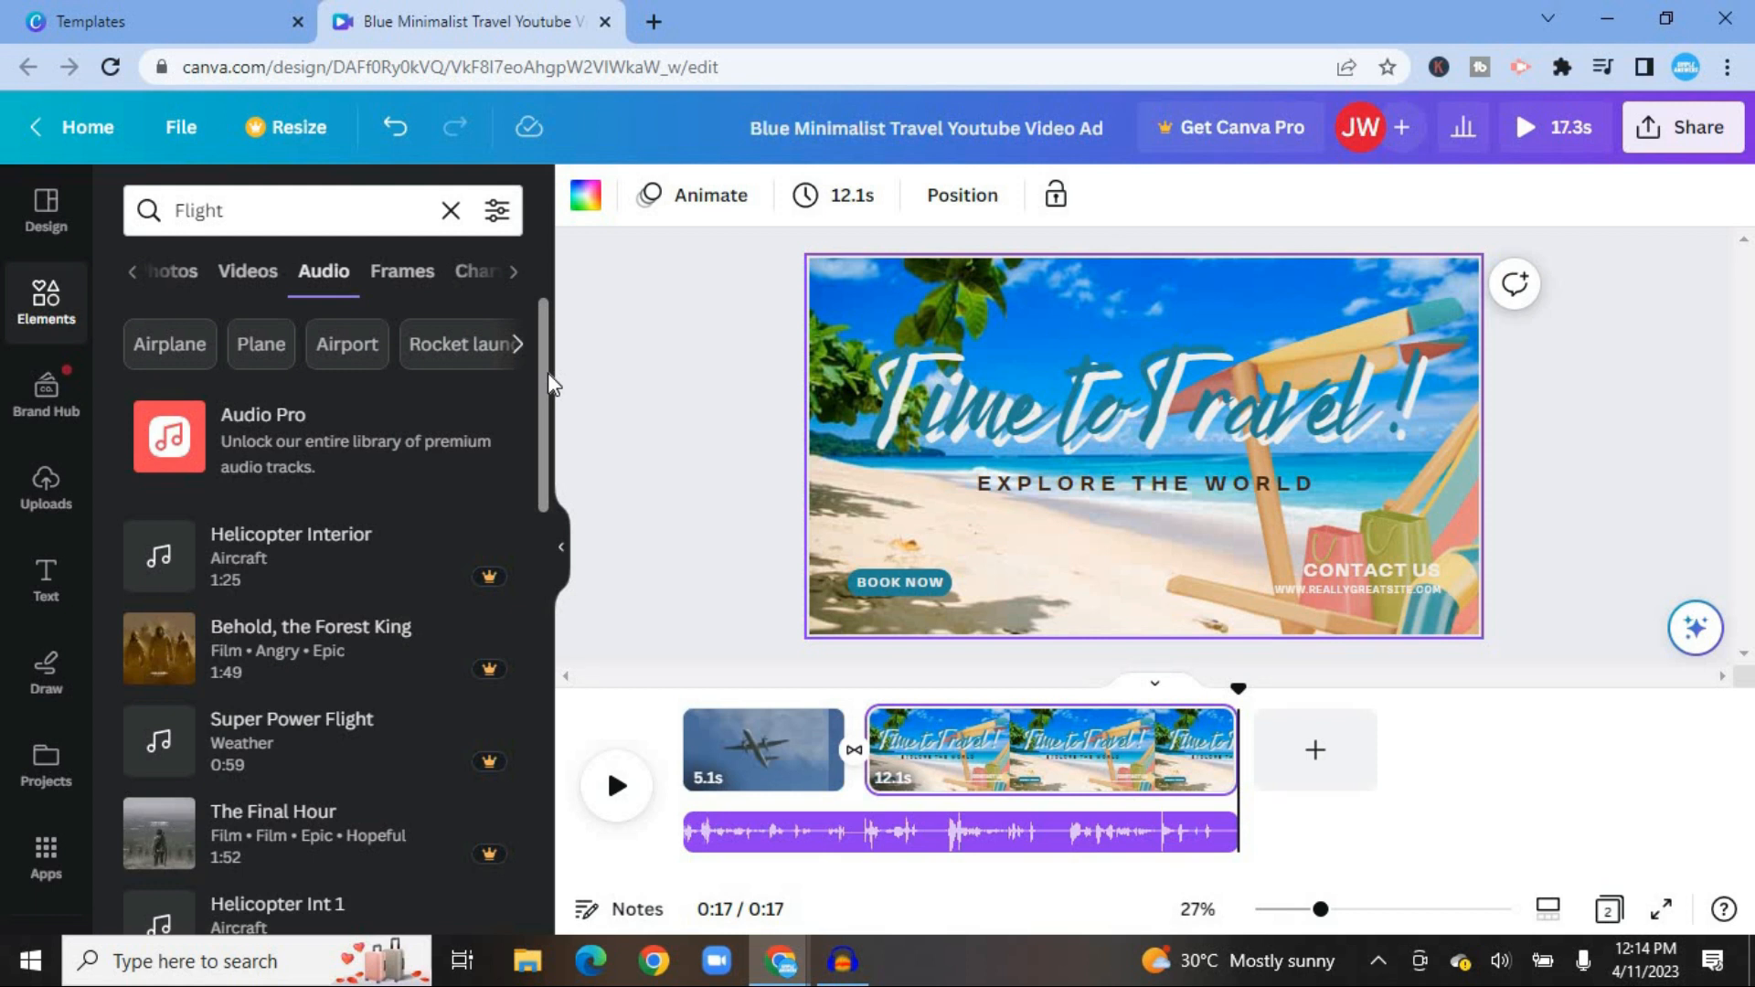
# - Go back to the start of the airplane page in the timeline and search the elements for "beach"
pyautogui.click(757, 736)
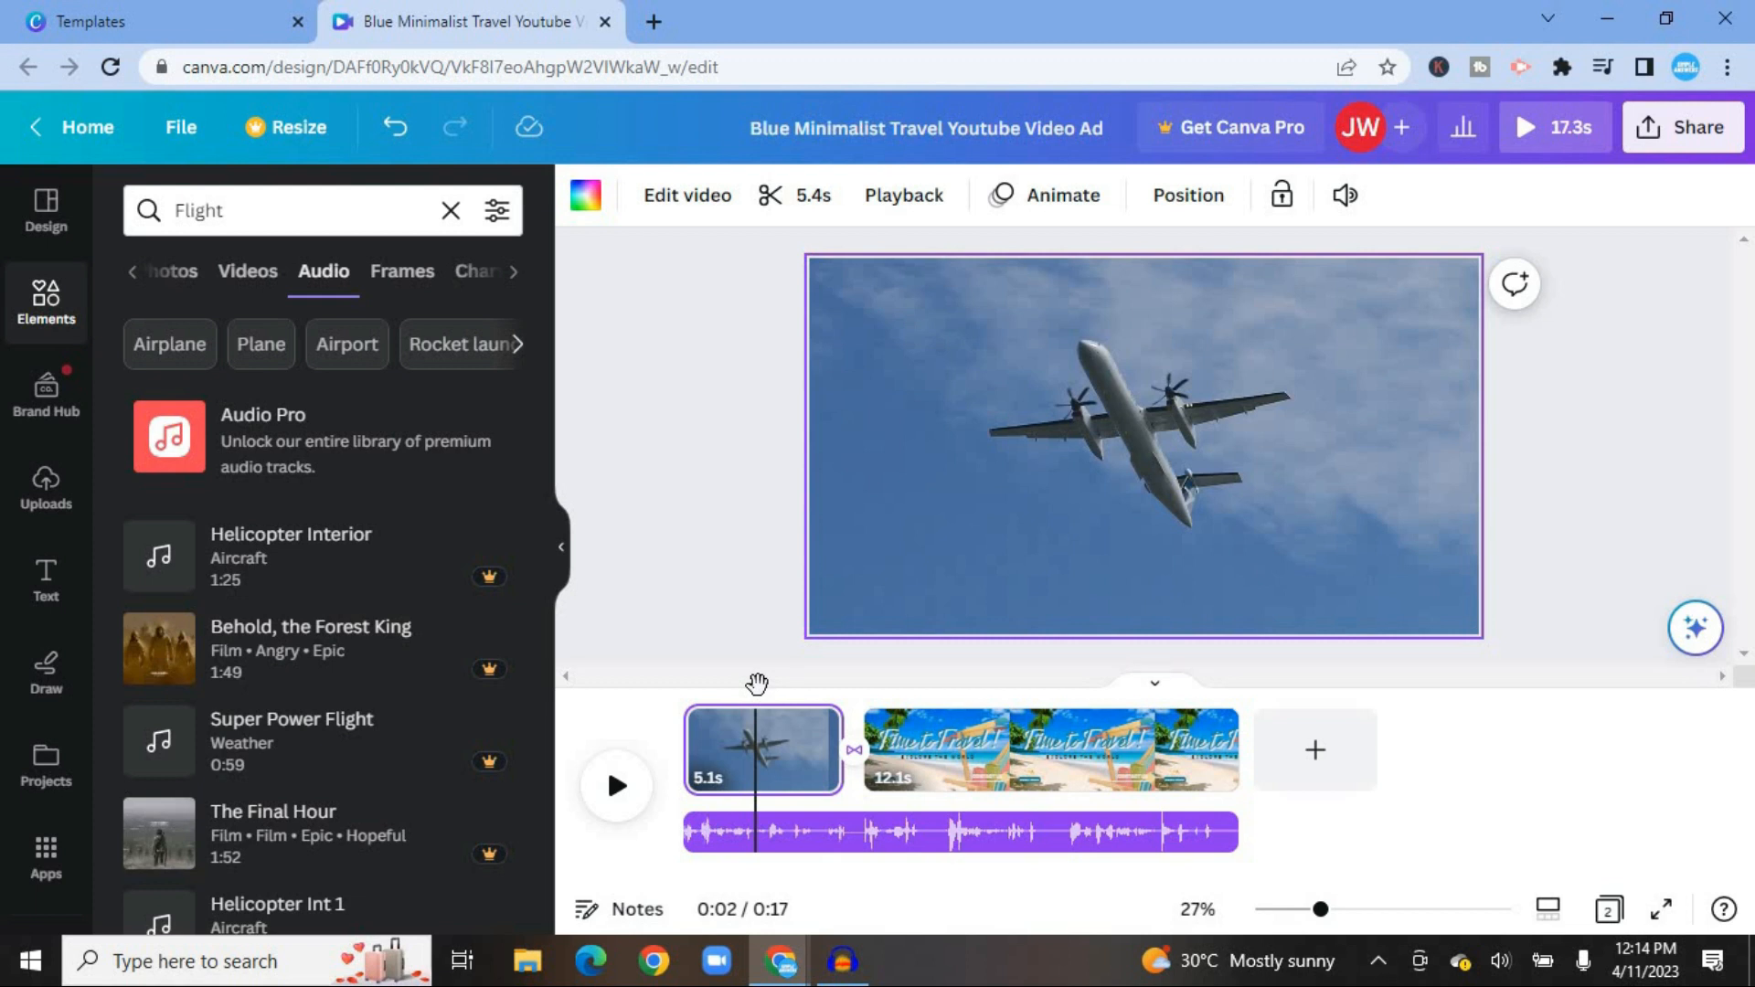
pyautogui.moveTo(757, 688); pyautogui.dragTo(683, 687)
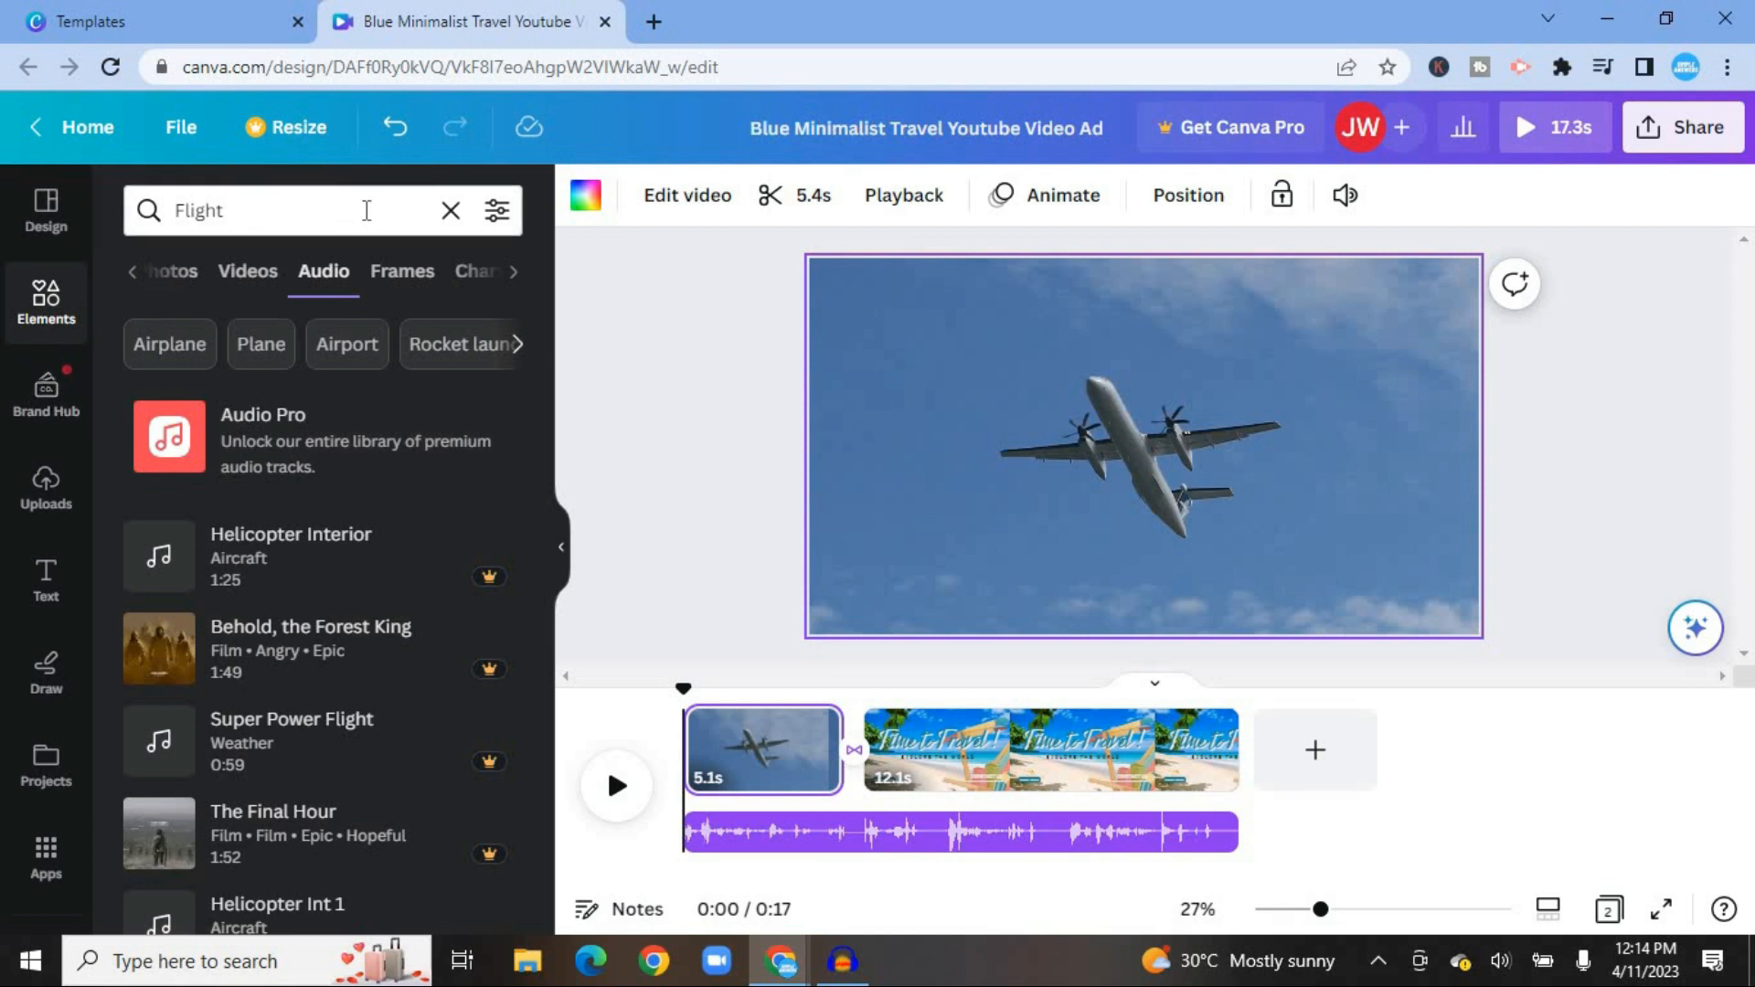
pyautogui.click(451, 210)
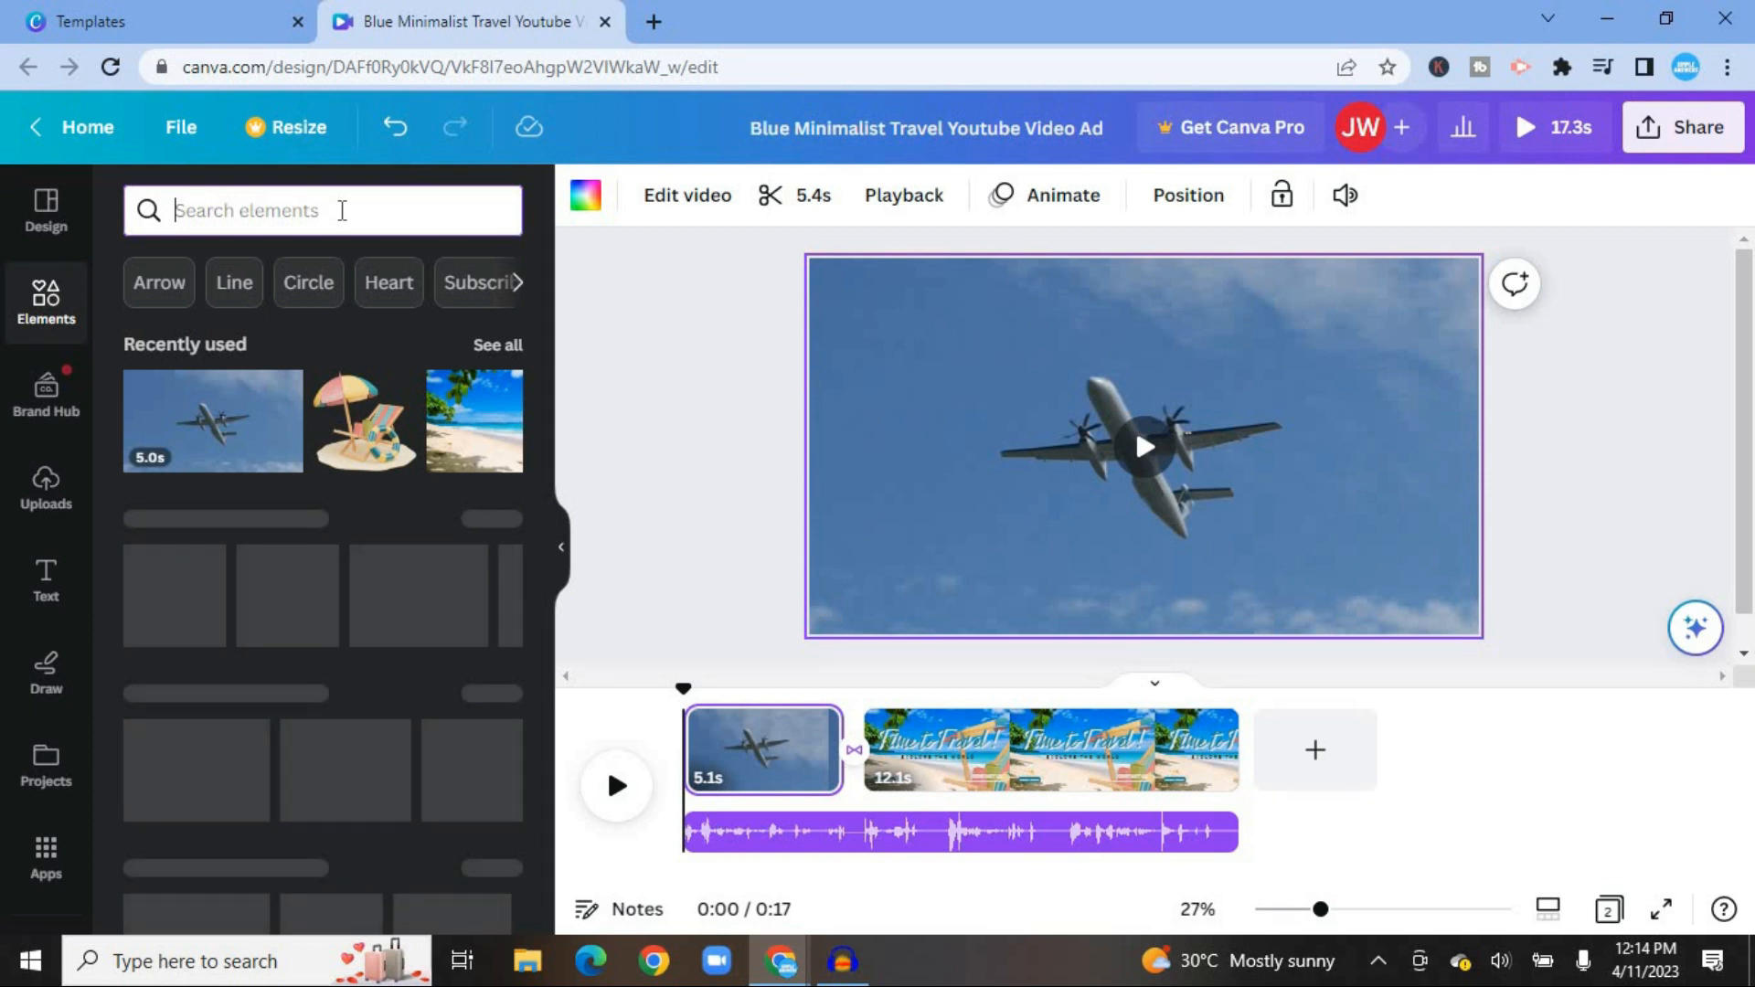
pyautogui.write('beach')
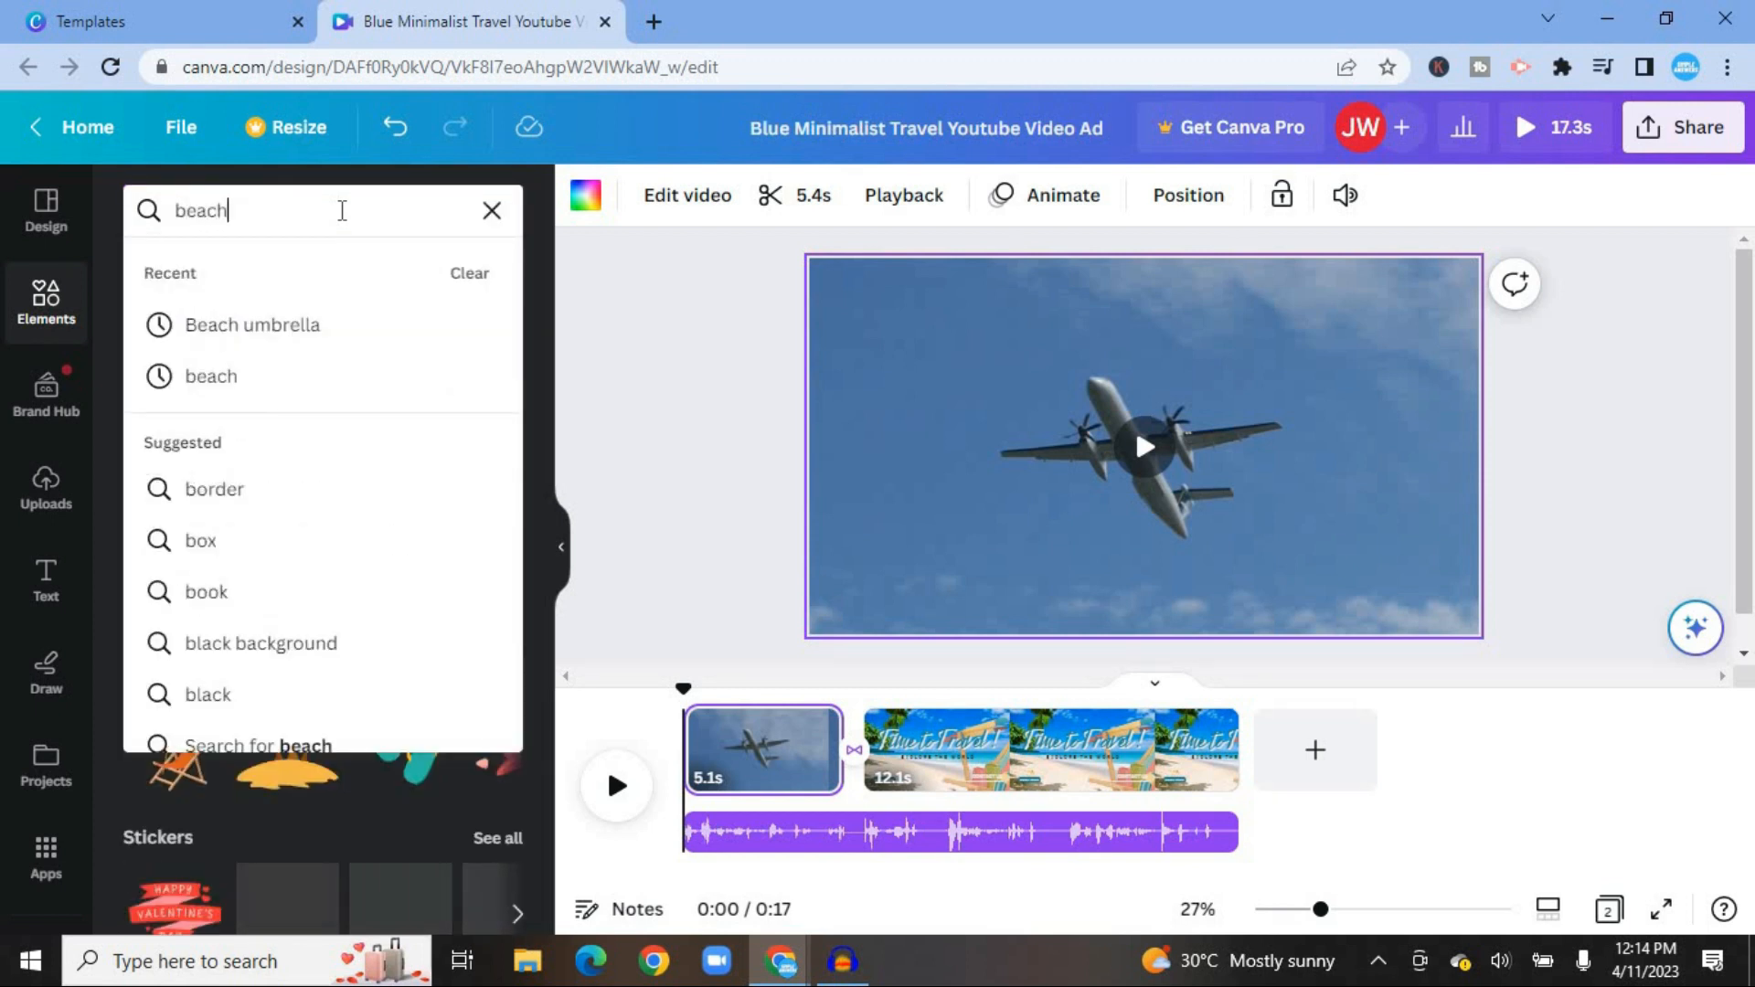
pyautogui.press('Return')
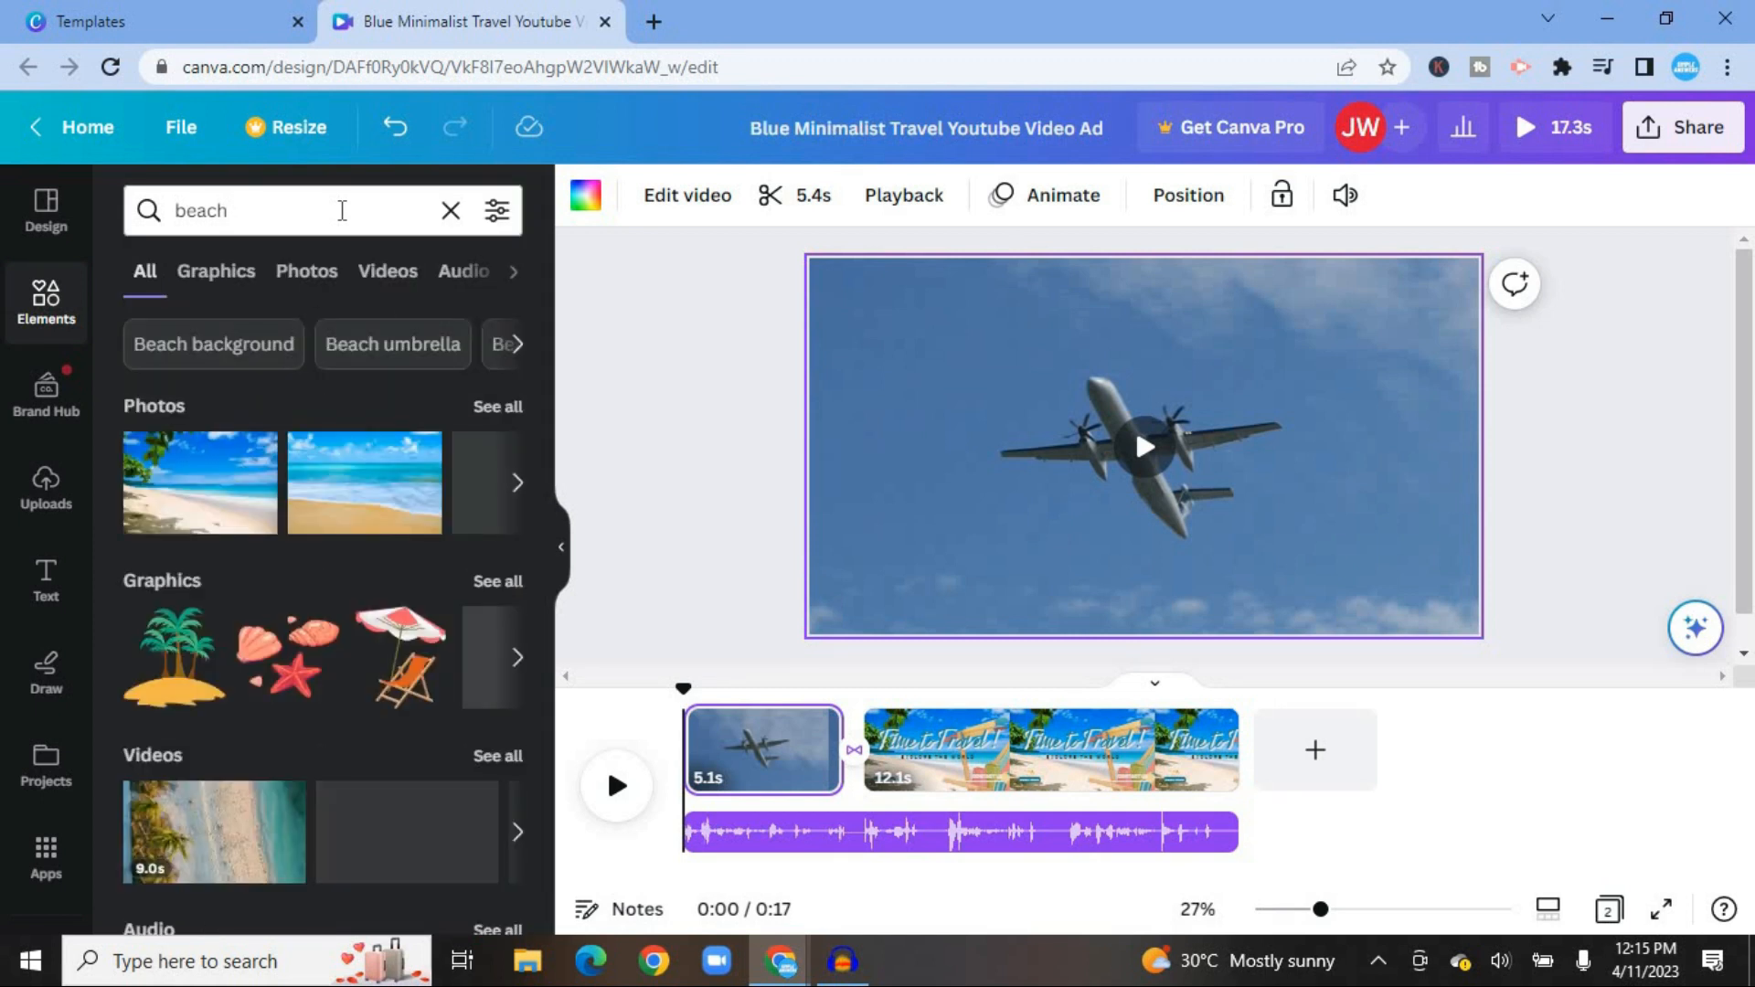
# - Place the orange starfish from the beach graphics in the lower-left corner of the airplane page
pyautogui.click(503, 577)
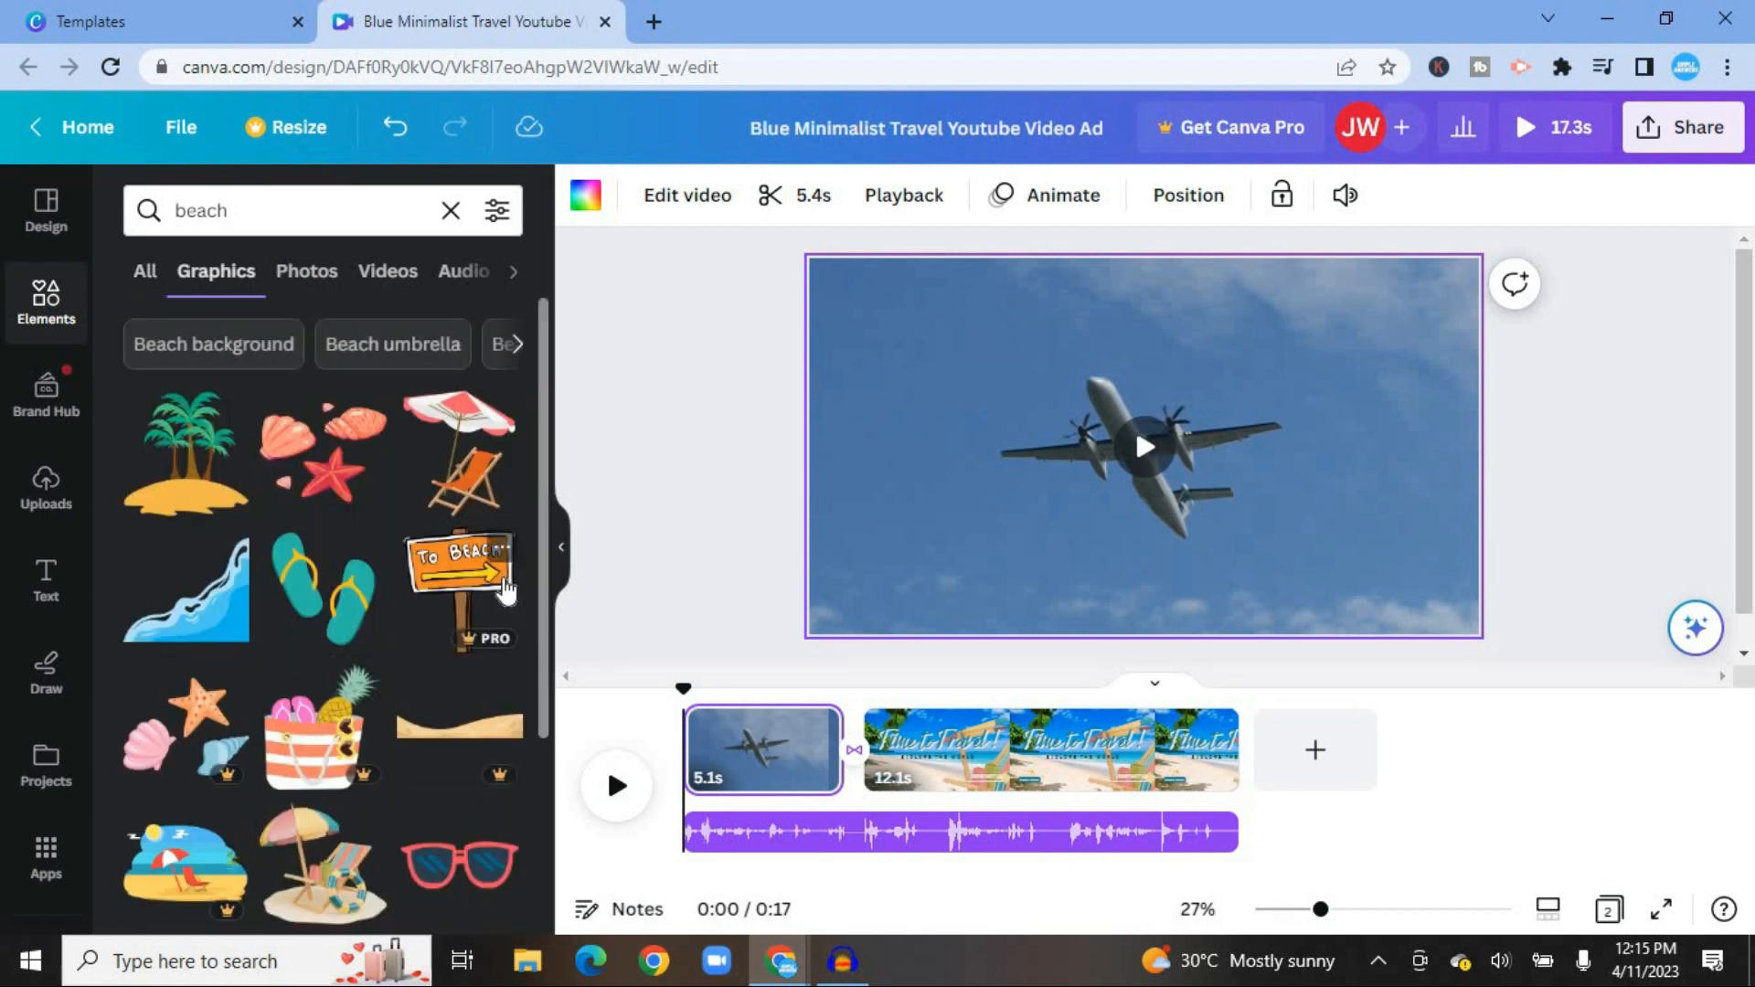
pyautogui.moveTo(540, 582); pyautogui.dragTo(542, 764)
pyautogui.scroll(-3, 541, 773)
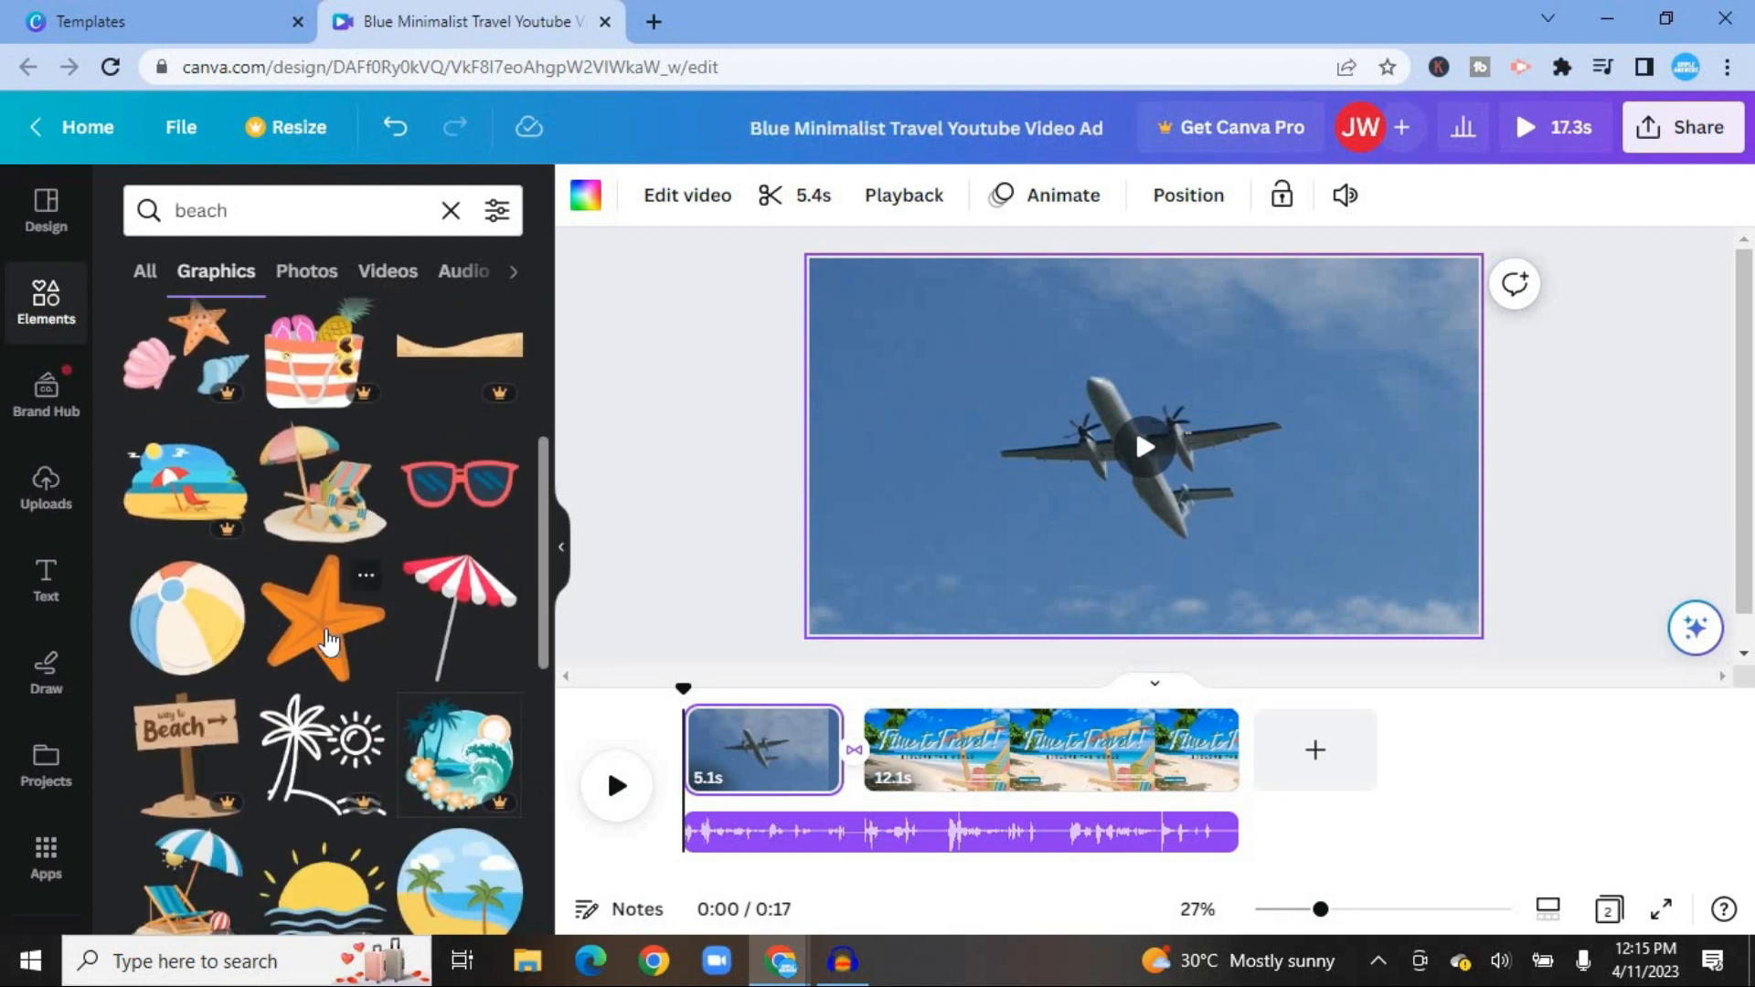
pyautogui.moveTo(328, 643); pyautogui.dragTo(864, 586)
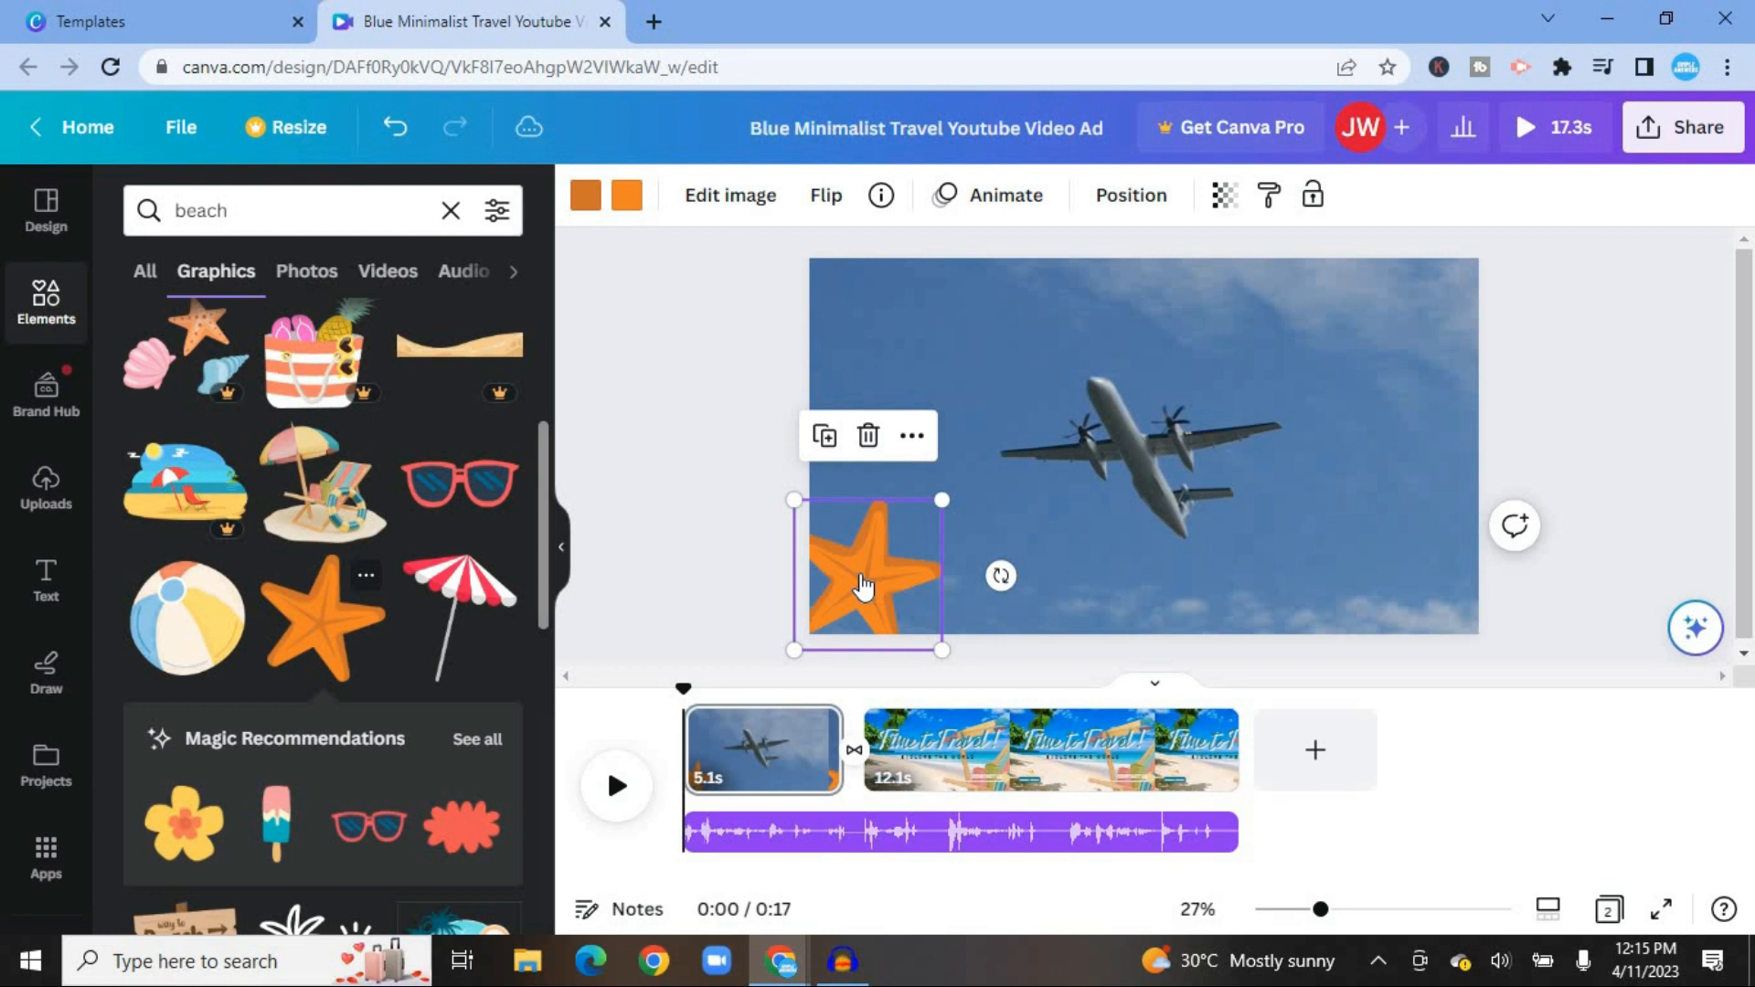
# - Create a custom animation that moves the starfish along a path across the page to its right side, and preview it
pyautogui.click(989, 201)
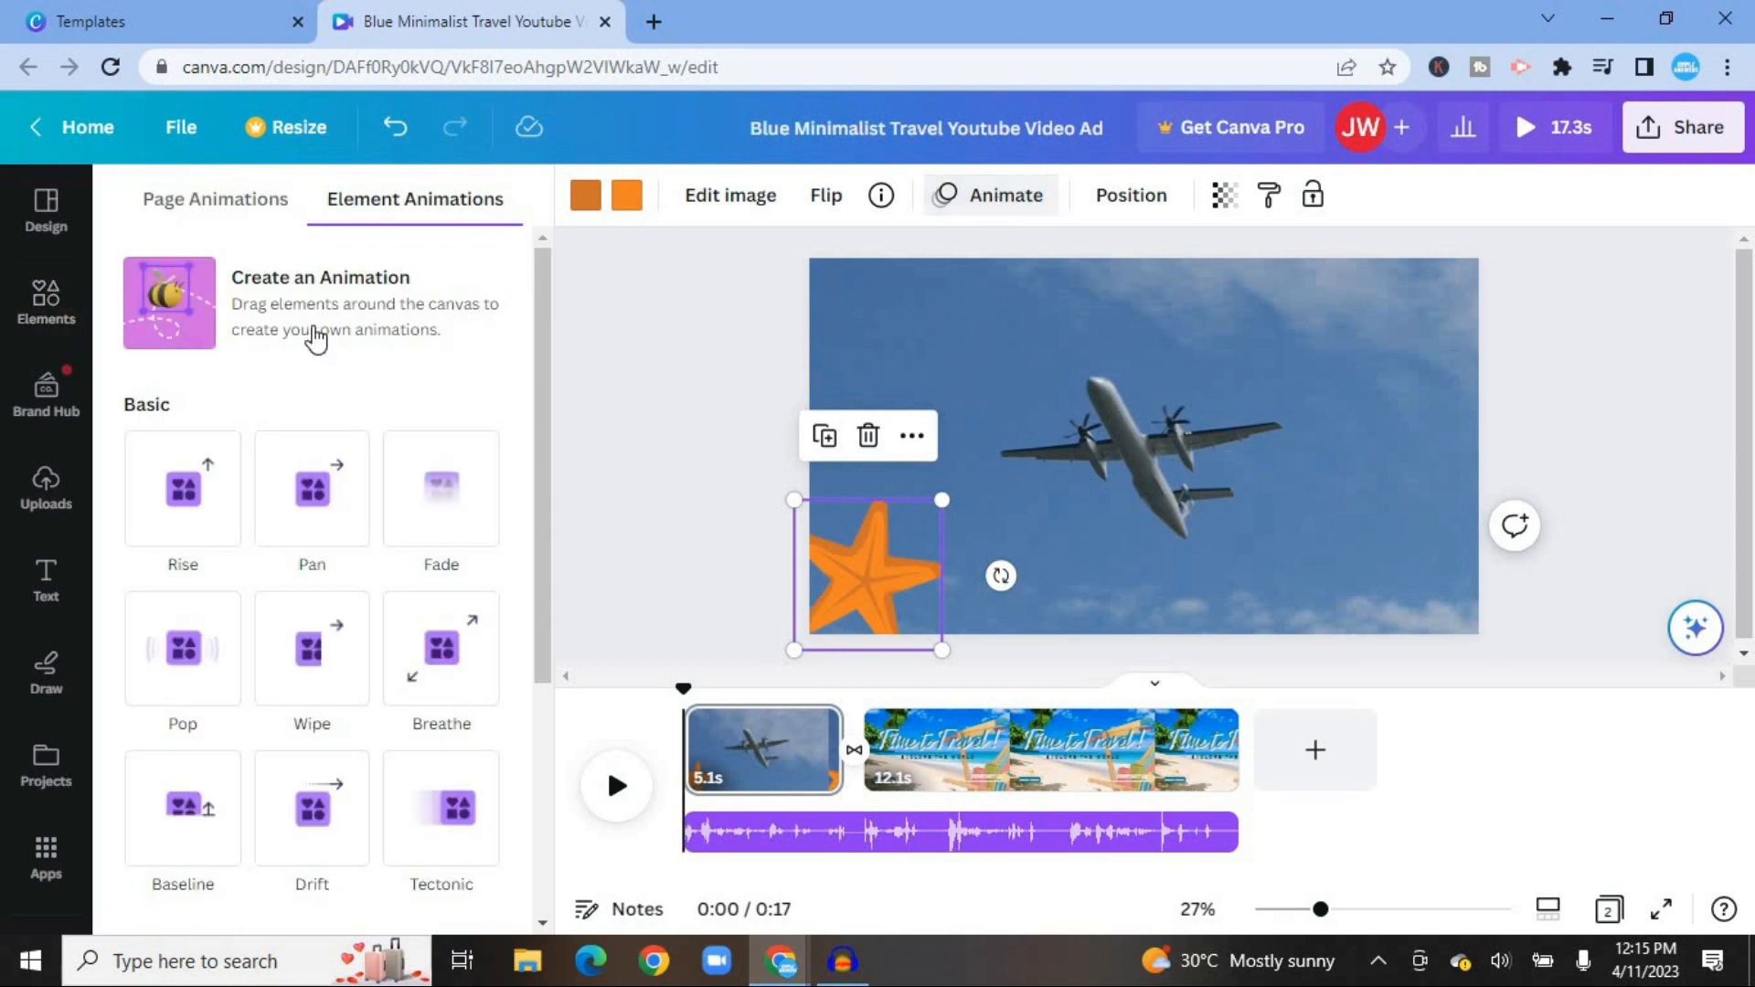
pyautogui.click(223, 292)
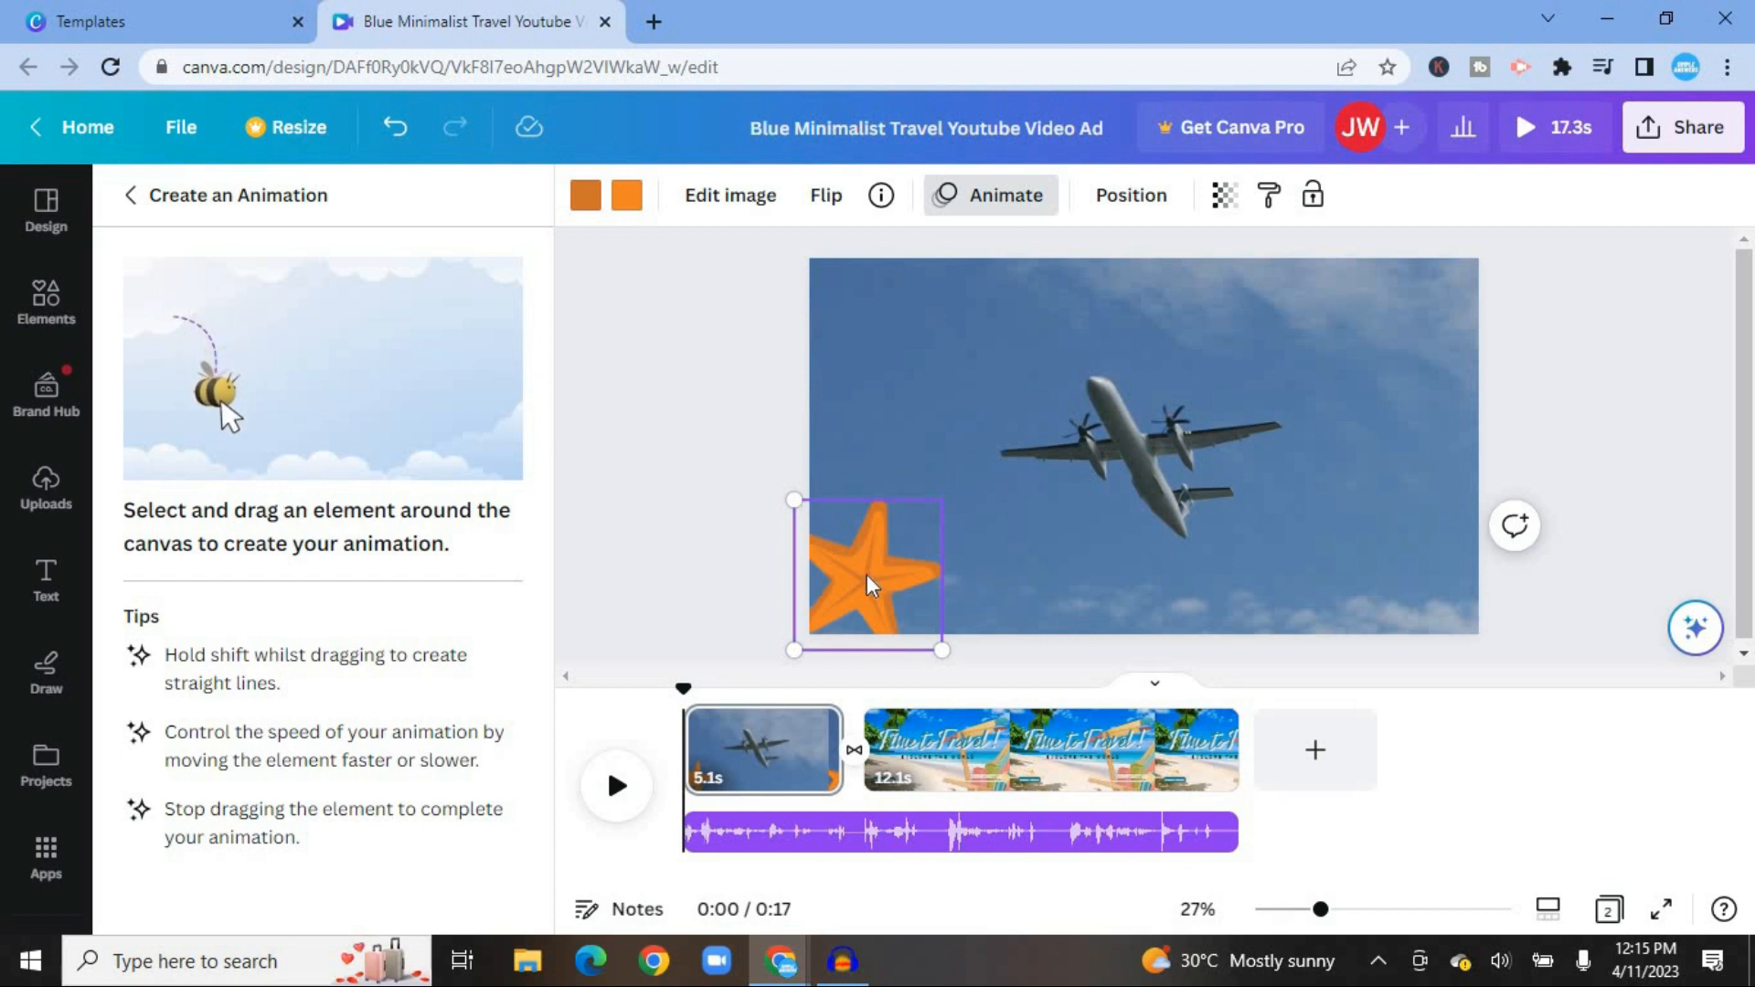
pyautogui.moveTo(866, 575)
pyautogui.mouseDown()
pyautogui.moveTo(793, 580)
pyautogui.moveTo(1441, 574)
pyautogui.mouseUp()
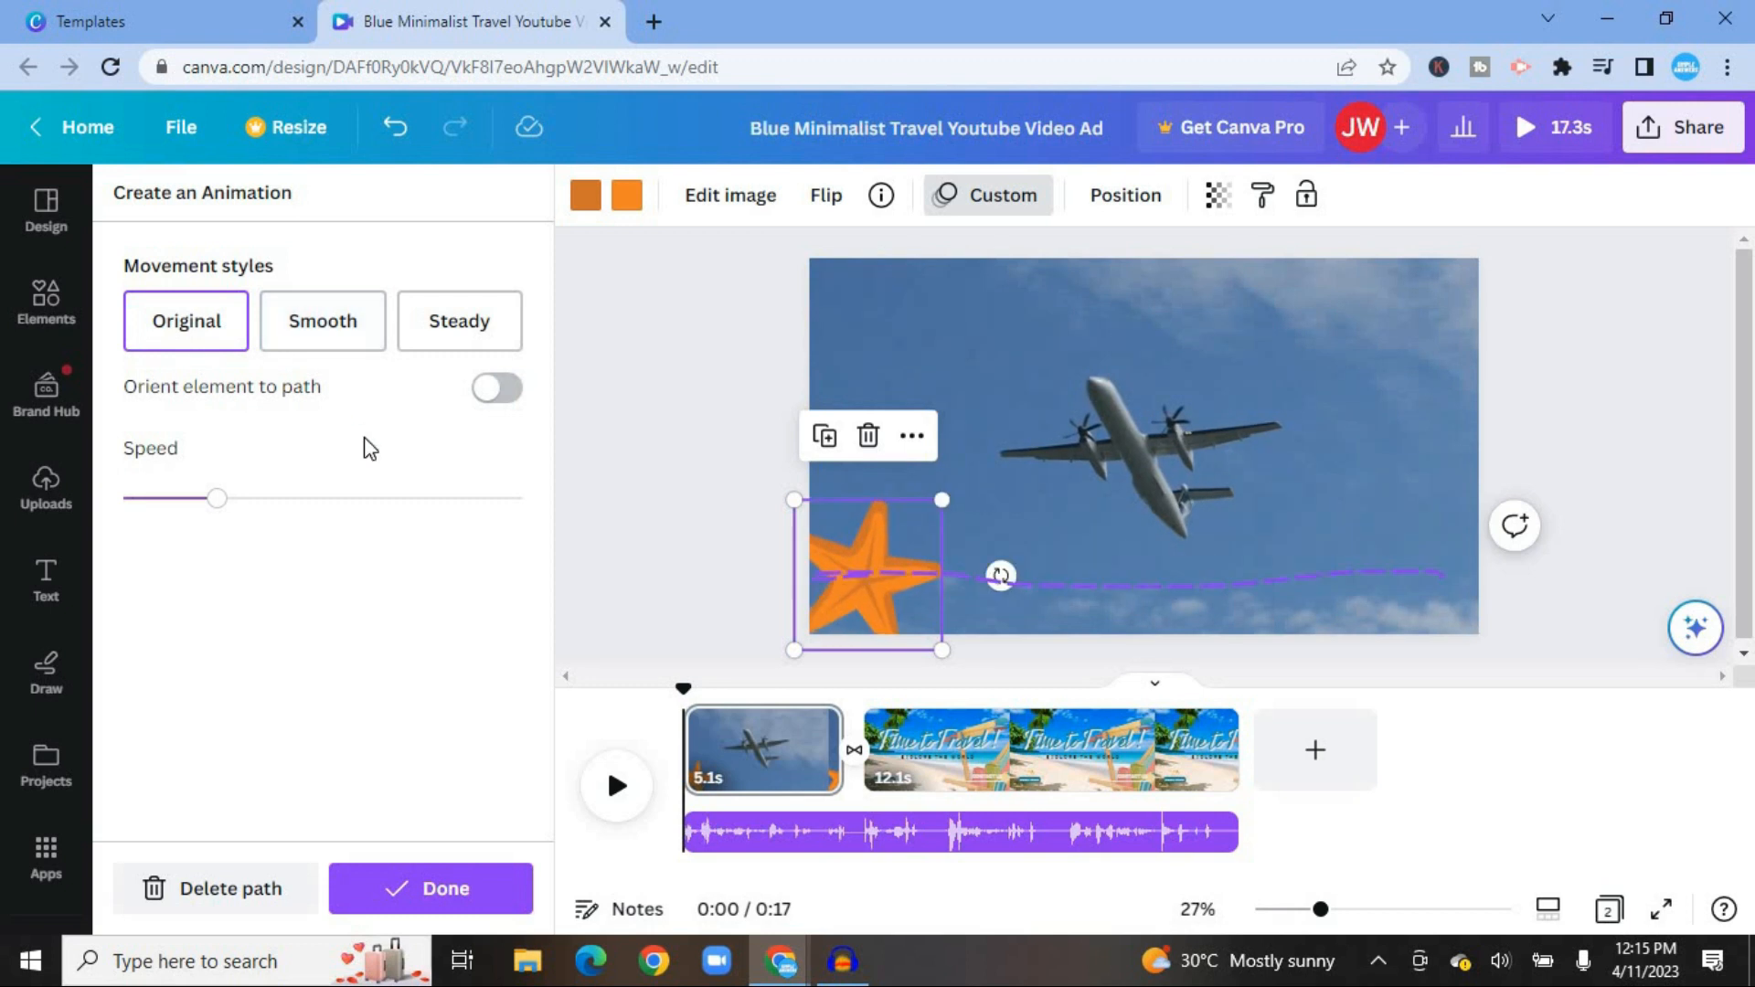
pyautogui.click(427, 900)
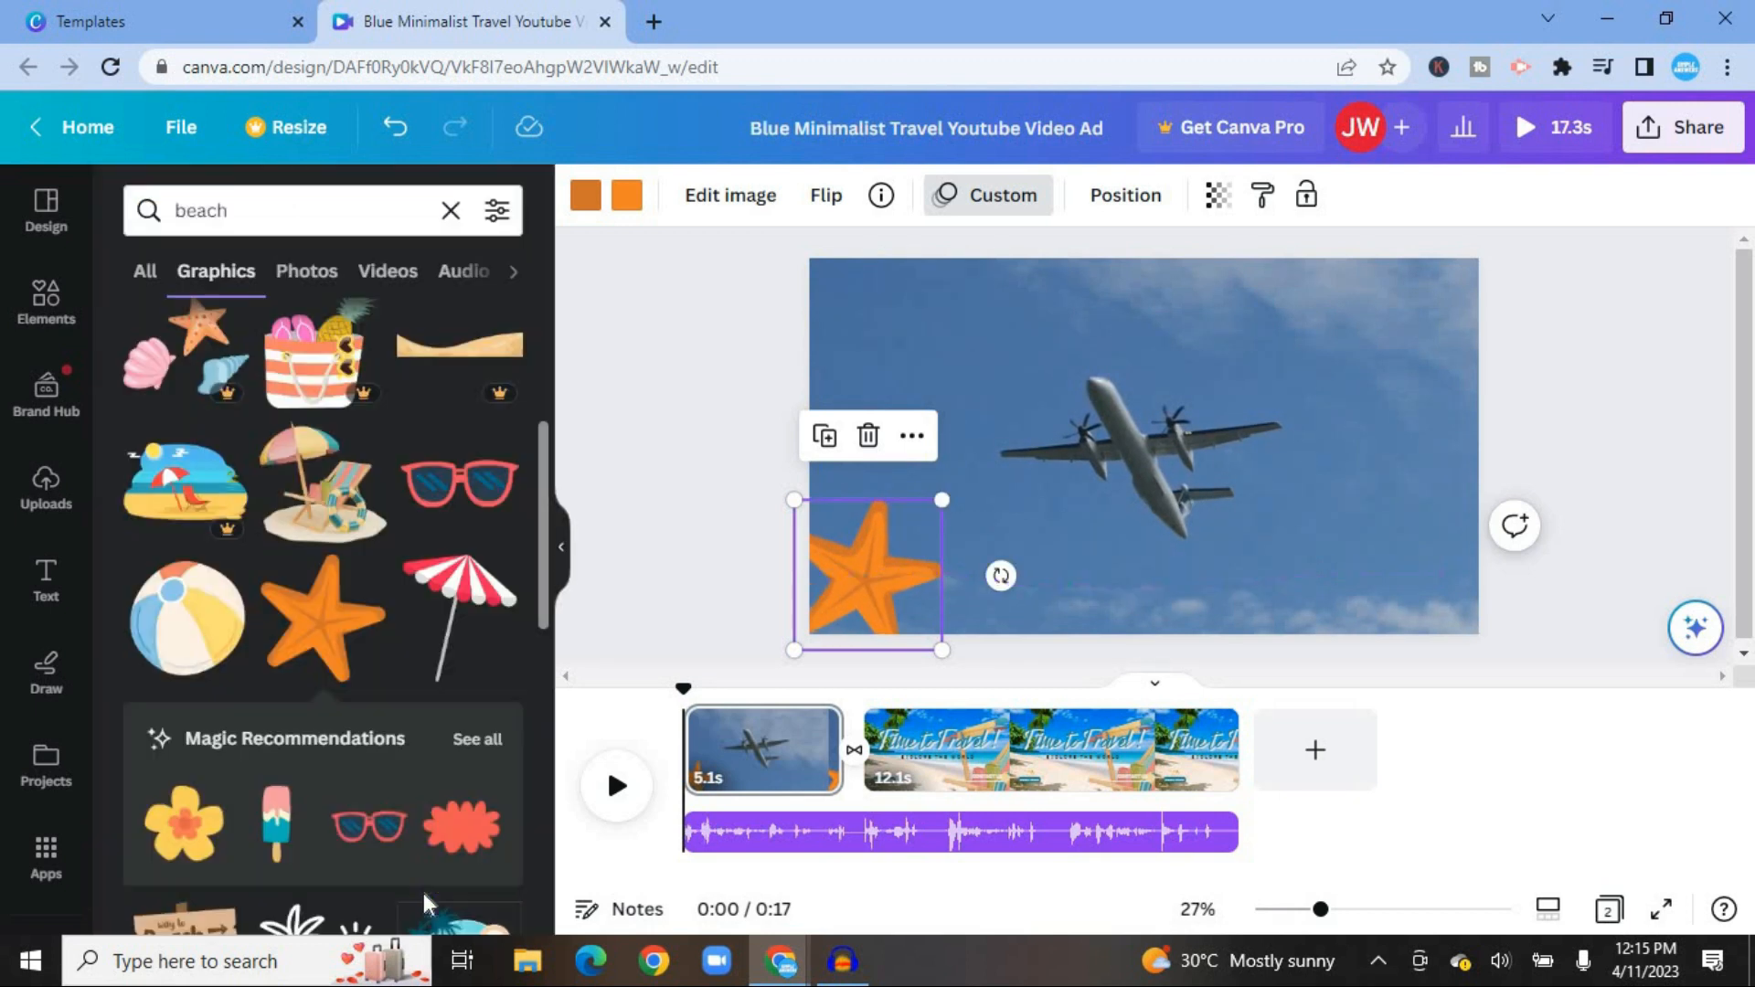
pyautogui.click(607, 788)
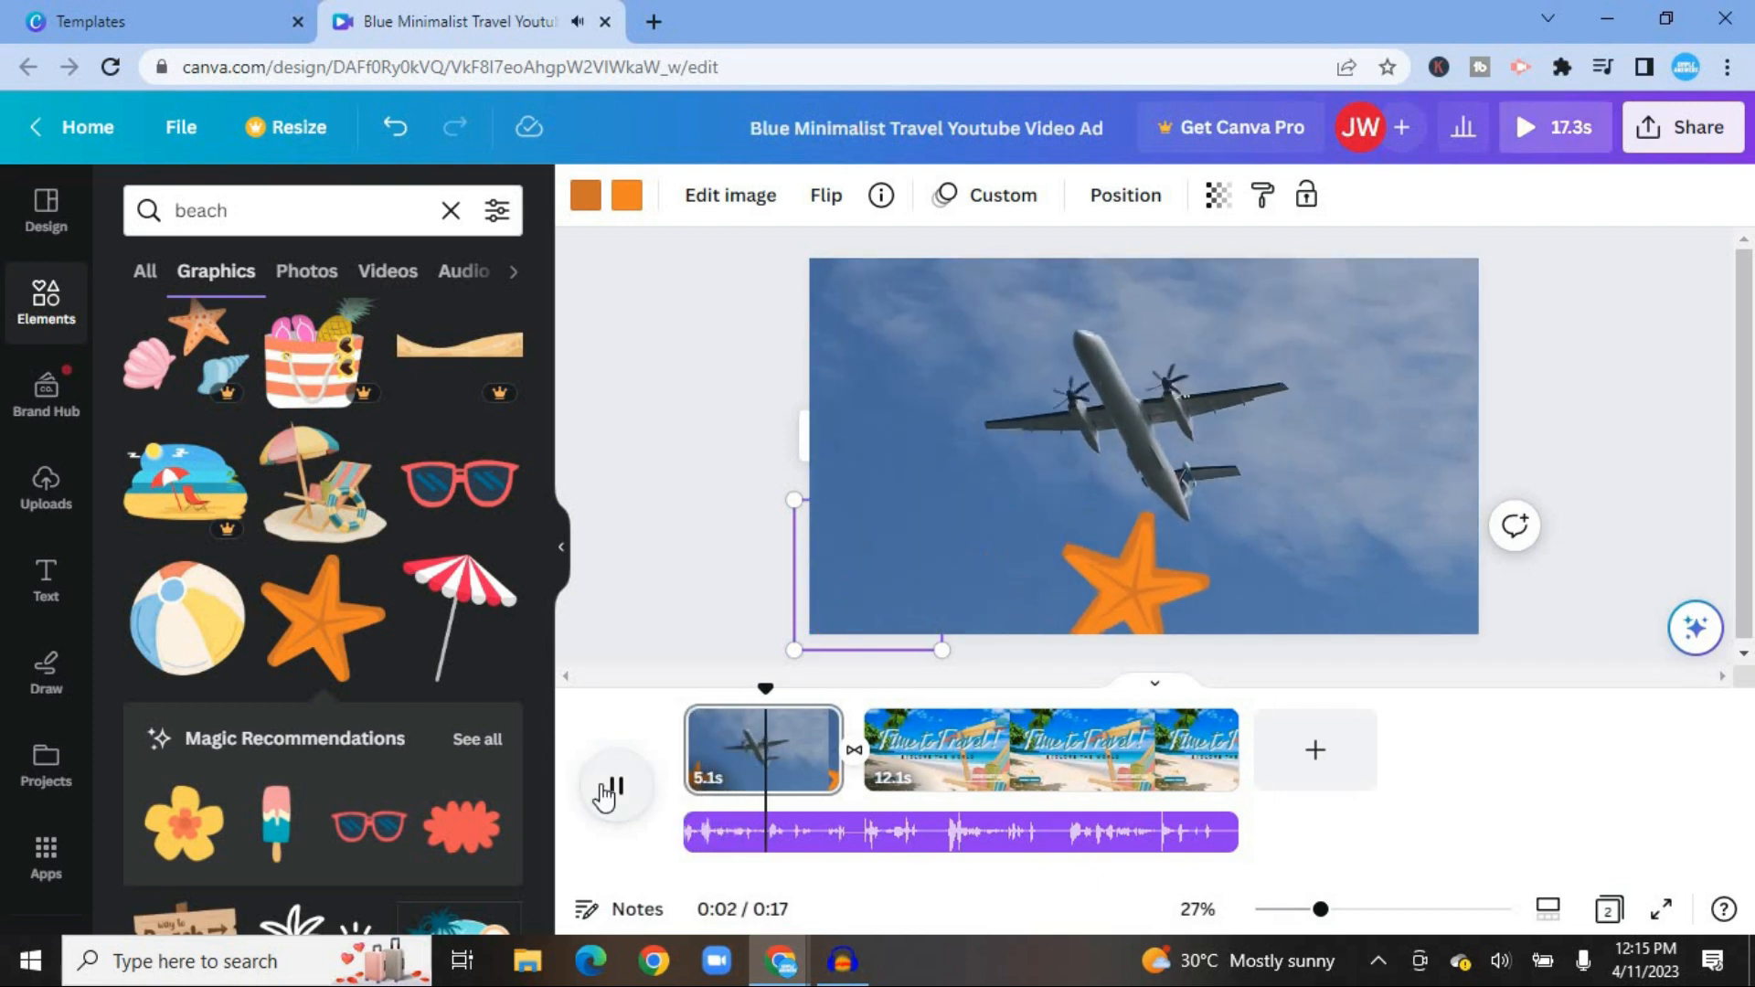
pyautogui.click(607, 788)
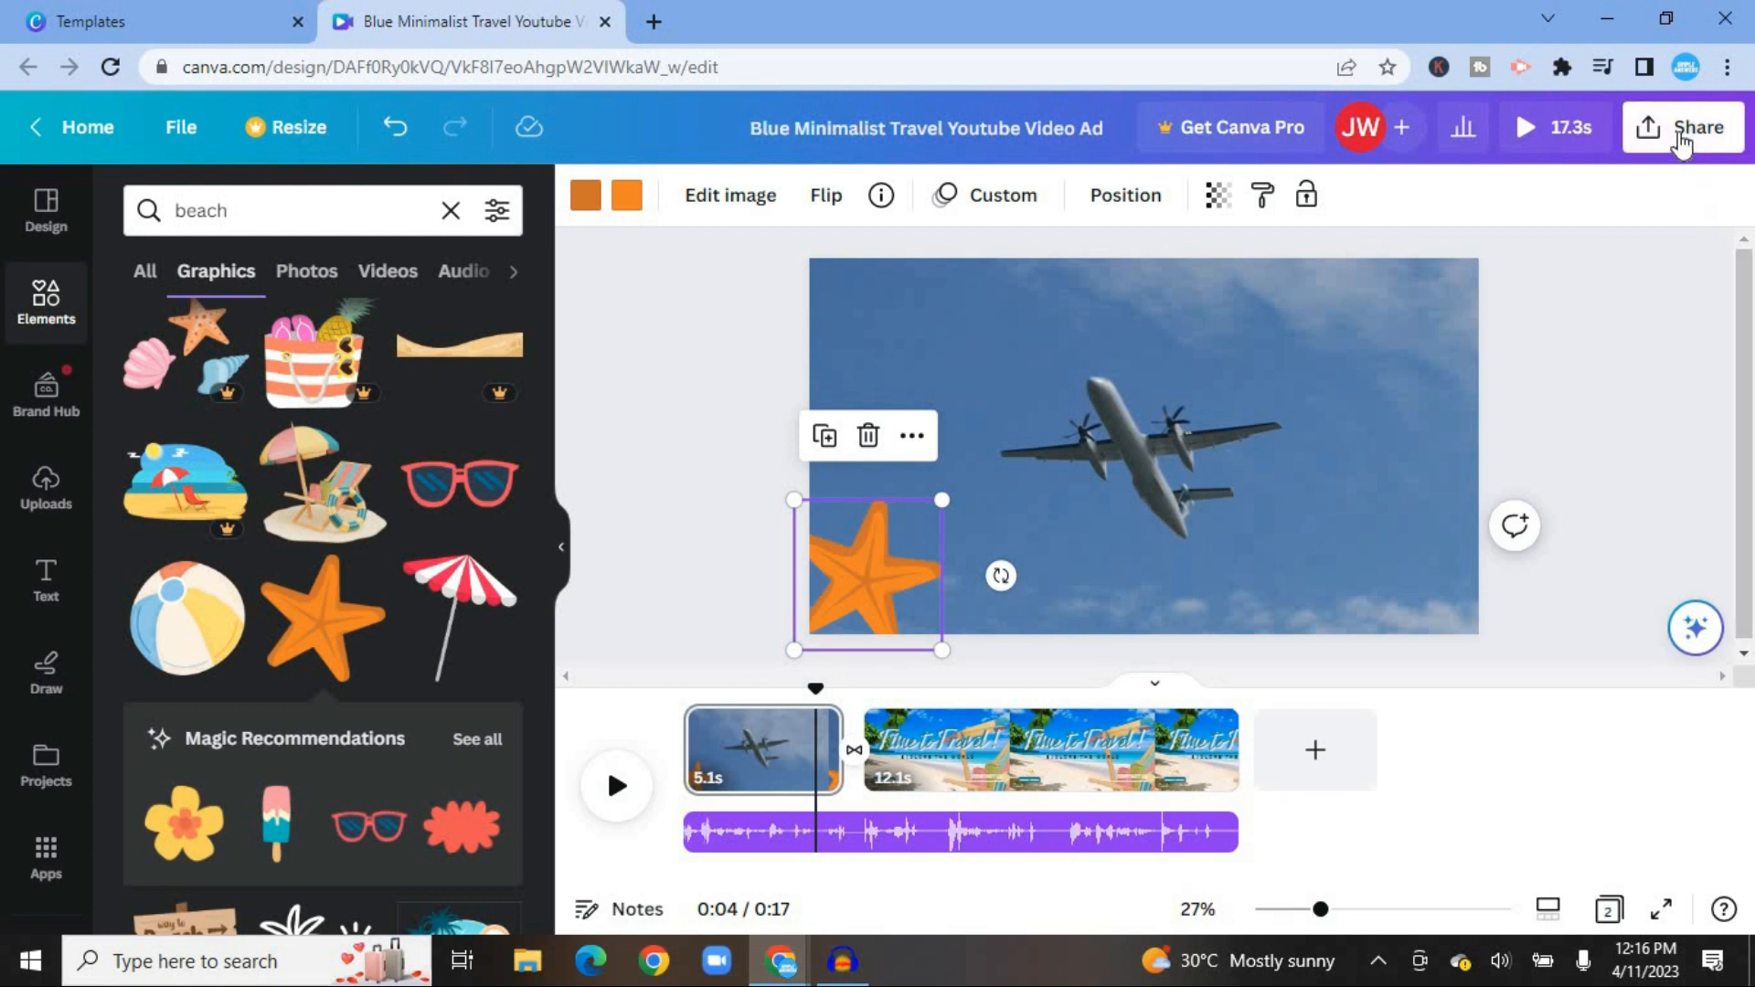
# - Open the design's download settings and choose MP4 Video as the file type
pyautogui.click(1680, 142)
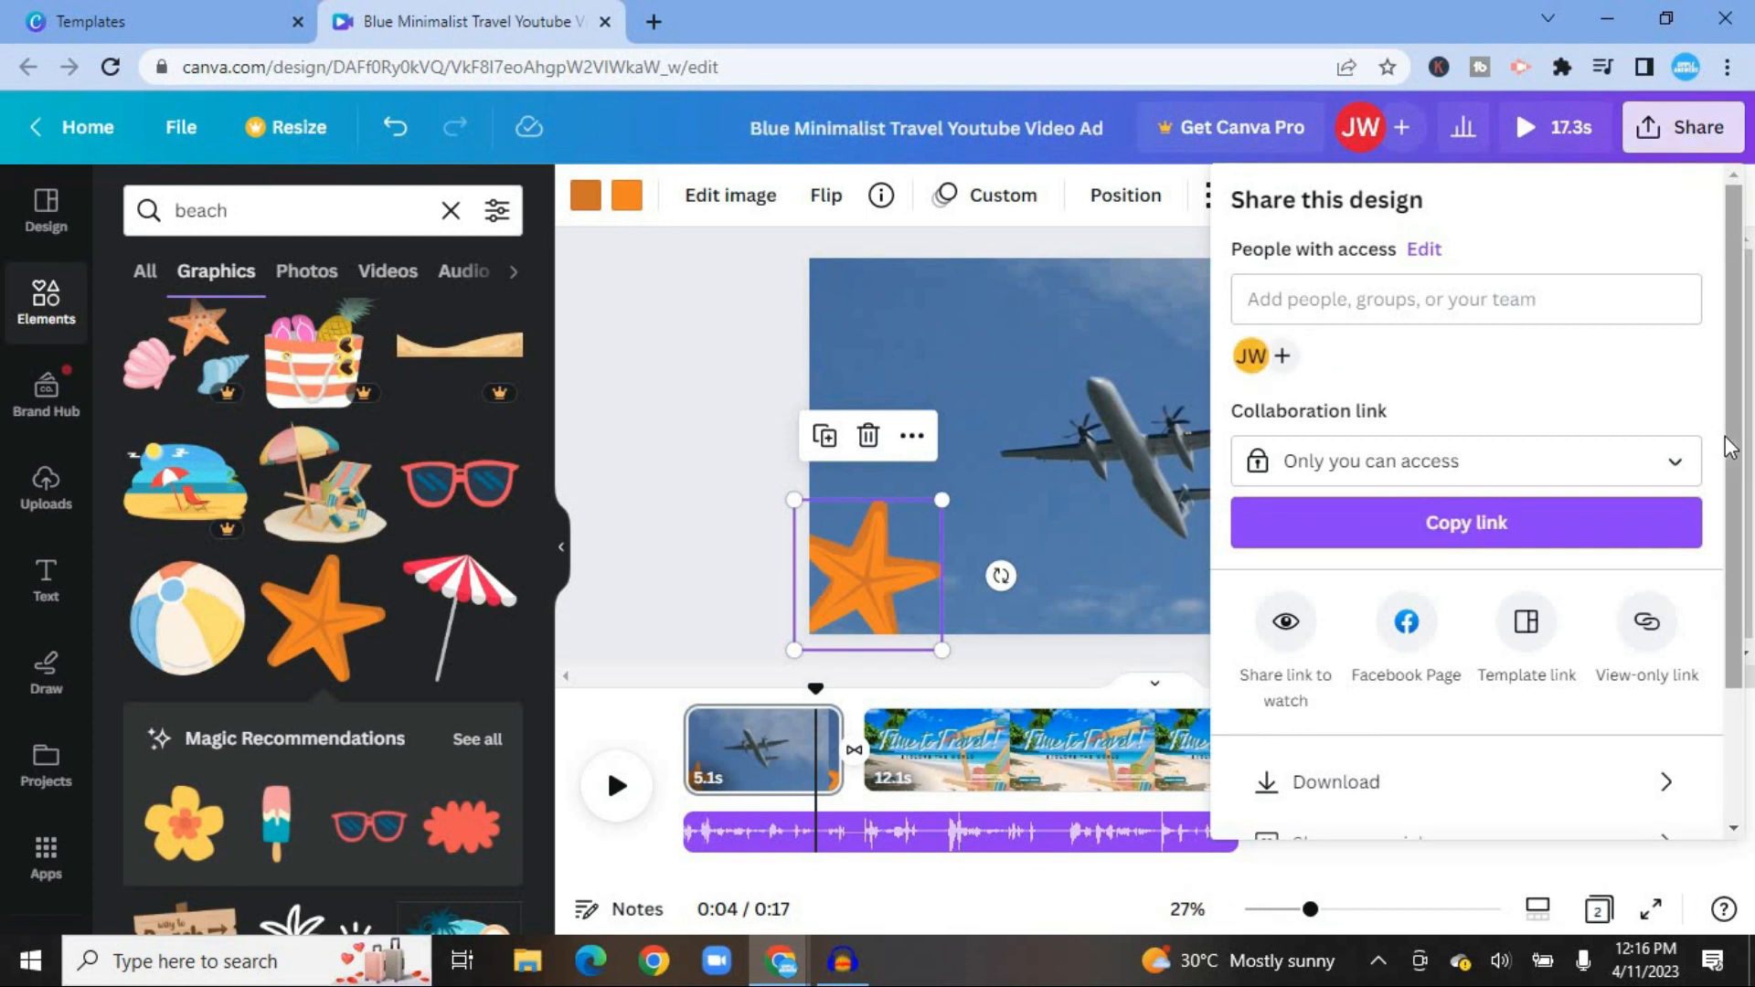
pyautogui.scroll(-2, 1735, 454)
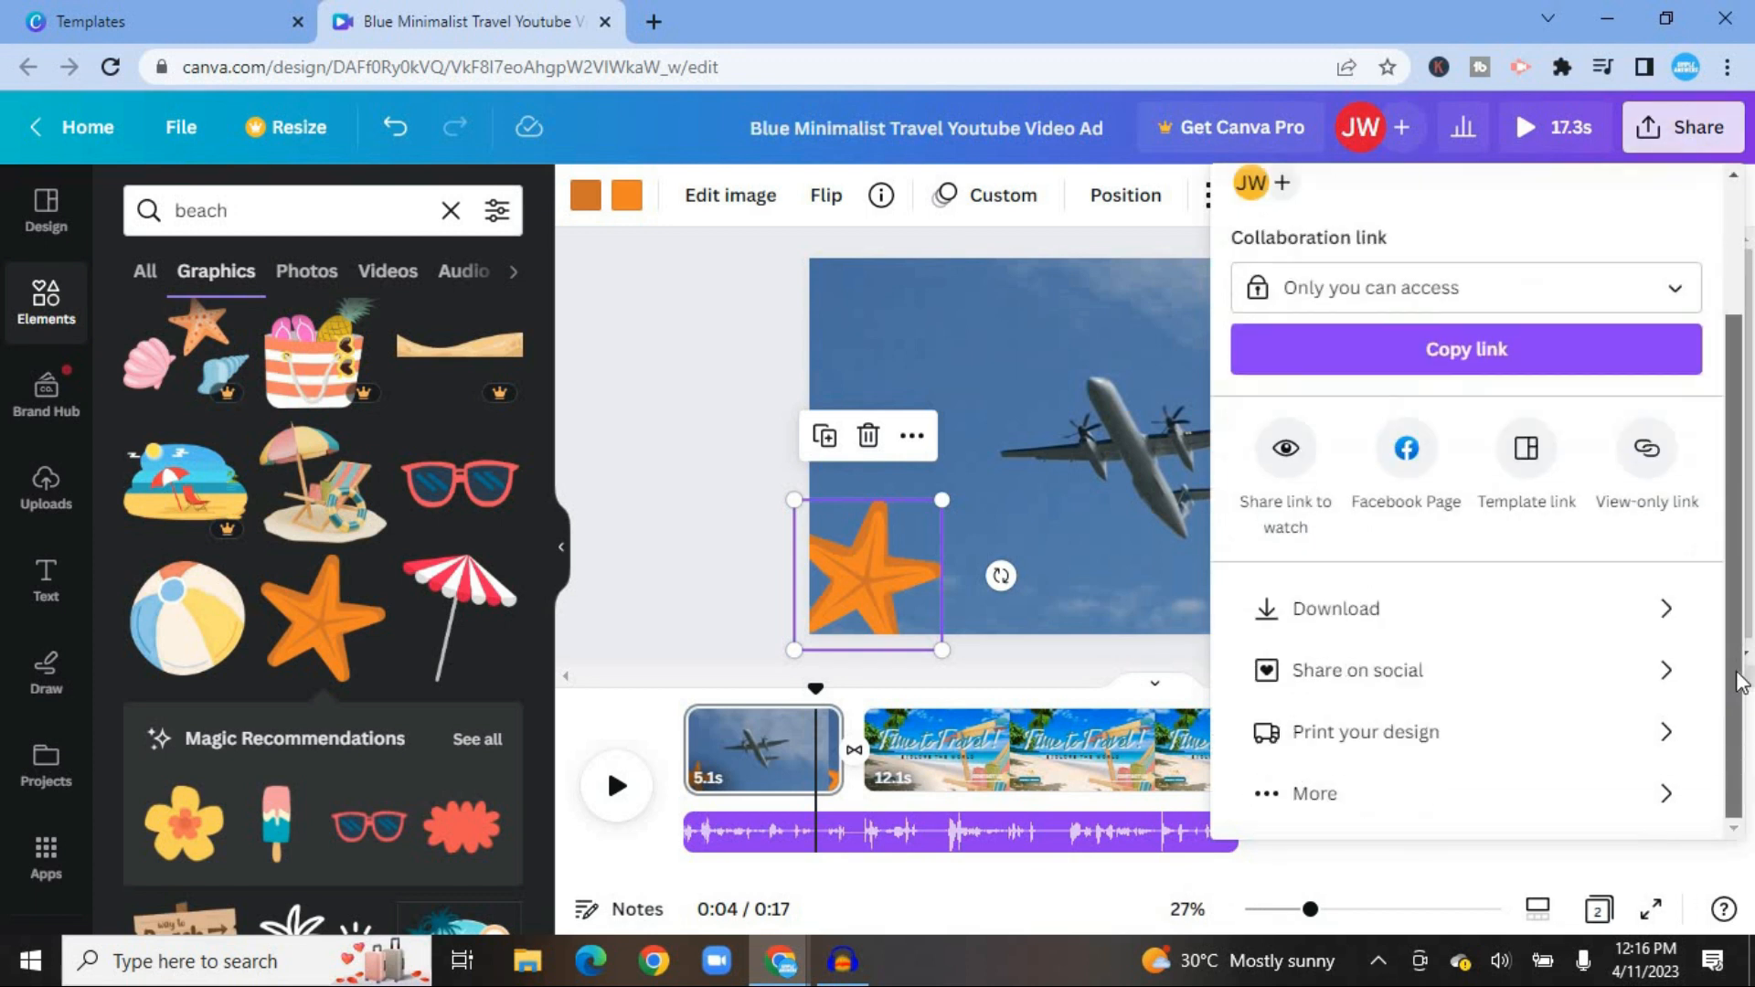
pyautogui.click(1569, 617)
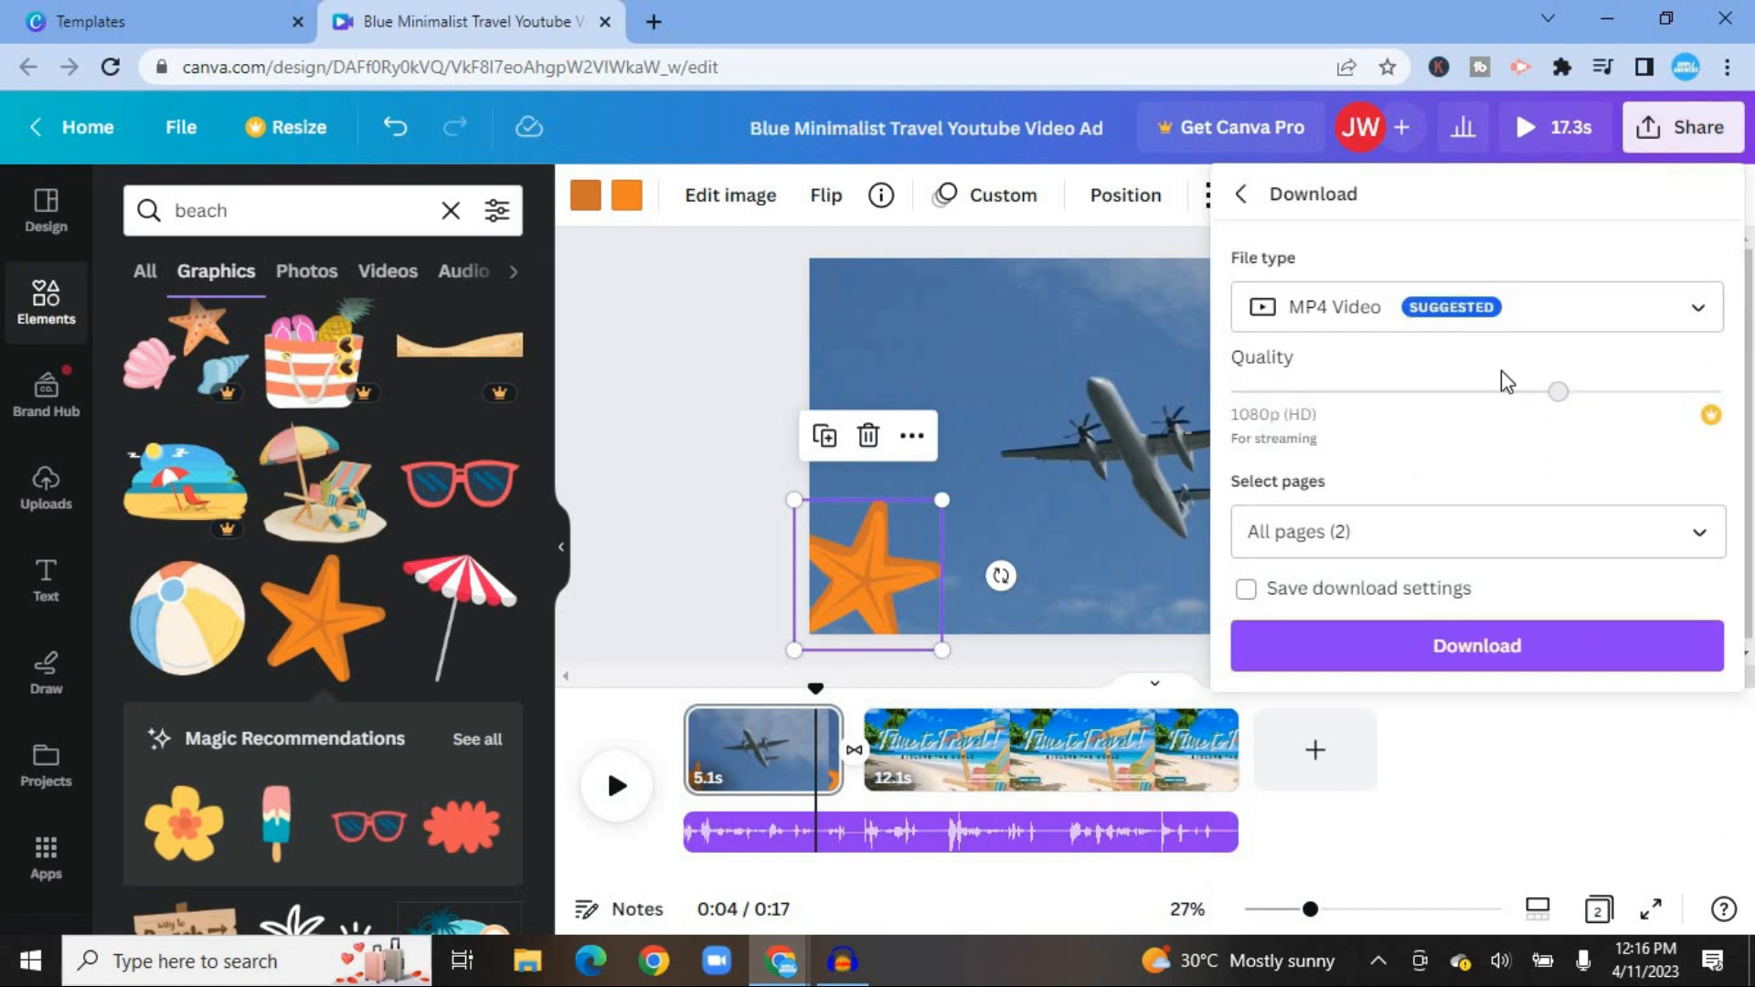
pyautogui.click(1476, 329)
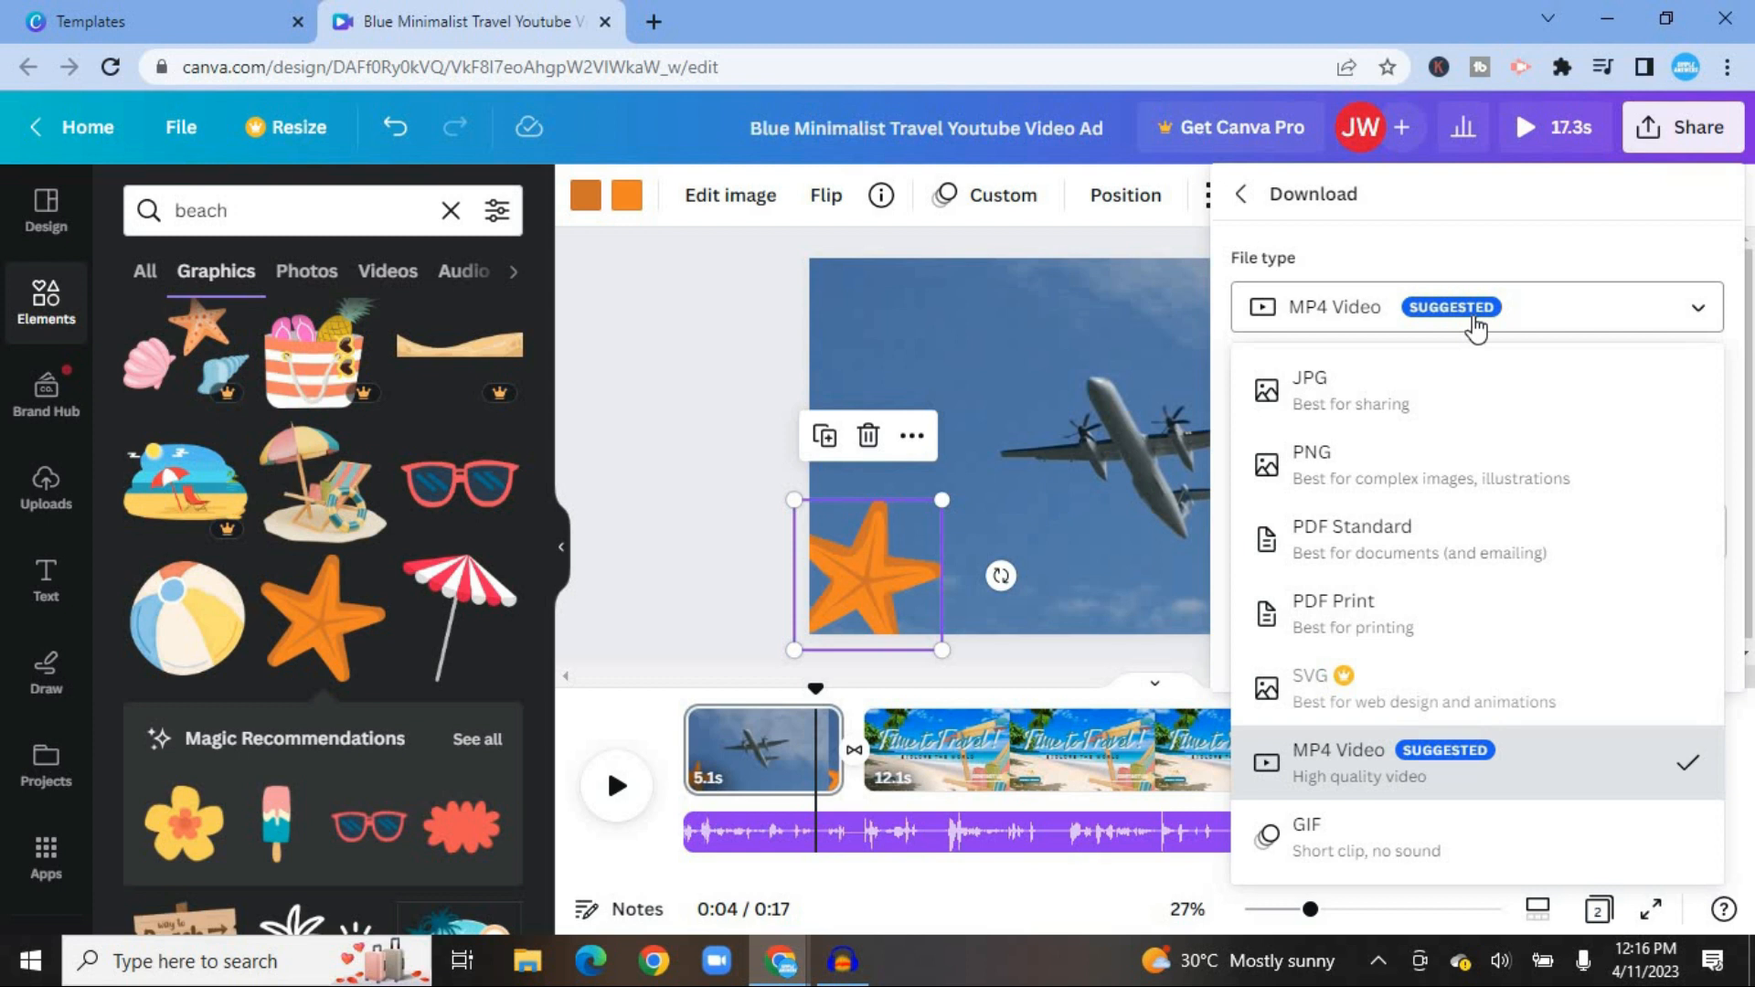
pyautogui.click(1431, 771)
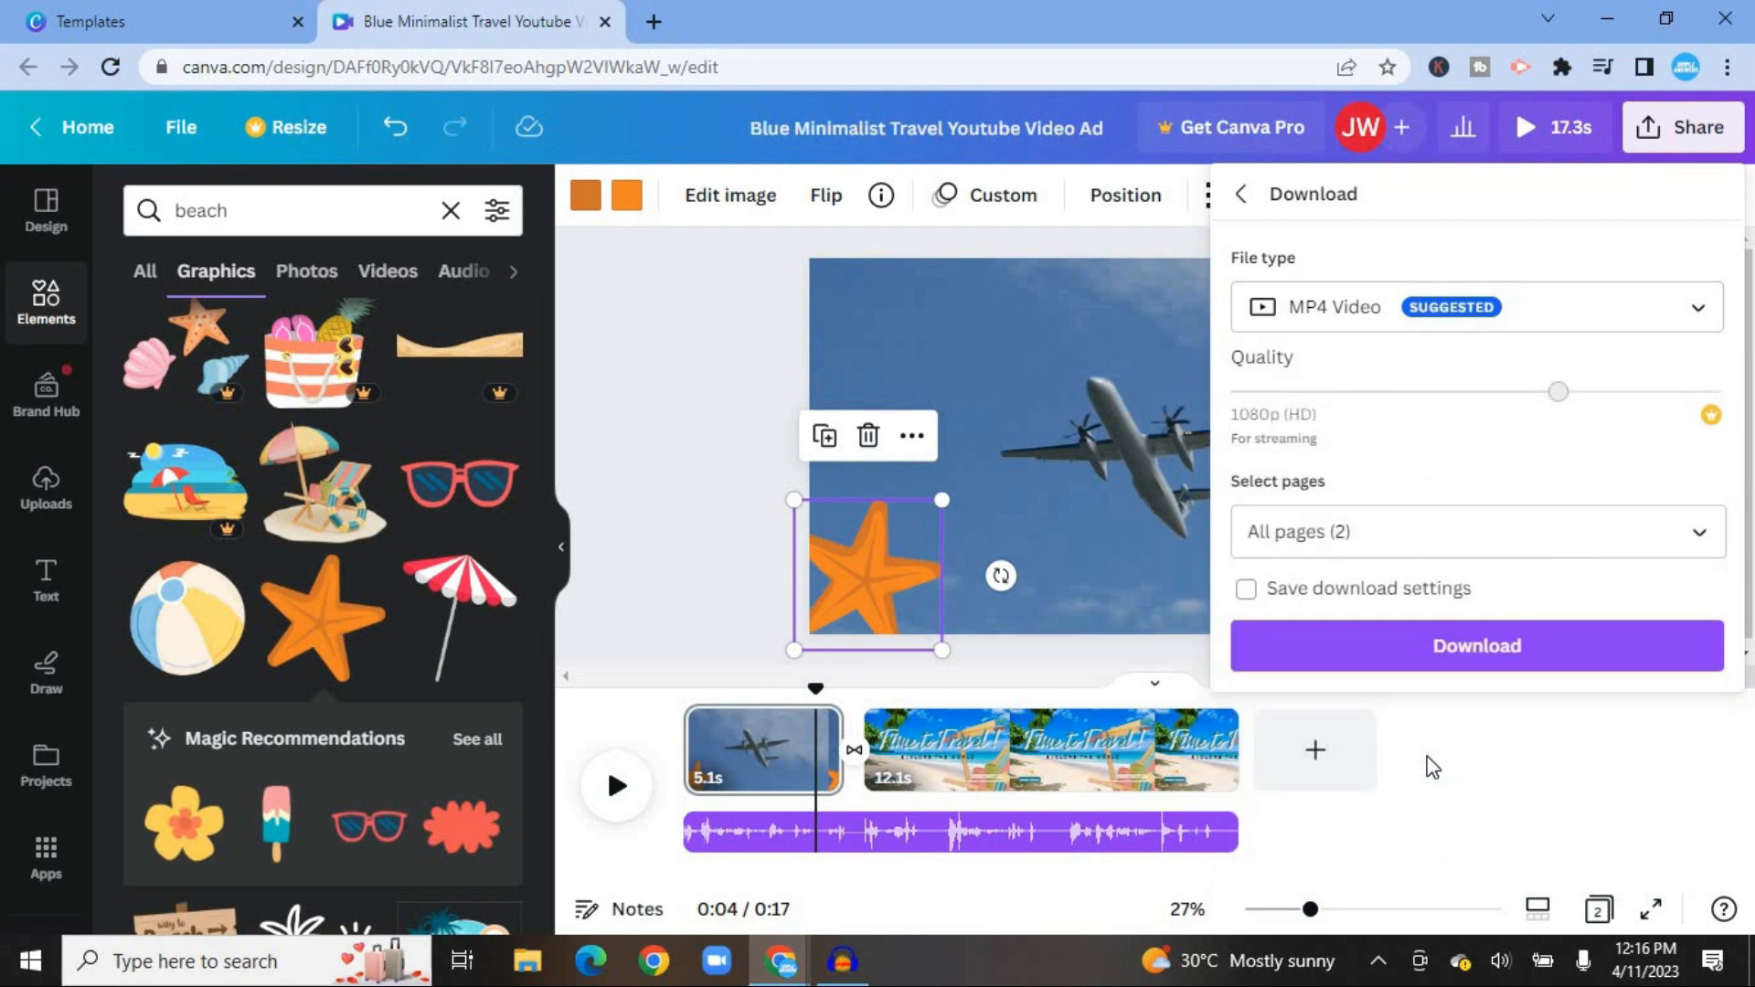